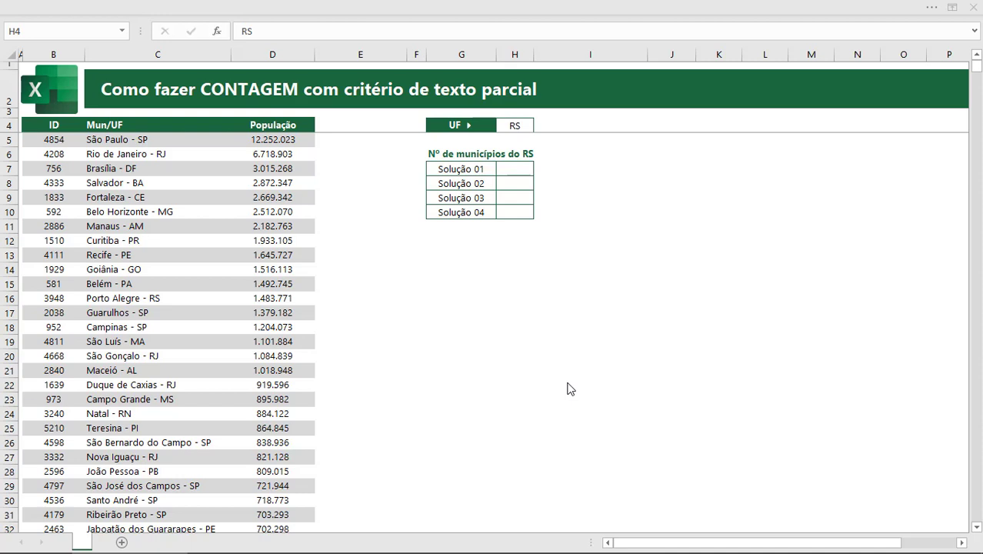
- Review the Mun/UF column and the RS UF value cell, then pick cell G13
{"action": "left_click", "coordinate": [179, 298]}
{"action": "key", "text": "ctrl+space"}
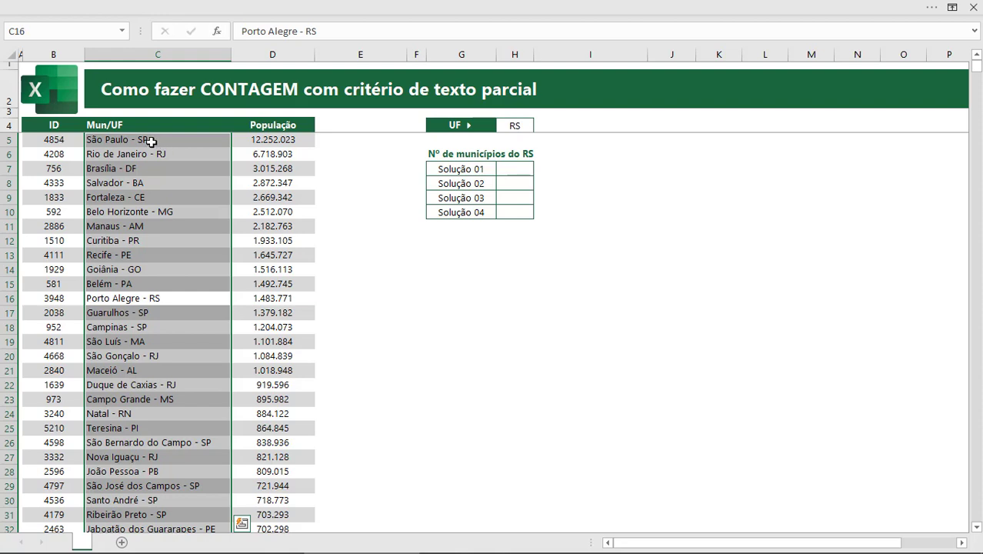
{"action": "left_click", "coordinate": [464, 126]}
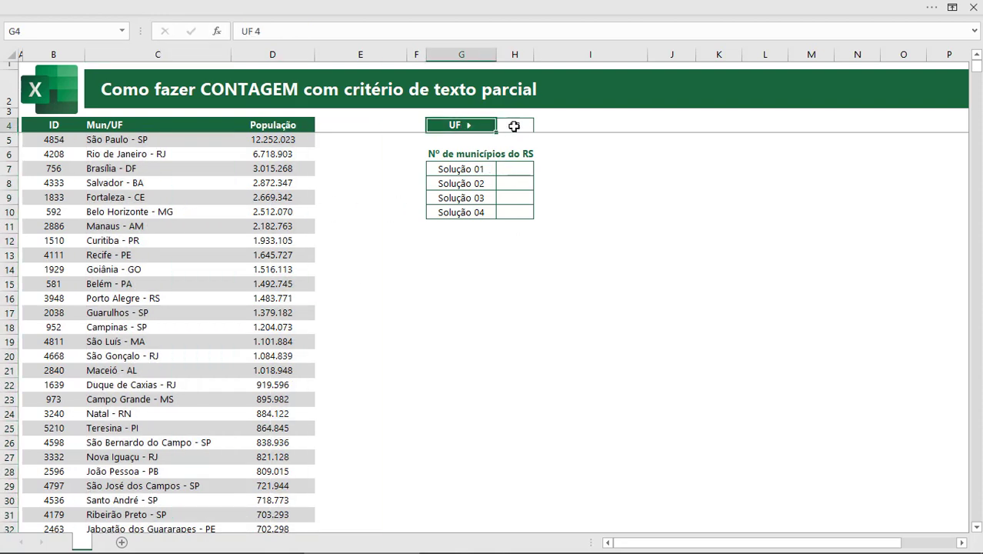
{"action": "left_click", "coordinate": [515, 126]}
{"action": "type", "text": "RS"}
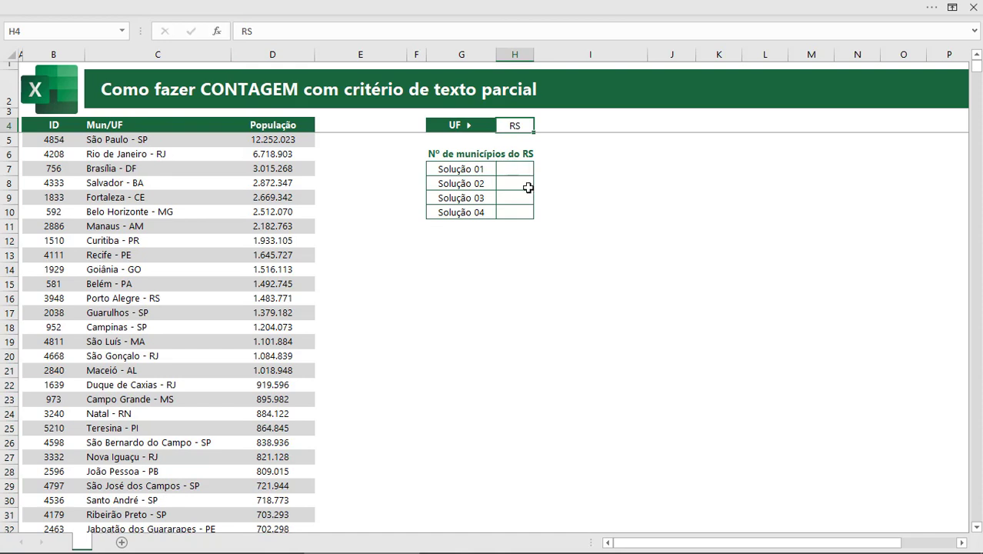
{"action": "left_click", "coordinate": [190, 197]}
{"action": "key", "text": "ctrl+space"}
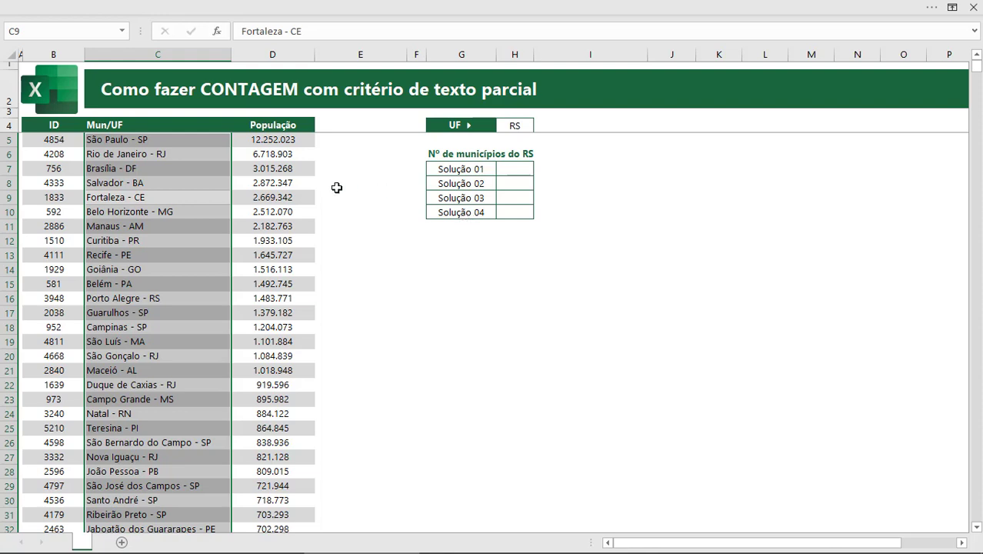
{"action": "left_click", "coordinate": [338, 185]}
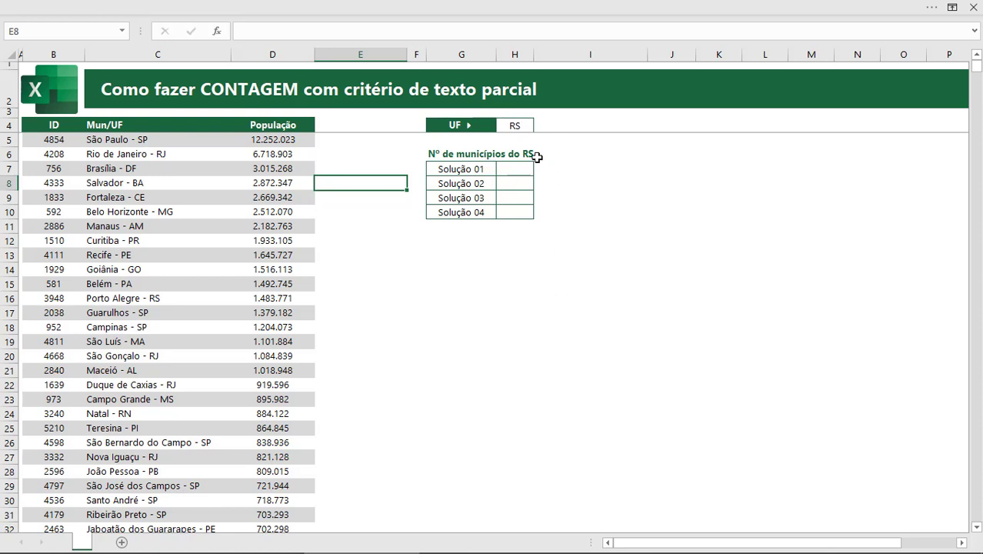
{"action": "left_click", "coordinate": [514, 128]}
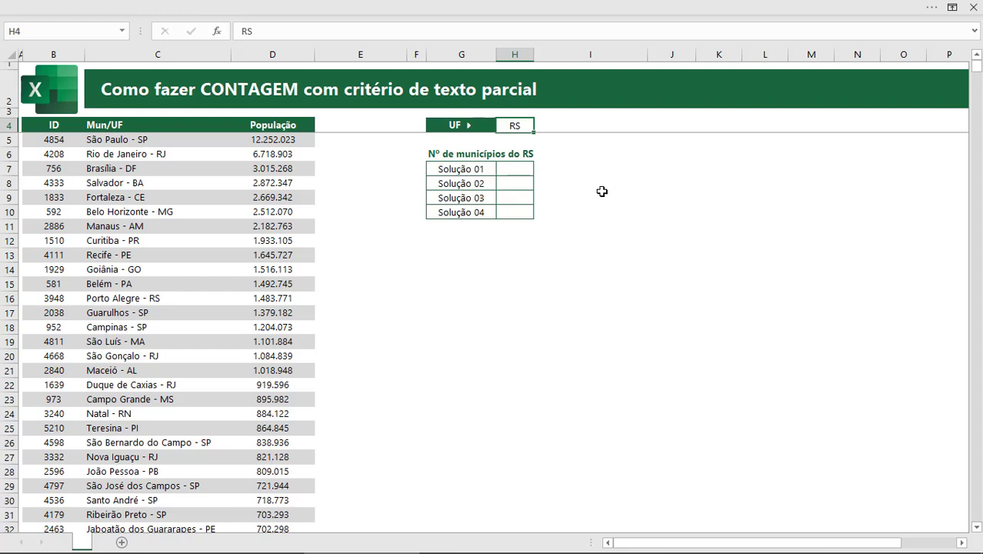
{"action": "left_click", "coordinate": [192, 225]}
{"action": "key", "text": "ctrl+space"}
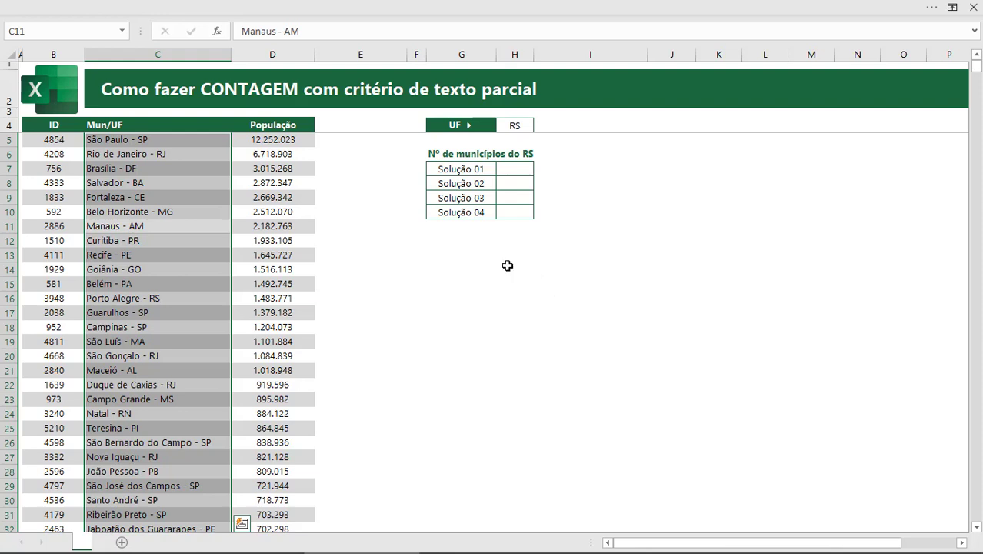
{"action": "left_click", "coordinate": [461, 251]}
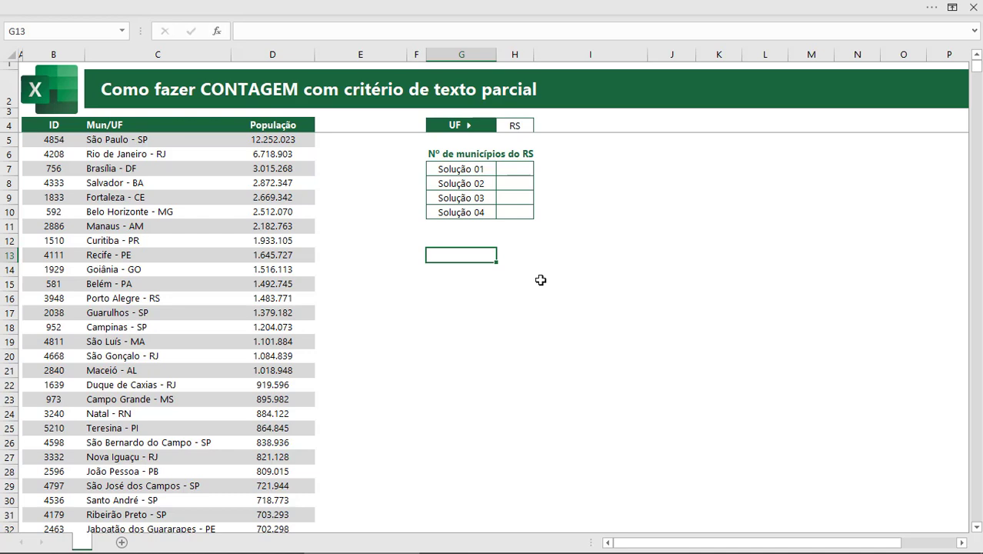
- Enter =DIREITA(dCIDADES[Mun/UF];2) in G13 to extract each entry's two-letter UF
{"action": "type", "text": "="}
{"action": "type", "text": "DIRE"}
{"action": "key", "text": "Tab"}
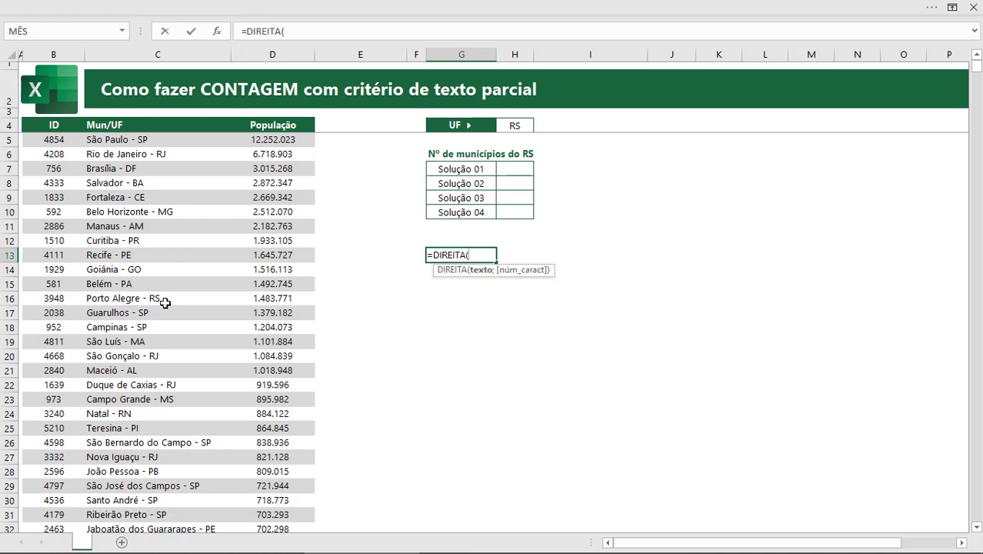
{"action": "left_click", "coordinate": [165, 303]}
{"action": "key", "text": "ctrl+space"}
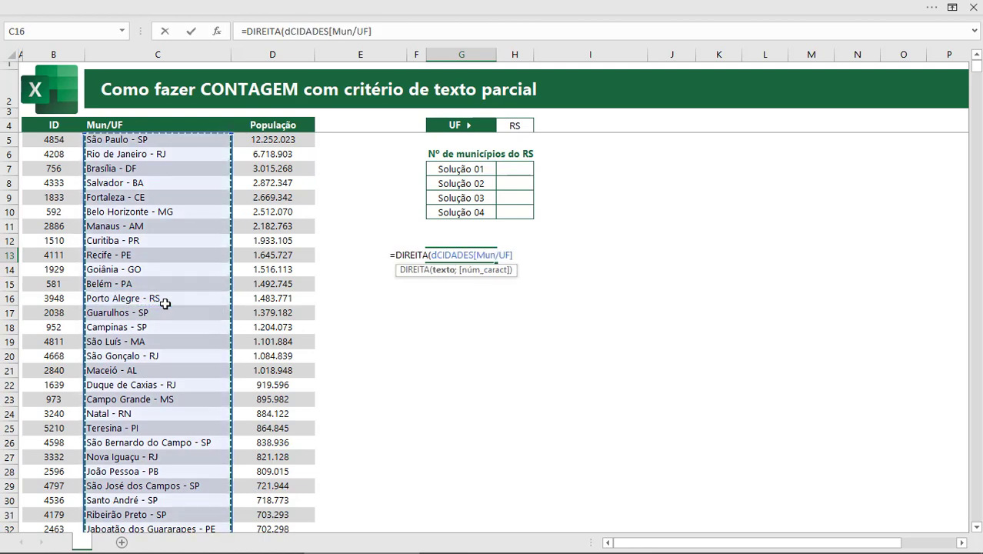
{"action": "type", "text": ";2"}
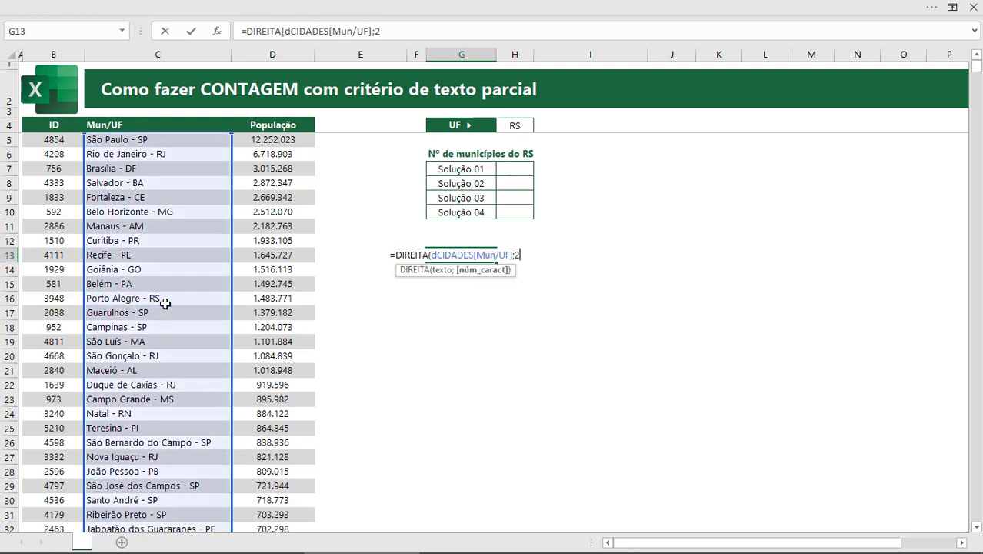
{"action": "type", "text": ")"}
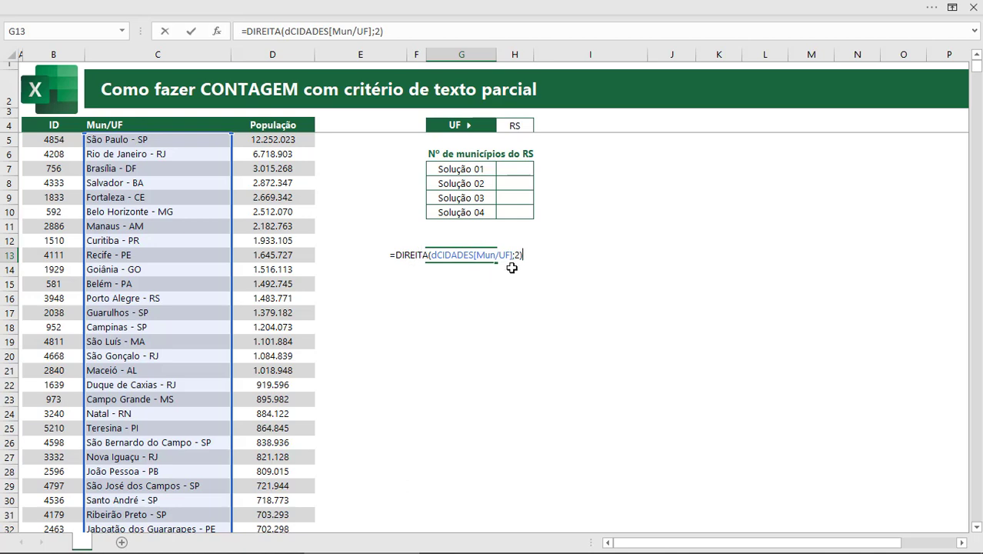
{"action": "key", "text": "Return"}
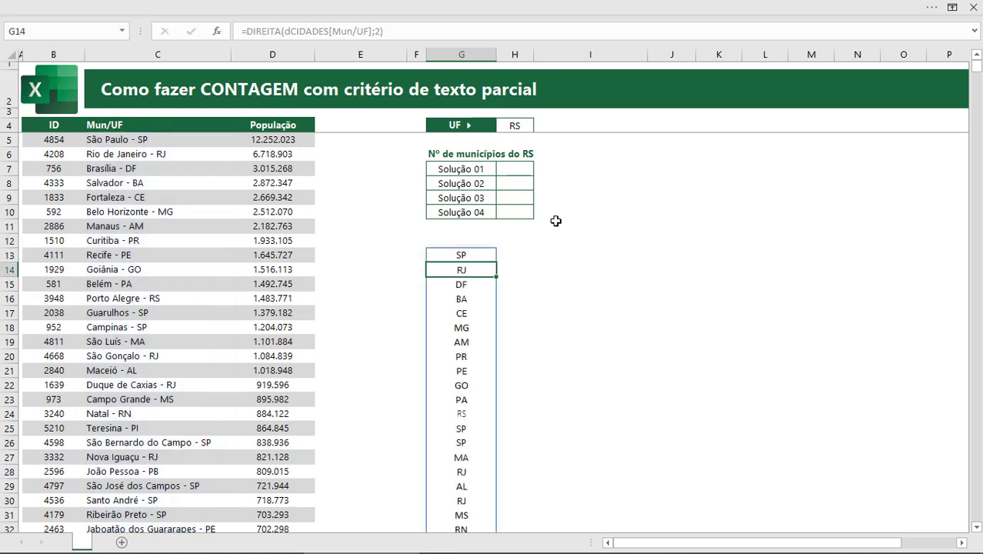
- Select the spilled UF list from G13, scroll through it and return to its top
{"action": "left_click", "coordinate": [479, 254]}
{"action": "key", "text": "ctrl+shift+Down"}
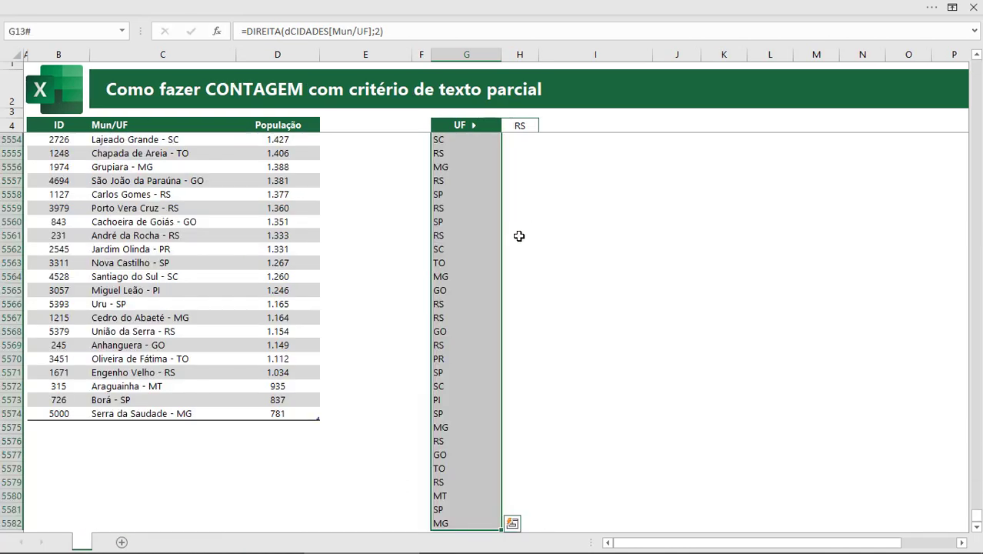
{"action": "scroll", "coordinate": [466, 231], "scroll_direction": "up", "scroll_amount": 2}
{"action": "scroll", "coordinate": [466, 221], "scroll_direction": "up", "scroll_amount": 2}
{"action": "scroll", "coordinate": [466, 219], "scroll_direction": "up", "scroll_amount": 3}
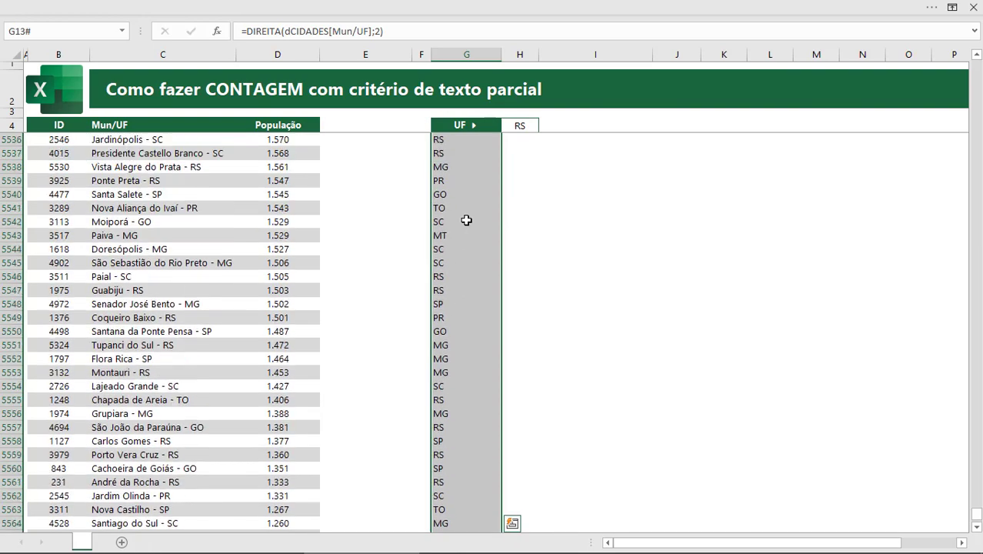
{"action": "scroll", "coordinate": [467, 217], "scroll_direction": "up", "scroll_amount": 2}
{"action": "scroll", "coordinate": [466, 192], "scroll_direction": "up", "scroll_amount": 5}
{"action": "scroll", "coordinate": [471, 110], "scroll_direction": "up", "scroll_amount": 2}
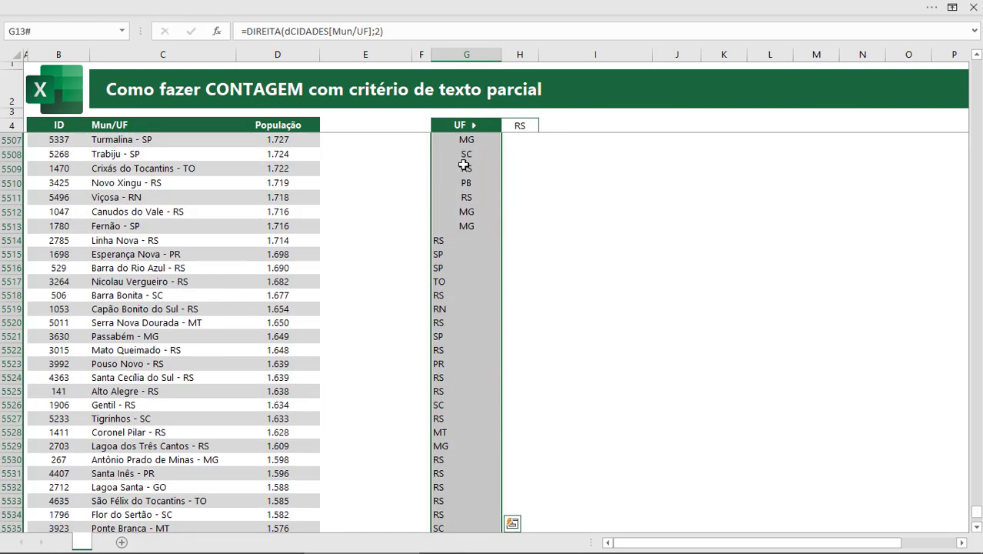
{"action": "scroll", "coordinate": [474, 285], "scroll_direction": "down", "scroll_amount": 2}
{"action": "scroll", "coordinate": [475, 285], "scroll_direction": "down", "scroll_amount": 2}
{"action": "scroll", "coordinate": [477, 289], "scroll_direction": "down", "scroll_amount": 2}
{"action": "scroll", "coordinate": [477, 289], "scroll_direction": "down", "scroll_amount": 3}
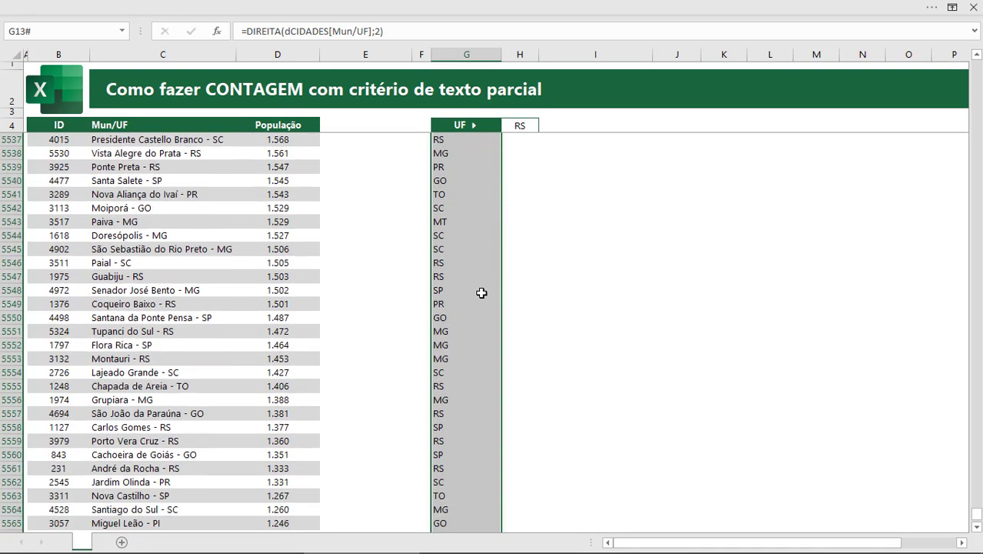
{"action": "scroll", "coordinate": [479, 290], "scroll_direction": "down", "scroll_amount": 4}
{"action": "scroll", "coordinate": [479, 290], "scroll_direction": "down", "scroll_amount": 2}
{"action": "scroll", "coordinate": [477, 289], "scroll_direction": "down", "scroll_amount": 1}
{"action": "left_click", "coordinate": [473, 279]}
{"action": "key", "text": "ctrl+Up"}
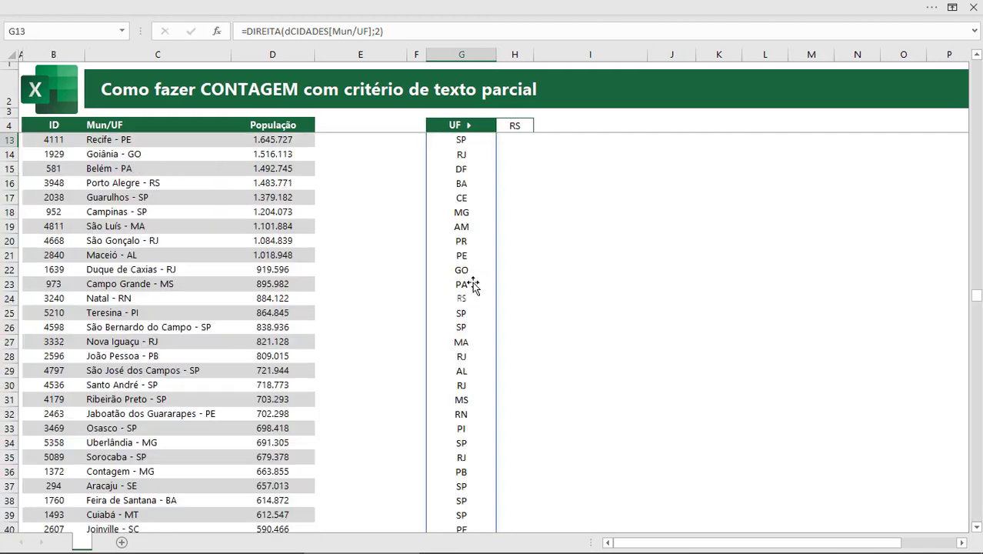
{"action": "key", "text": "Up"}
{"action": "scroll", "coordinate": [474, 286], "scroll_direction": "up", "scroll_amount": 1}
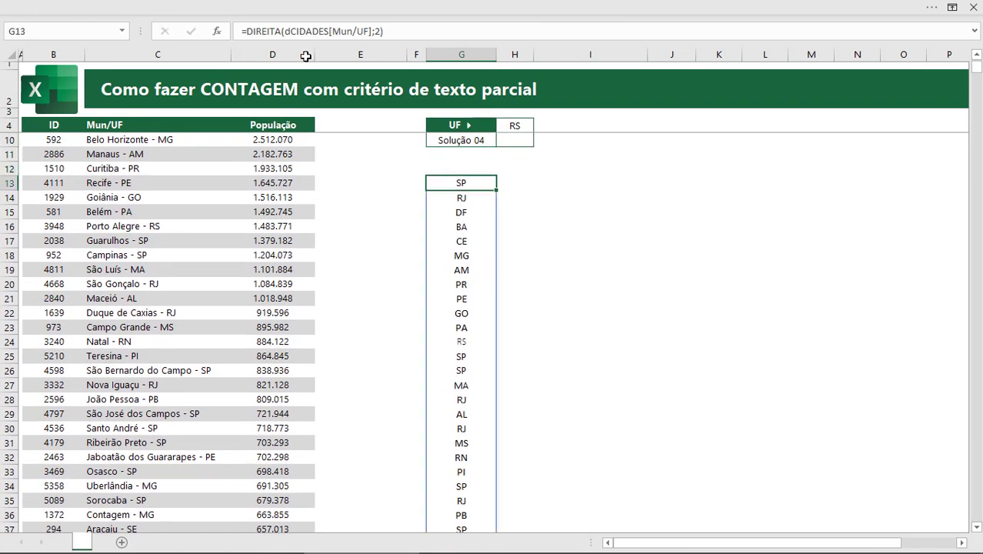
- Wrap the G13 formula in ÚNICO so each UF appears only once
{"action": "left_click", "coordinate": [245, 31]}
{"action": "type", "text": "ÚNI"}
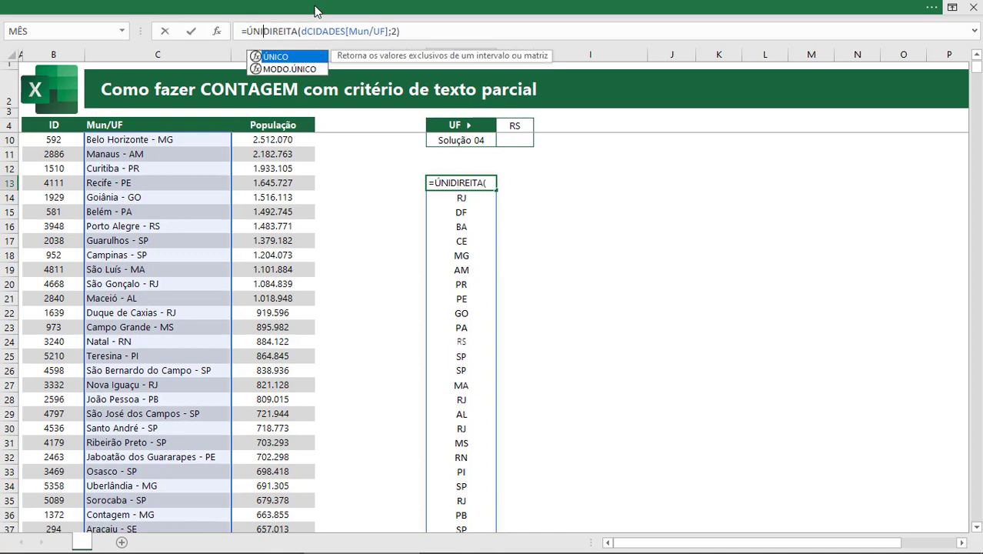
{"action": "type", "text": "CO("}
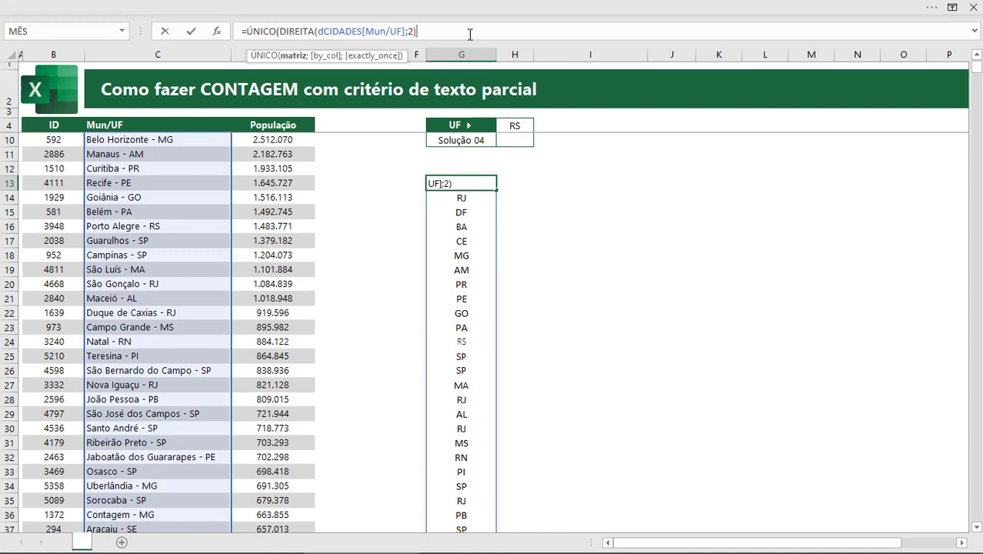
{"action": "type", "text": ")"}
{"action": "key", "text": "Return"}
{"action": "scroll", "coordinate": [528, 312], "scroll_direction": "down", "scroll_amount": 1}
{"action": "scroll", "coordinate": [527, 312], "scroll_direction": "down", "scroll_amount": 1}
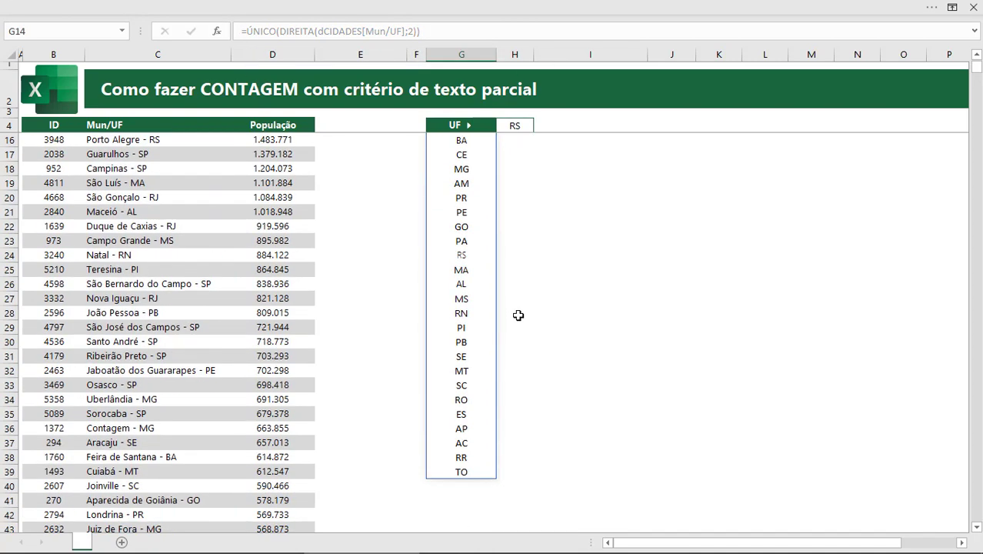
{"action": "scroll", "coordinate": [500, 305], "scroll_direction": "up", "scroll_amount": 2}
{"action": "scroll", "coordinate": [501, 302], "scroll_direction": "up", "scroll_amount": 1}
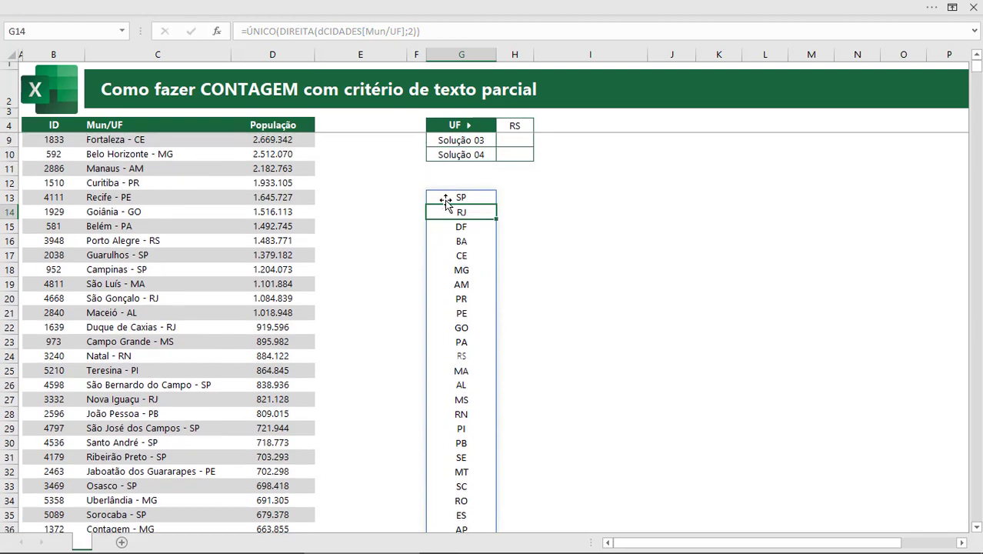
- Wrap it further in CLASSIFICAR so the distinct UFs sort alphabetically from AC
{"action": "double_click", "coordinate": [447, 202]}
{"action": "left_click", "coordinate": [321, 198]}
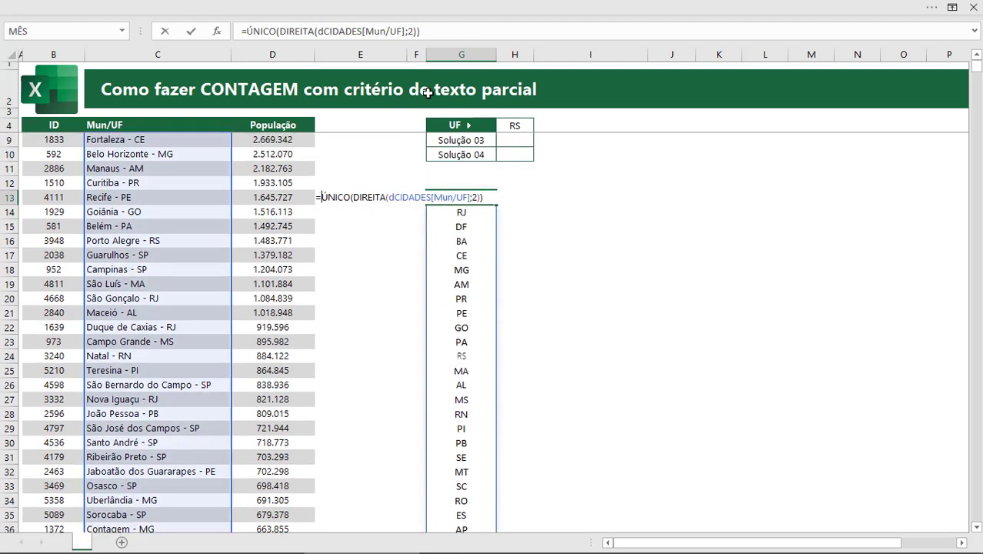
{"action": "type", "text": "CLASSIFICAR("}
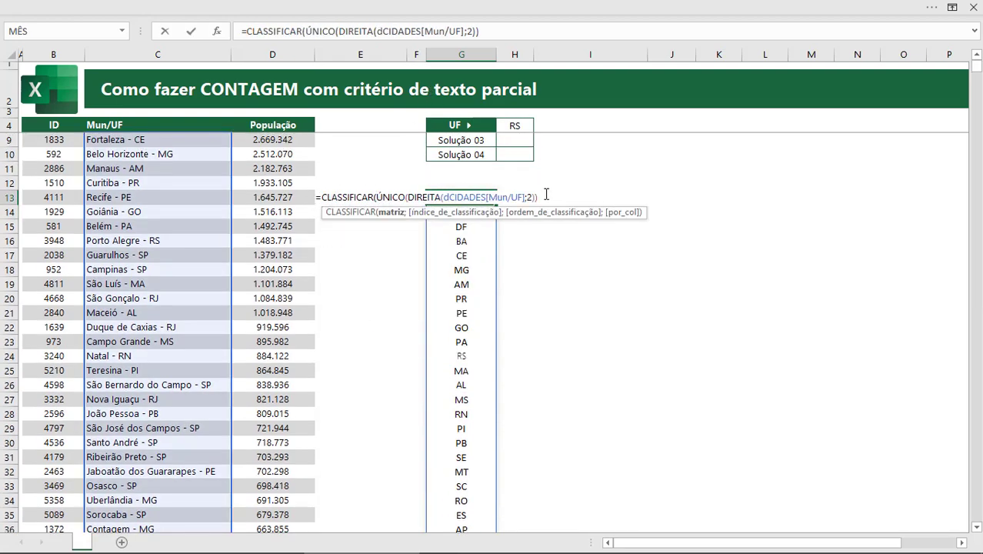
{"action": "left_click", "coordinate": [545, 197]}
{"action": "left_click_drag", "start_coordinate": [457, 211], "coordinate": [569, 183]}
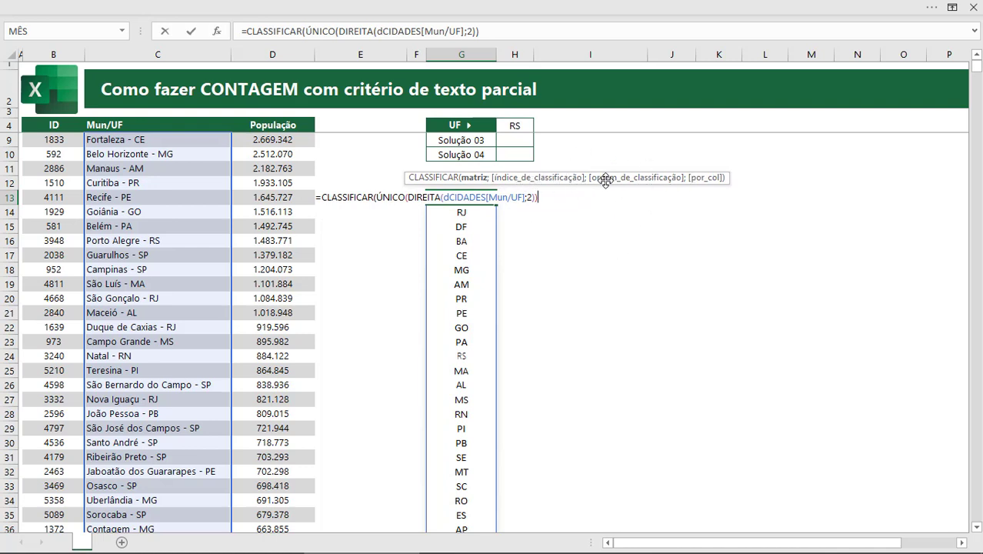
{"action": "type", "text": ")"}
{"action": "key", "text": "Return"}
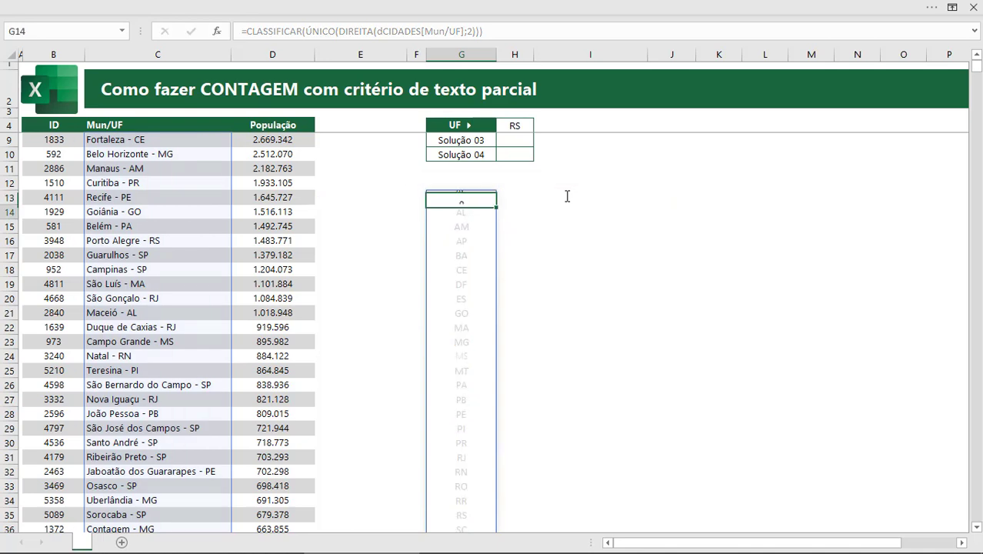
{"action": "scroll", "coordinate": [450, 292], "scroll_direction": "down", "scroll_amount": 1}
{"action": "scroll", "coordinate": [450, 292], "scroll_direction": "down", "scroll_amount": 1}
{"action": "scroll", "coordinate": [452, 293], "scroll_direction": "up", "scroll_amount": 2}
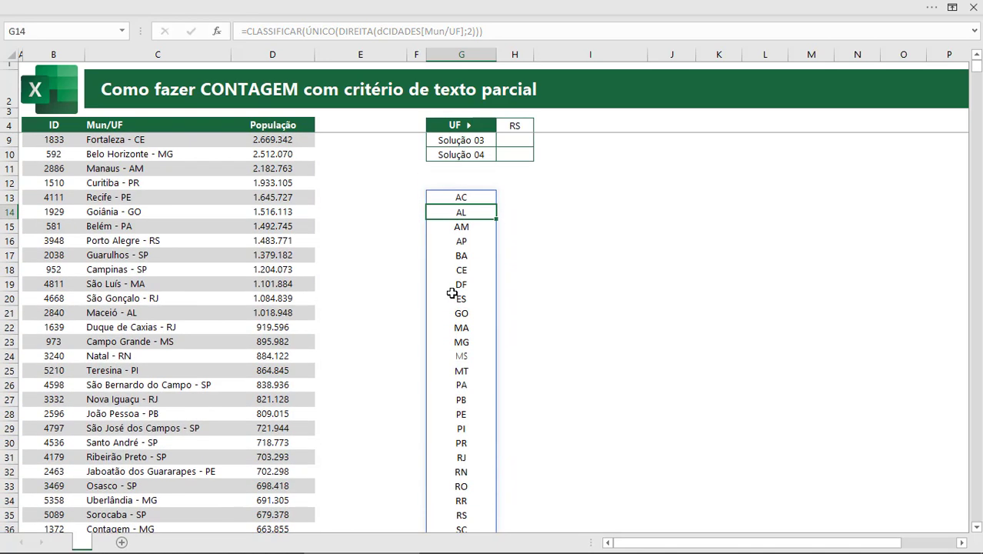
{"action": "scroll", "coordinate": [452, 293], "scroll_direction": "up", "scroll_amount": 1}
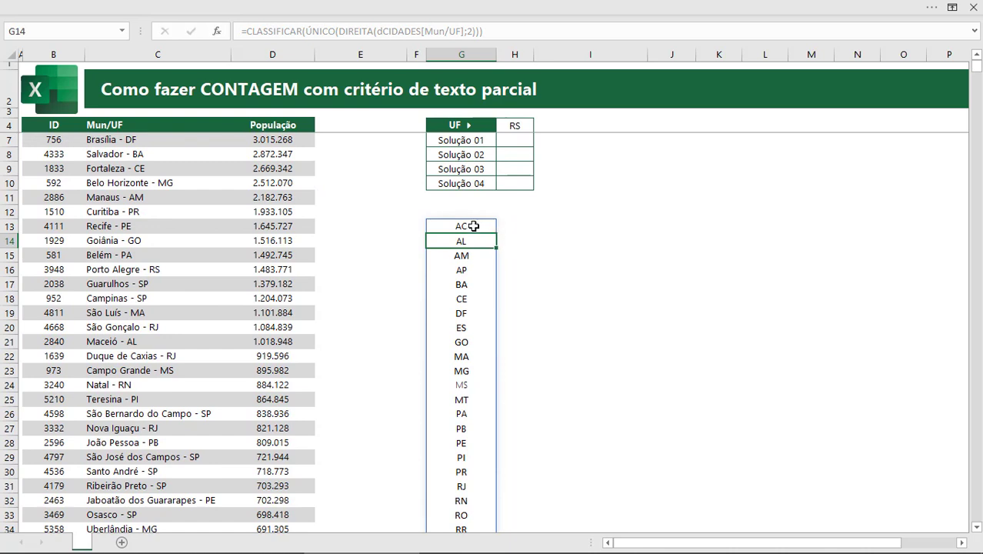
{"action": "left_click", "coordinate": [516, 127]}
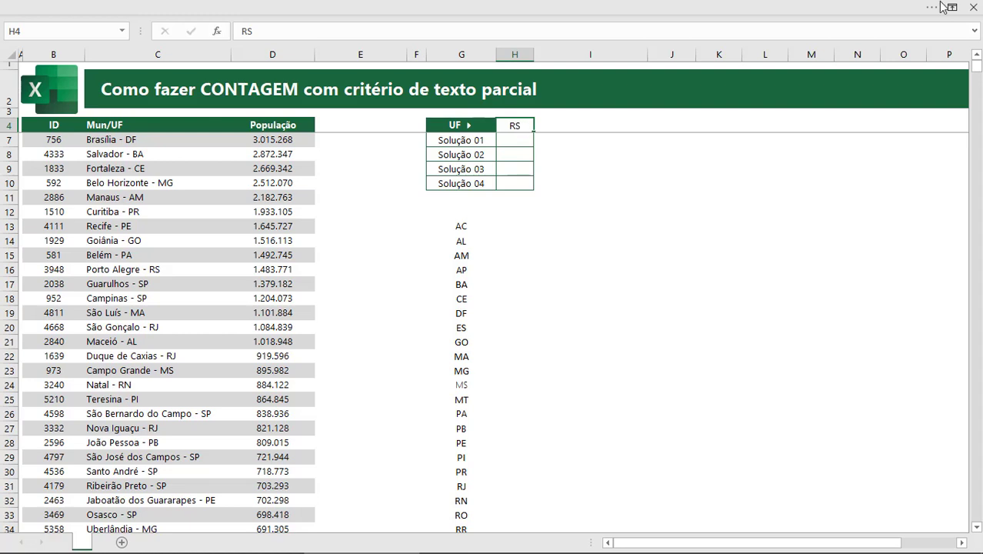
{"action": "left_click", "coordinate": [462, 228]}
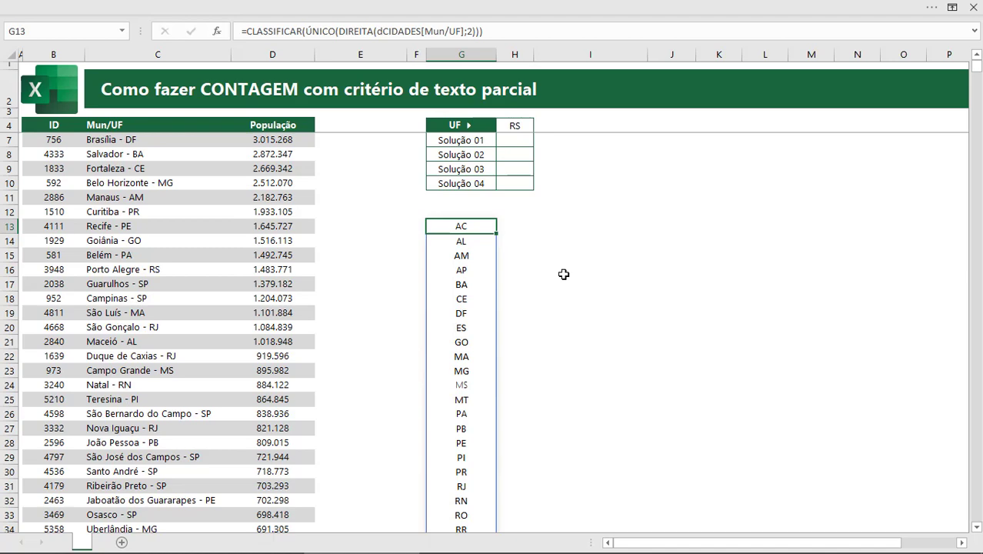
- Set the ribbon to show all tabs and commands
{"action": "left_click", "coordinate": [952, 8]}
{"action": "left_click", "coordinate": [817, 145]}
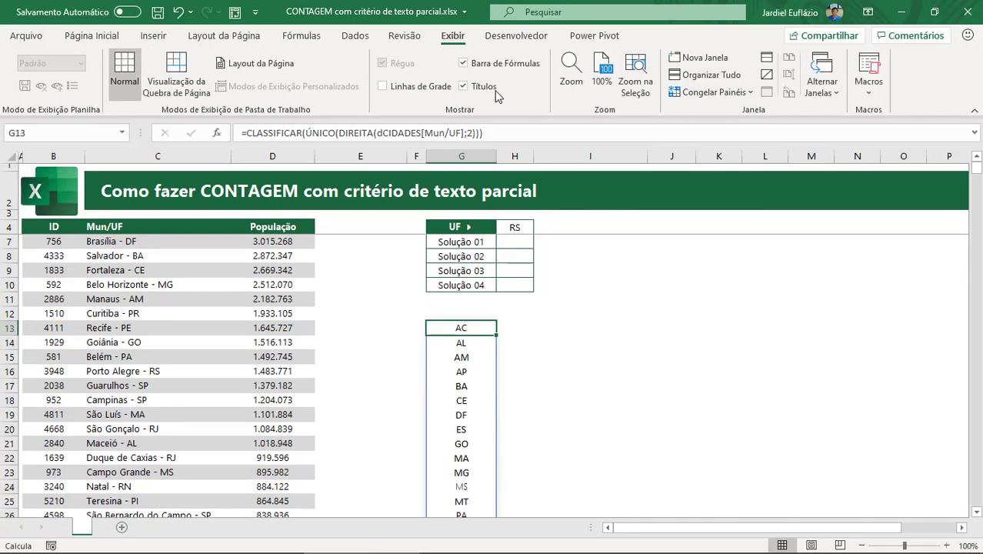
{"action": "left_click", "coordinate": [526, 231]}
{"action": "scroll", "coordinate": [608, 297], "scroll_direction": "up", "scroll_amount": 1}
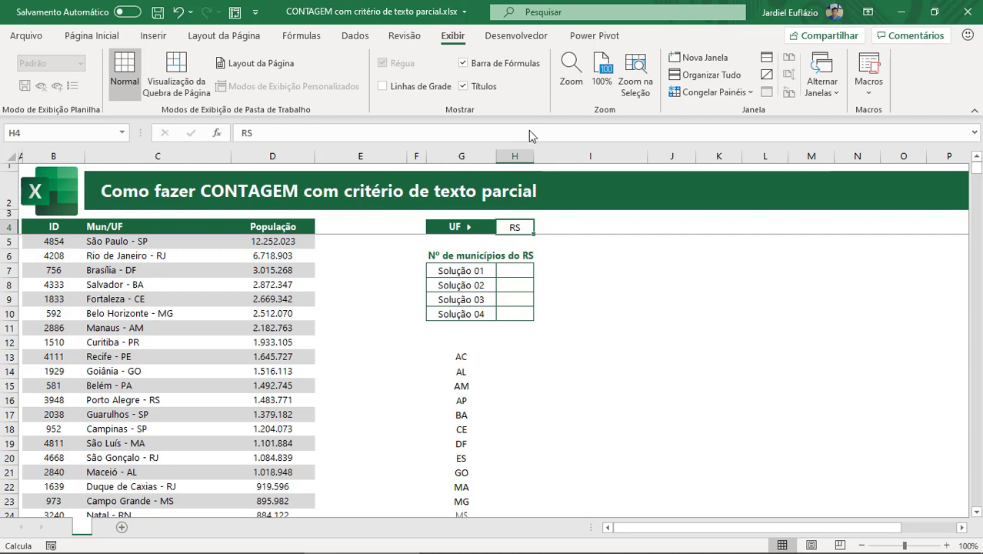
{"action": "left_click", "coordinate": [517, 357]}
- In I13, evaluate =G13# with F9 into a quoted code list, removing the = and {
{"action": "left_click", "coordinate": [577, 357]}
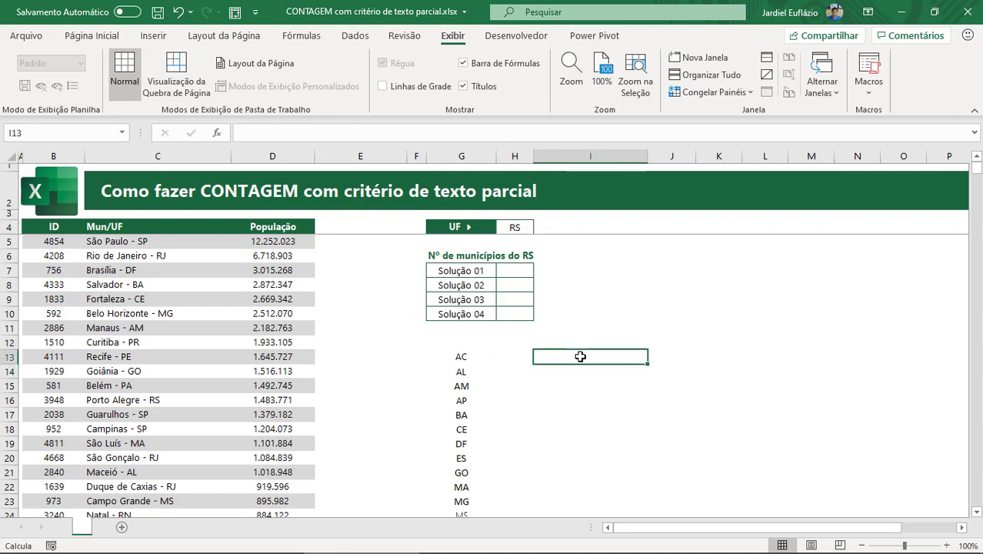
{"action": "type", "text": "="}
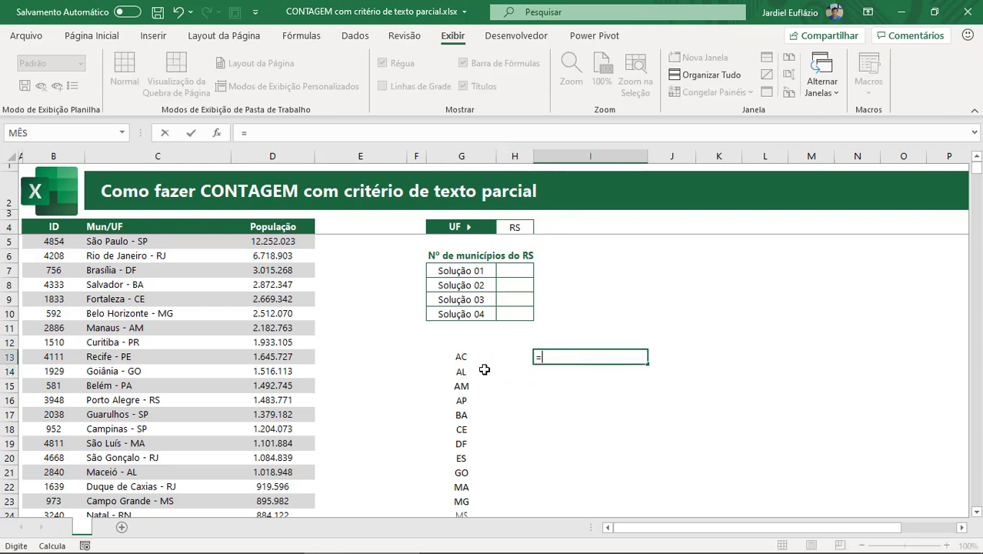
{"action": "left_click", "coordinate": [463, 358]}
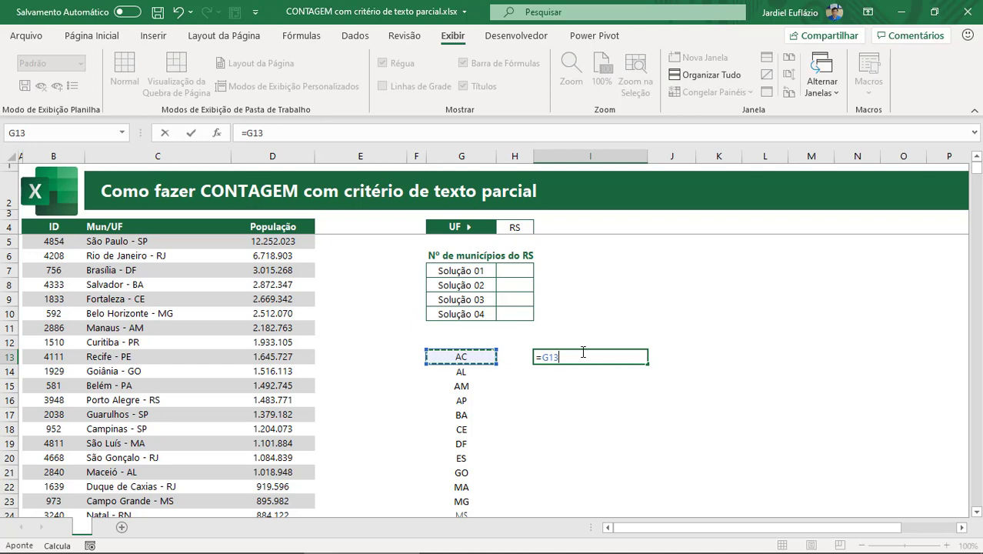
{"action": "type", "text": "#"}
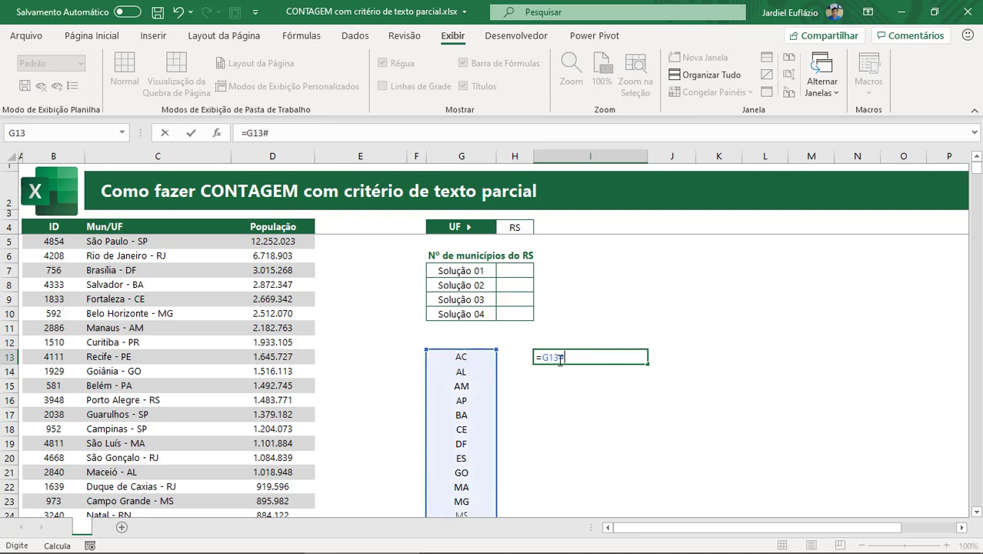
{"action": "left_click", "coordinate": [605, 362]}
{"action": "key", "text": "F9"}
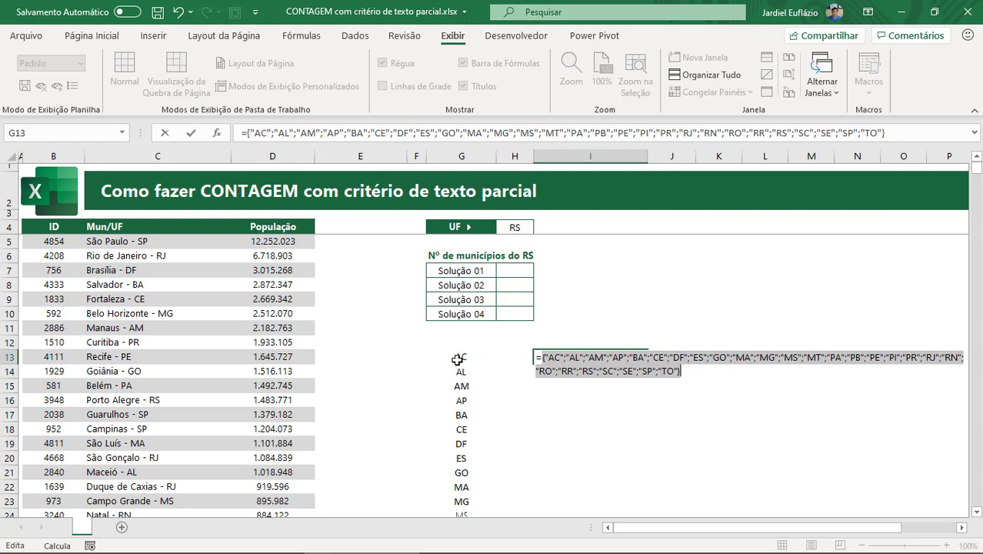
{"action": "left_click_drag", "start_coordinate": [690, 372], "coordinate": [548, 358]}
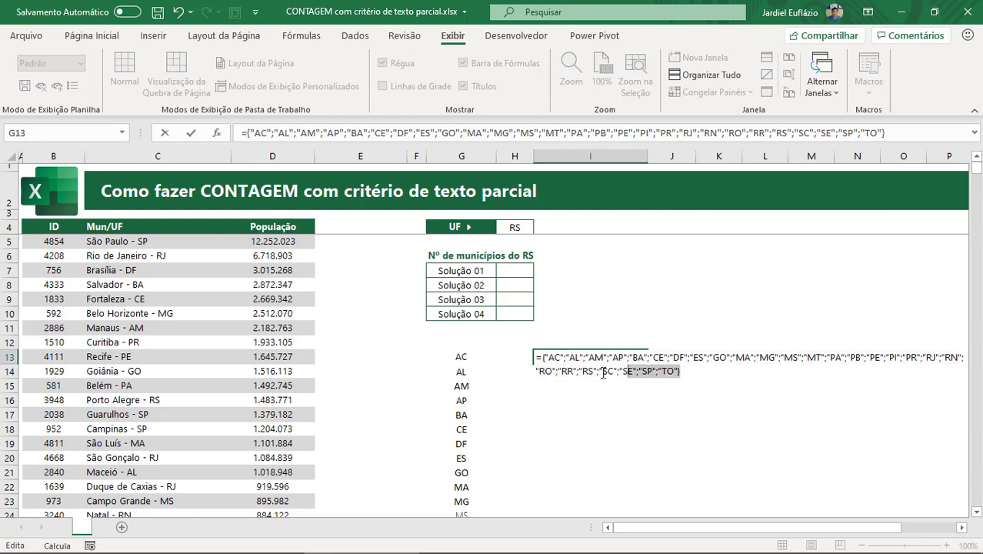
{"action": "left_click", "coordinate": [566, 360]}
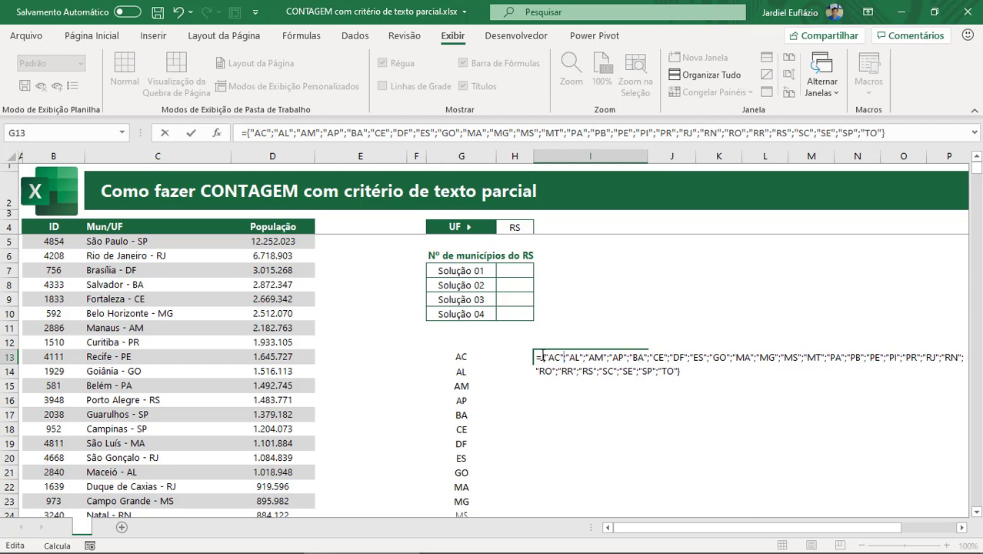
{"action": "key", "text": "BackSpace"}
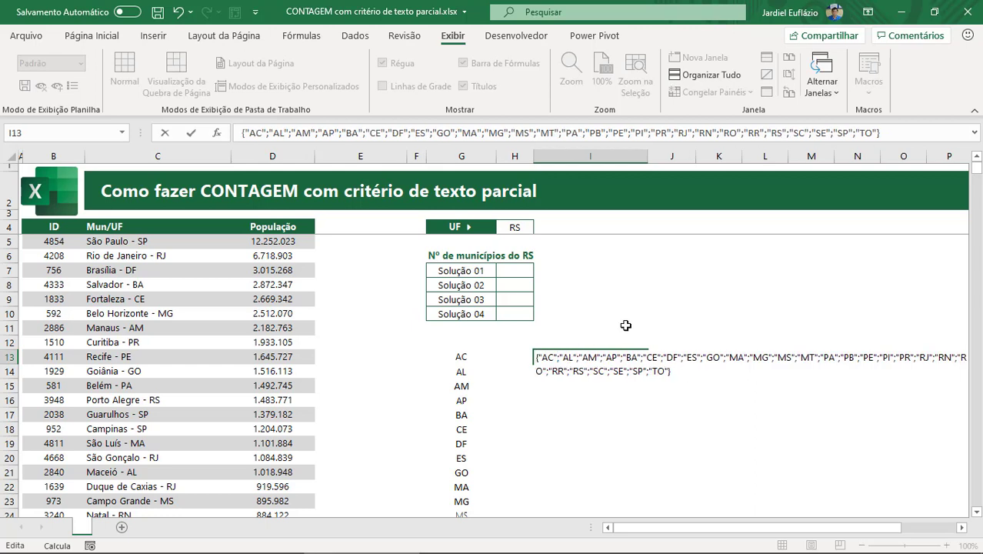
{"action": "key", "text": "Delete"}
{"action": "left_click", "coordinate": [689, 369]}
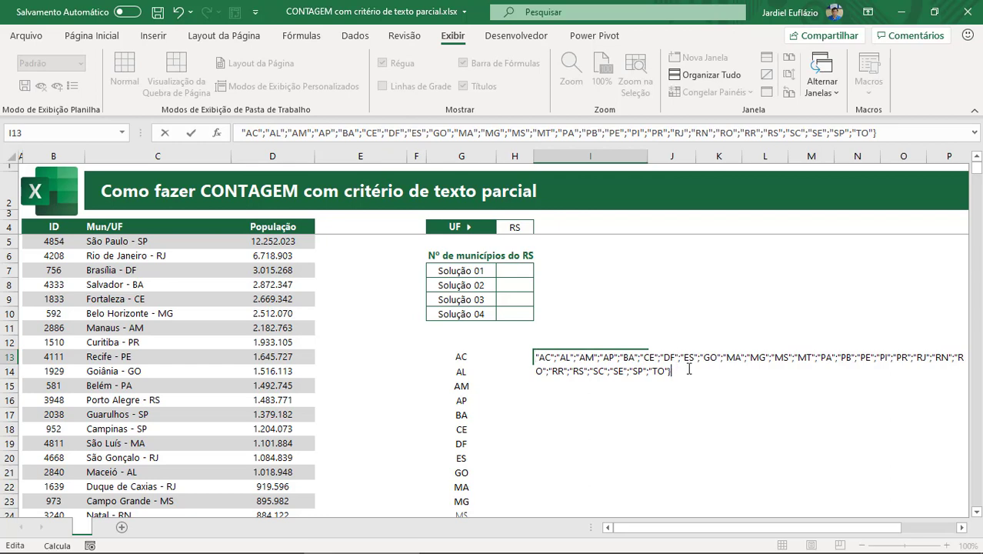
{"action": "key", "text": "Return"}
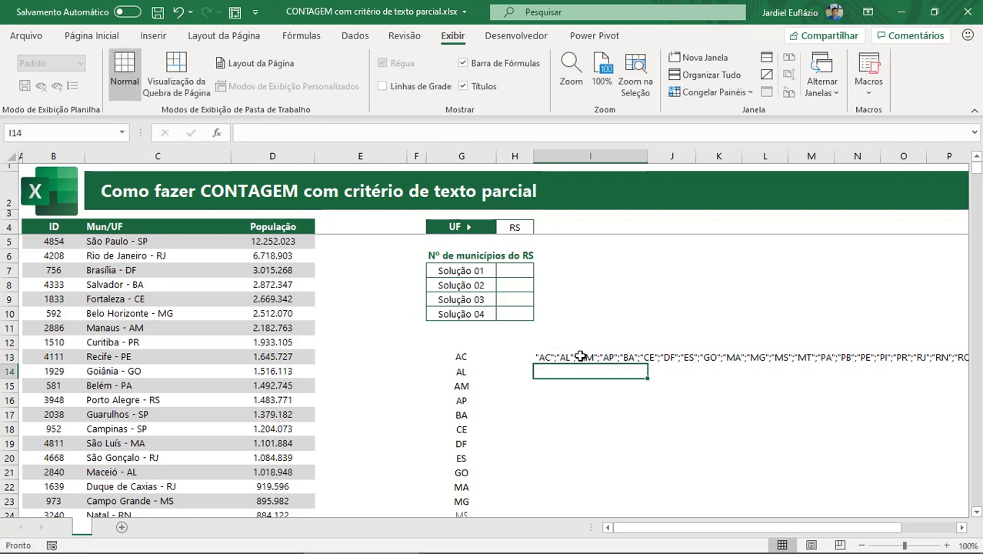
- Select I13:I14 and bring up Localizar e substituir with Ctrl+U
{"action": "left_click", "coordinate": [571, 354]}
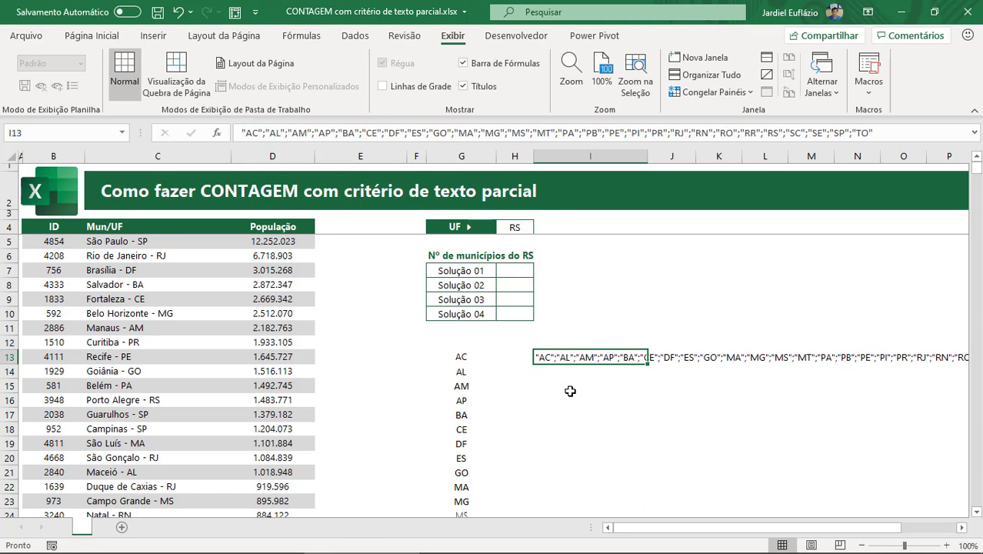
{"action": "left_click", "coordinate": [570, 389]}
{"action": "left_click", "coordinate": [548, 358]}
{"action": "left_click_drag", "start_coordinate": [586, 358], "coordinate": [627, 370]}
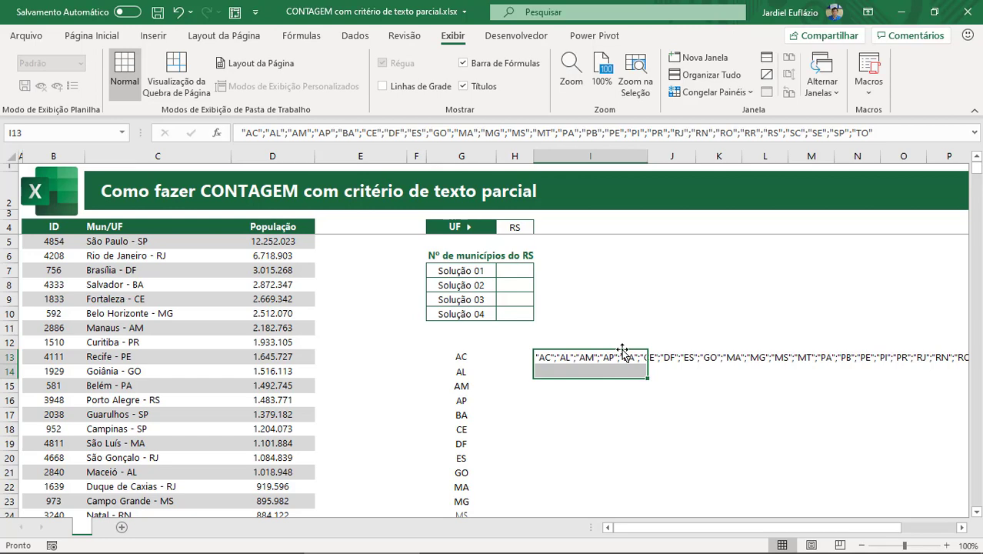
{"action": "key", "text": "ctrl+u"}
{"action": "left_click_drag", "start_coordinate": [592, 296], "coordinate": [320, 184]}
{"action": "type", "text": "\""}
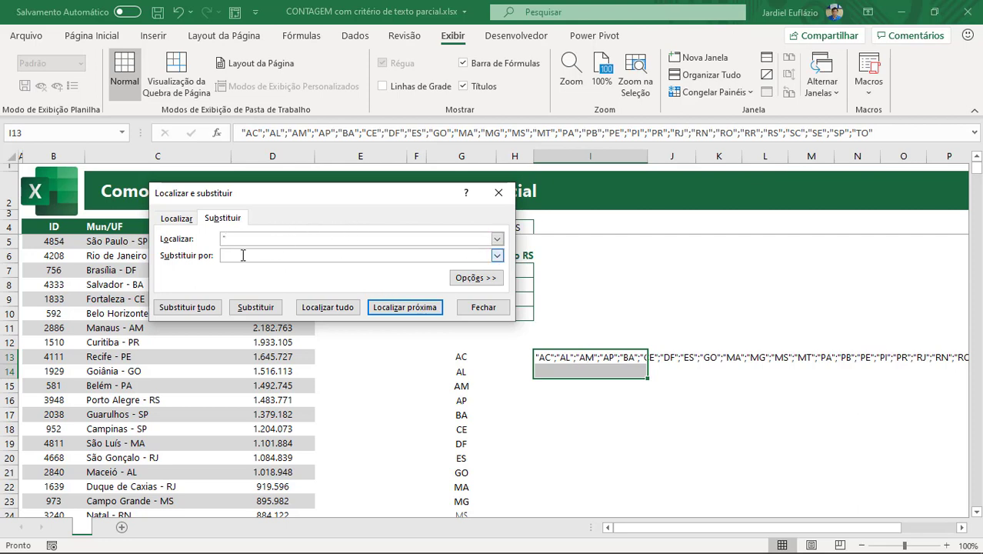
- Replace every quotation mark with nothing, then copy I13's UF code text
{"action": "left_click", "coordinate": [187, 308]}
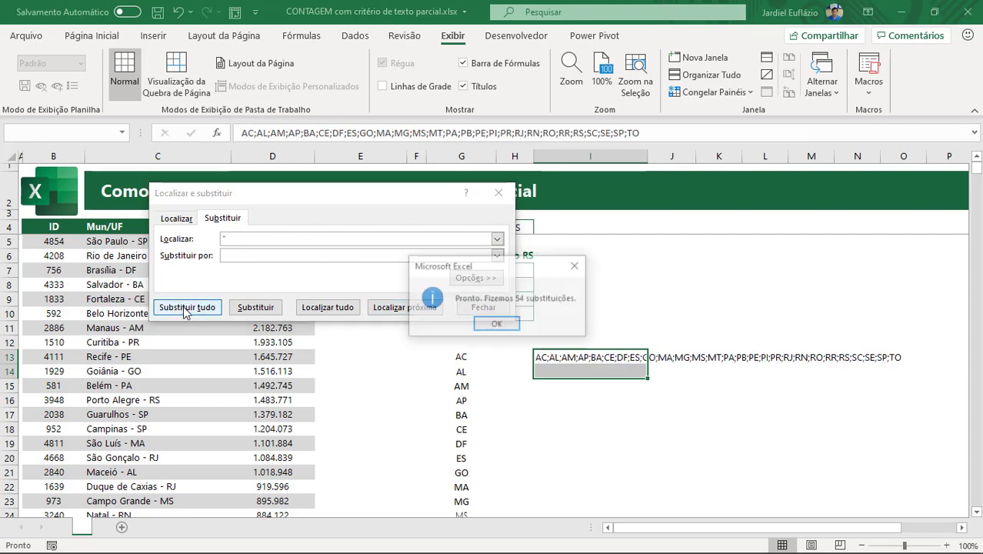
{"action": "left_click", "coordinate": [497, 324]}
{"action": "left_click", "coordinate": [498, 192]}
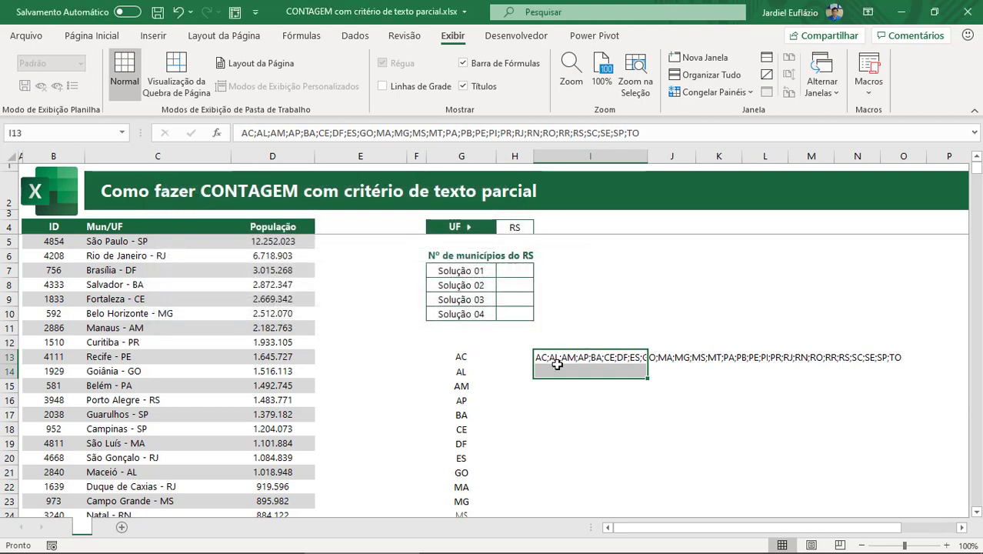
{"action": "left_click", "coordinate": [570, 371]}
{"action": "left_click", "coordinate": [564, 358]}
{"action": "key", "text": "F2"}
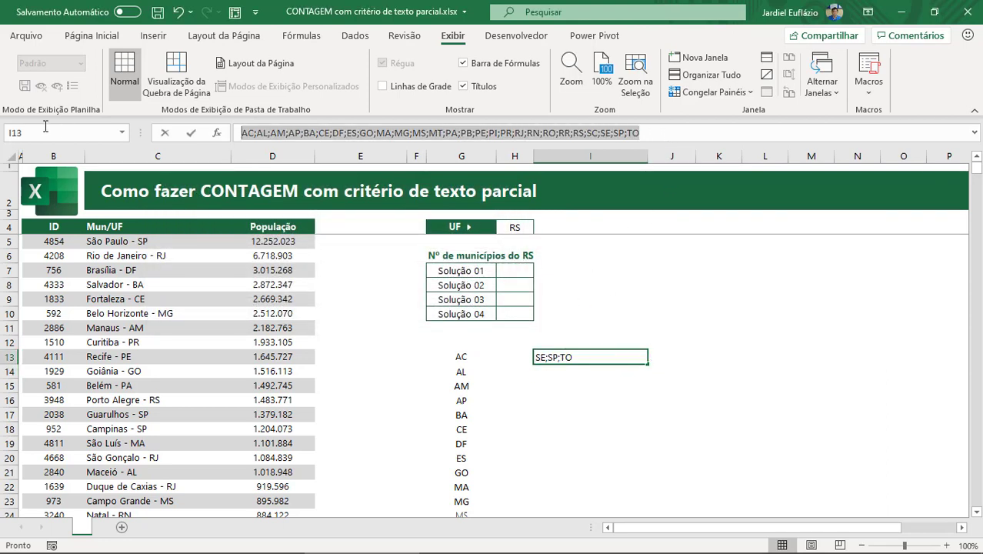
- Give H4 a Lista data validation whose Fonte is the pasted UF codes
{"action": "left_click", "coordinate": [516, 227]}
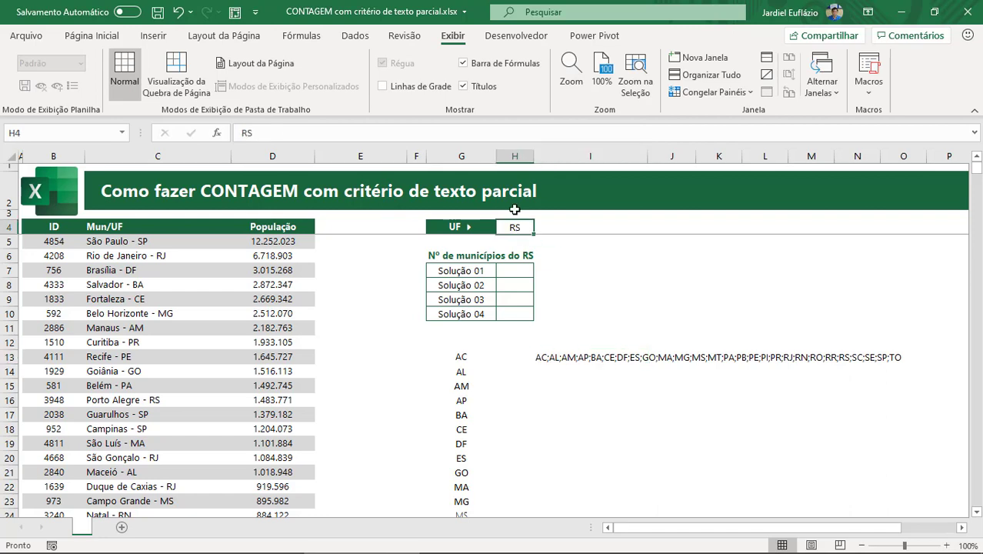
{"action": "left_click", "coordinate": [356, 36]}
{"action": "left_click", "coordinate": [759, 91]}
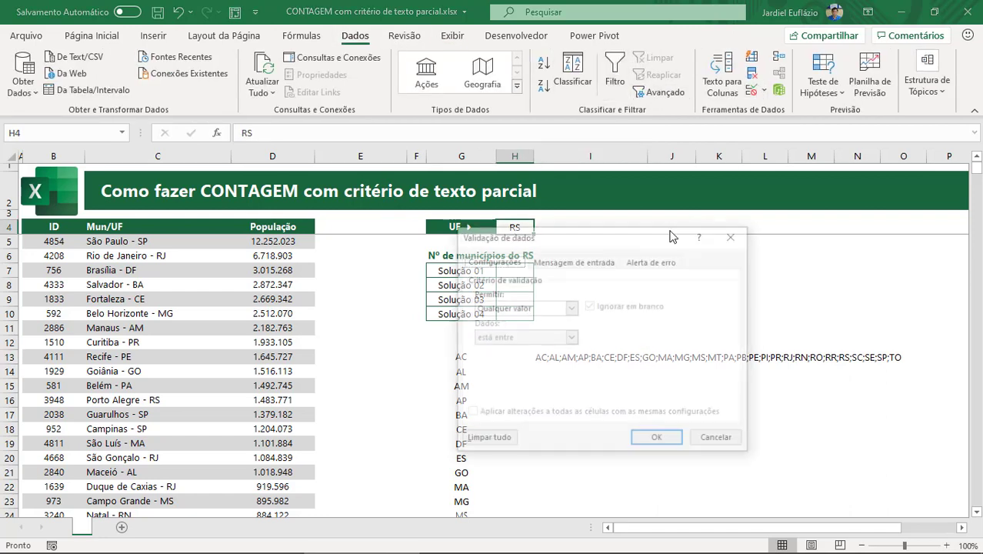
{"action": "left_click", "coordinate": [538, 308]}
{"action": "left_click", "coordinate": [508, 348]}
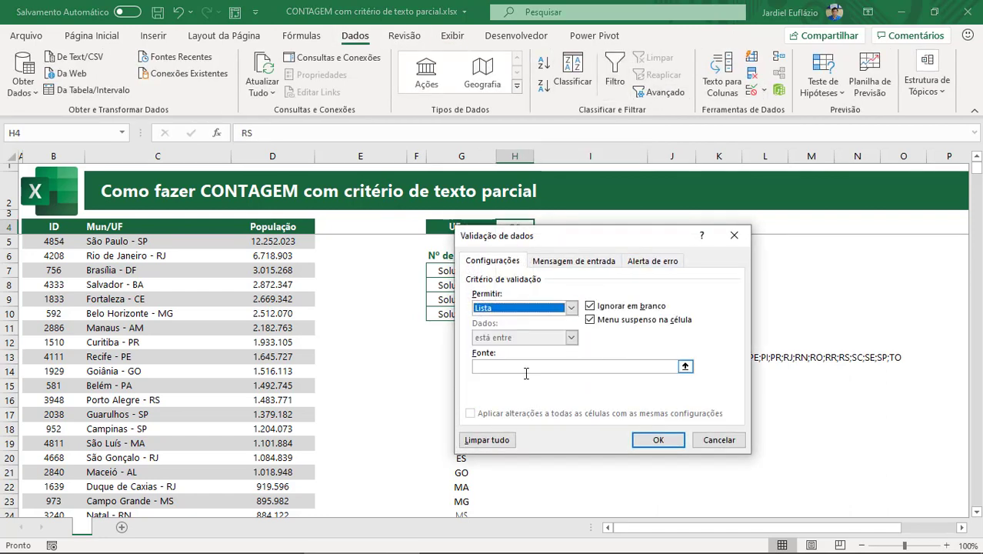
{"action": "left_click", "coordinate": [526, 368]}
{"action": "key", "text": "ctrl+v"}
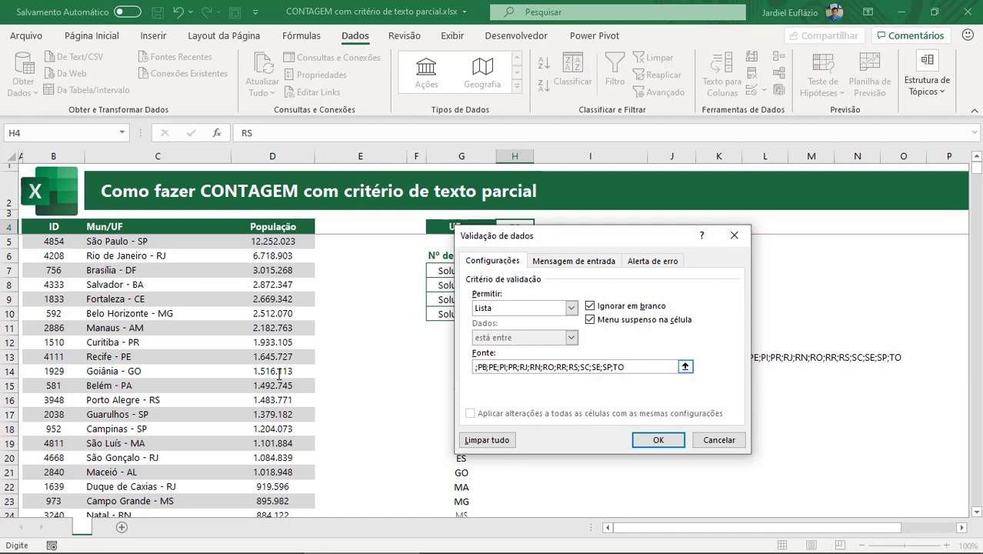
{"action": "key", "text": "ctrl+a"}
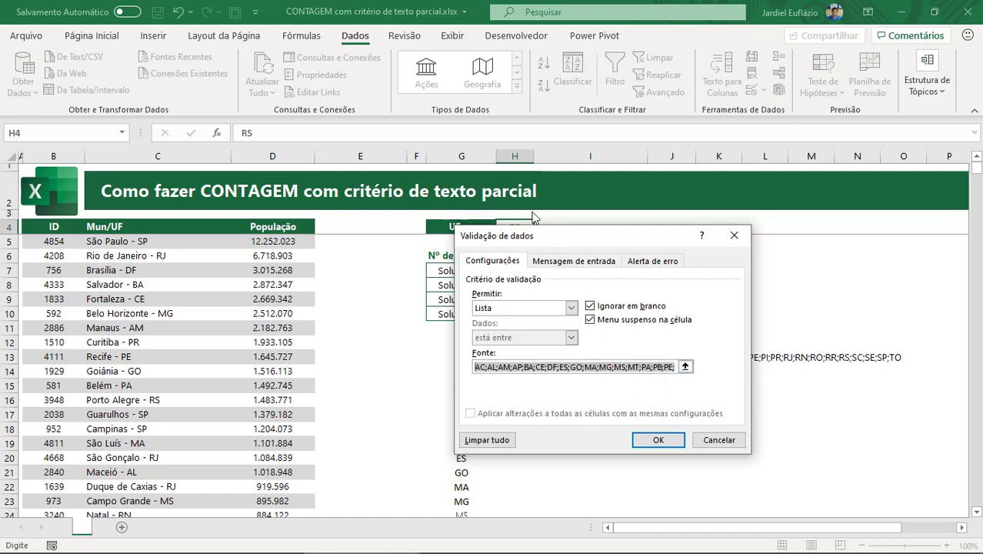
{"action": "left_click", "coordinate": [659, 440]}
- Test H4's dropdown by choosing SP, then AL
{"action": "left_click", "coordinate": [541, 228]}
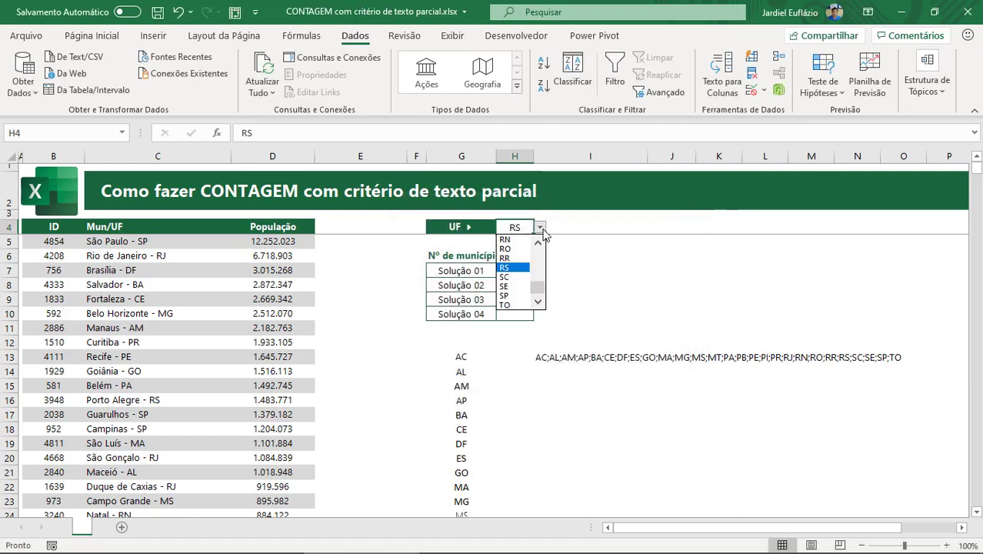
{"action": "left_click", "coordinate": [514, 295]}
{"action": "left_click", "coordinate": [540, 229]}
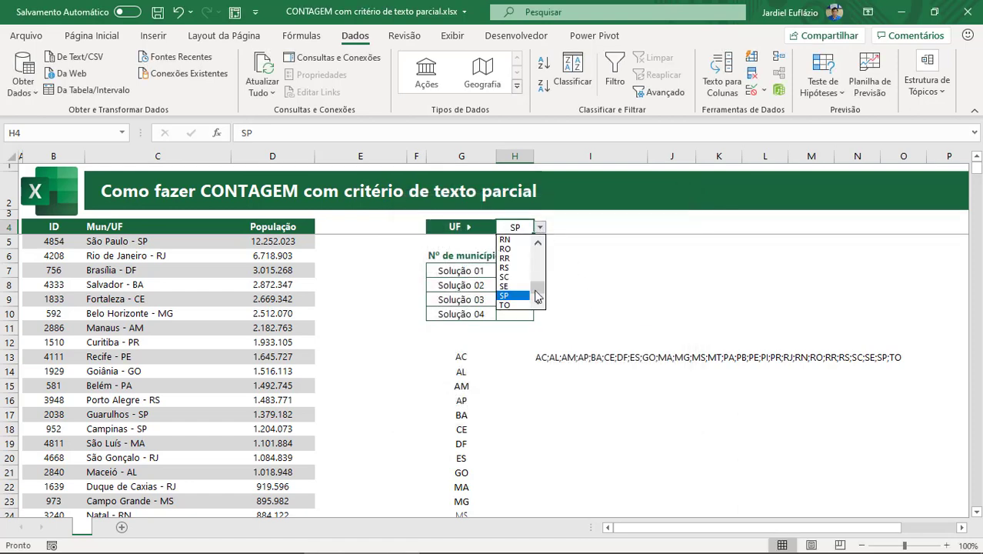
{"action": "scroll", "coordinate": [524, 284], "scroll_direction": "up", "scroll_amount": 5}
{"action": "left_click", "coordinate": [514, 250]}
- Clear the I13 code string and delete the spilled UF list from G13
{"action": "left_click", "coordinate": [557, 359]}
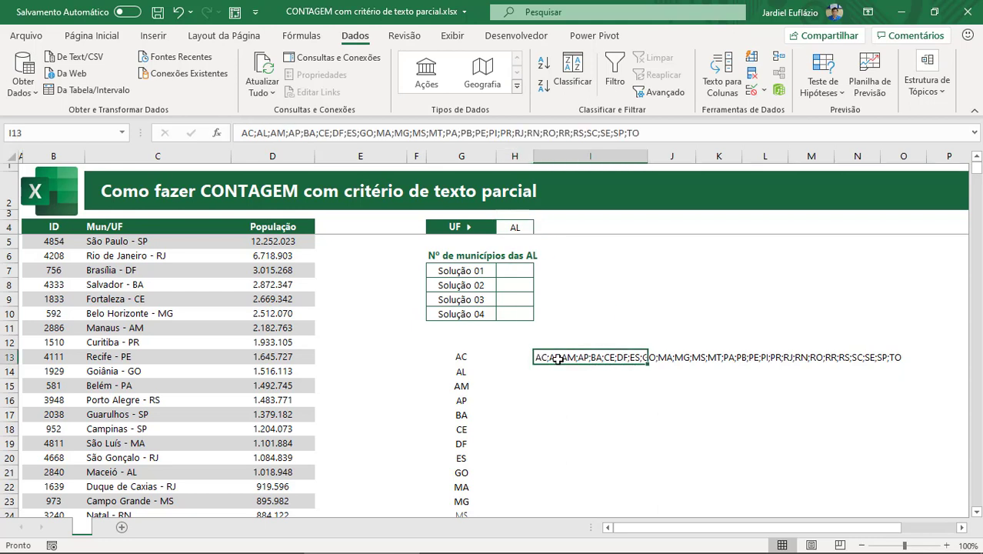
{"action": "key", "text": "Delete"}
{"action": "key", "text": "Left"}
{"action": "key", "text": "Left"}
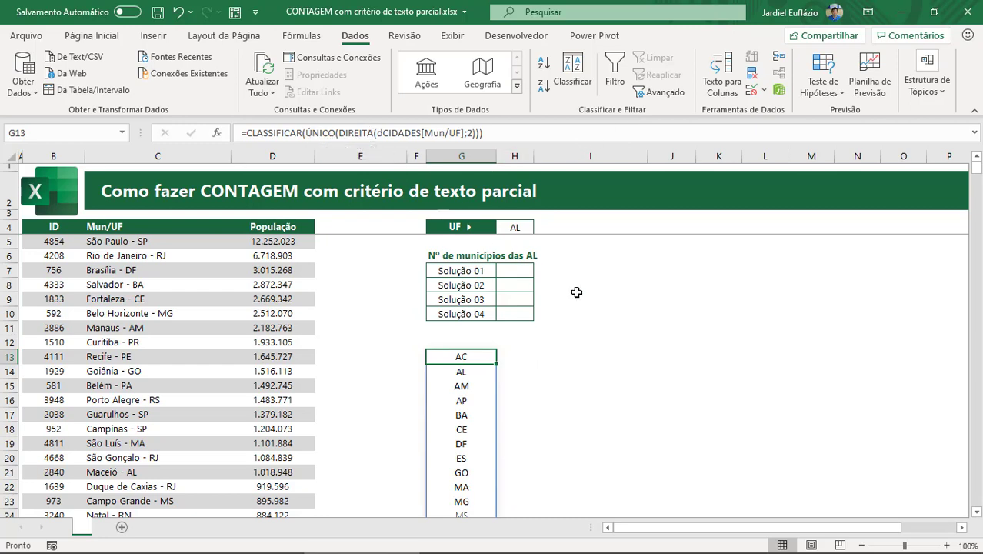
{"action": "key", "text": "ctrl+shift+Down"}
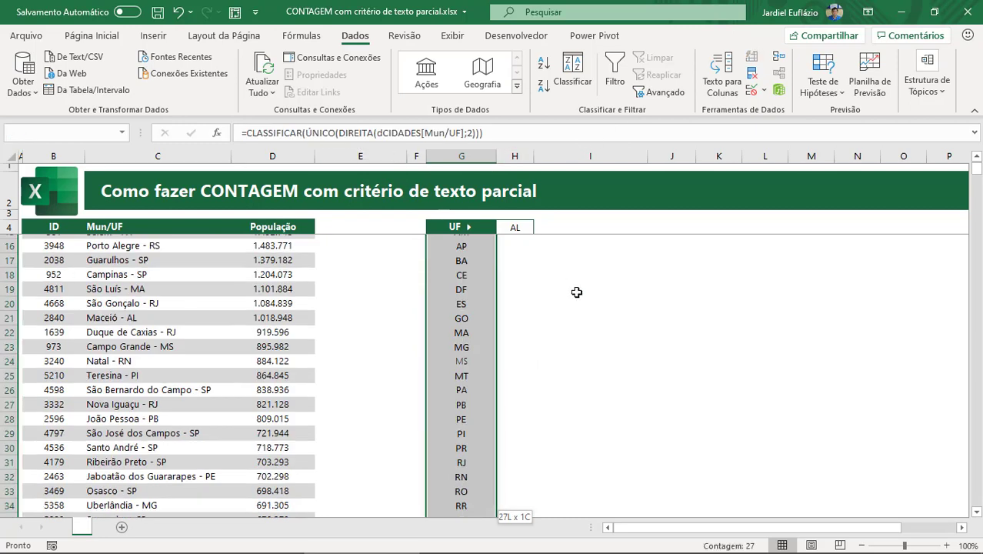
{"action": "key", "text": "Delete"}
{"action": "scroll", "coordinate": [575, 289], "scroll_direction": "up", "scroll_amount": 2}
{"action": "scroll", "coordinate": [397, 270], "scroll_direction": "up", "scroll_amount": 2}
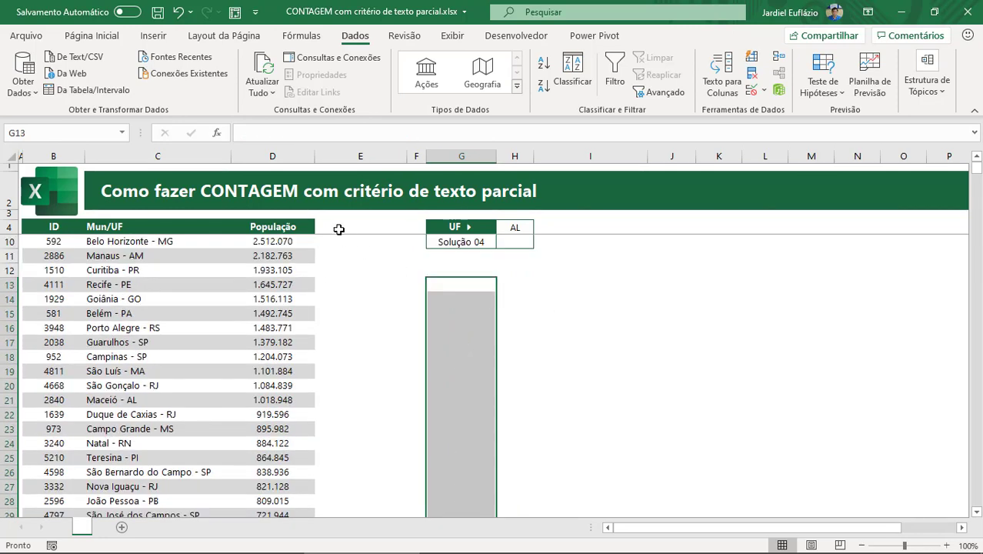
{"action": "left_click", "coordinate": [344, 228]}
{"action": "scroll", "coordinate": [343, 229], "scroll_direction": "up", "scroll_amount": 1}
{"action": "scroll", "coordinate": [344, 228], "scroll_direction": "up", "scroll_amount": 1}
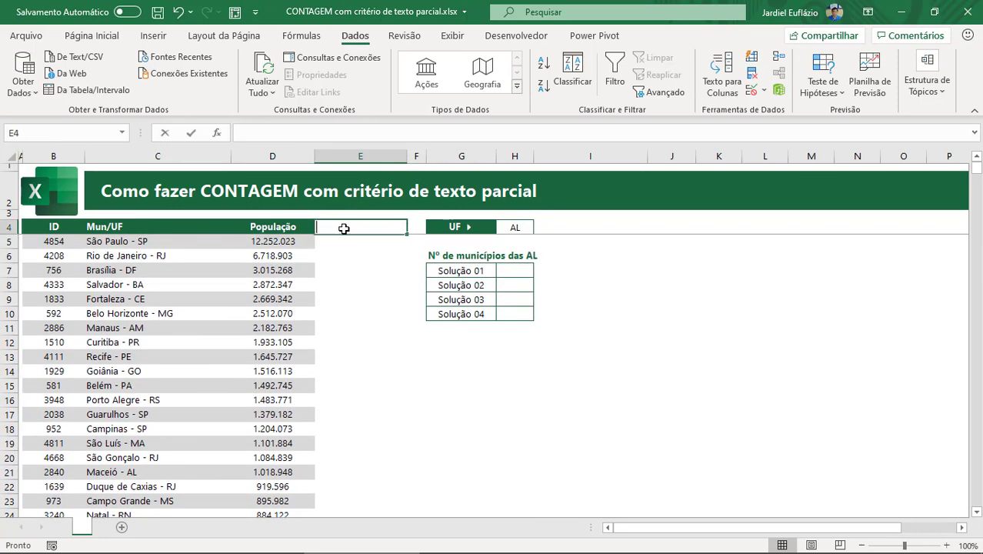
- Add a UF table column computing =DIREITA([@[Mun/UF]];2) for each city
{"action": "type", "text": "uf"}
{"action": "type", "text": "UF"}
{"action": "key", "text": "Return"}
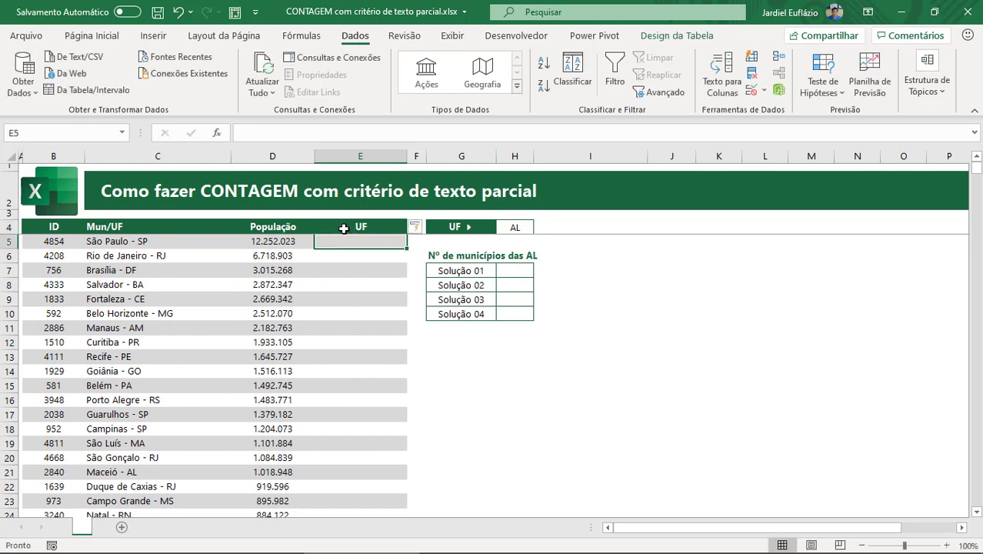
{"action": "type", "text": "=DIRE"}
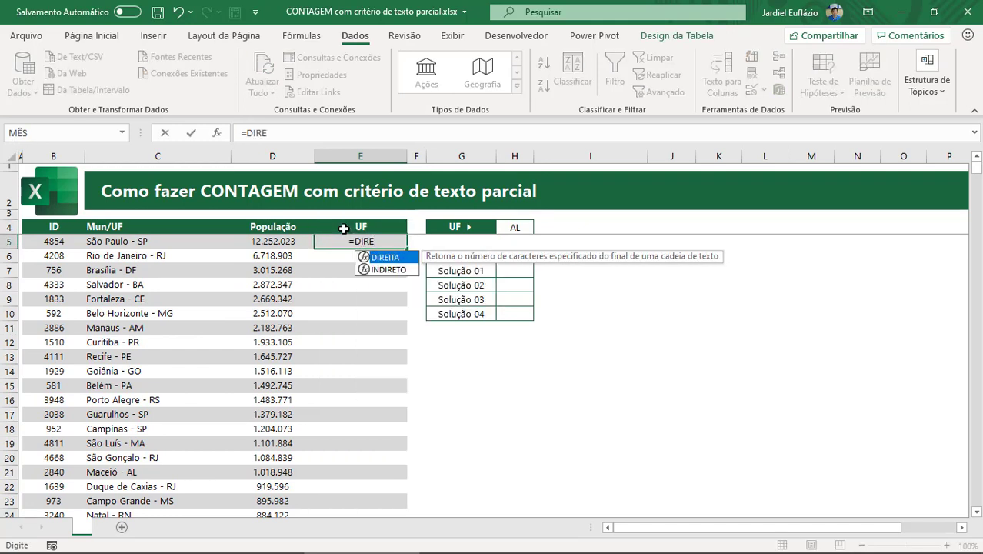
{"action": "key", "text": "Tab"}
{"action": "key", "text": "Left"}
{"action": "key", "text": "Left"}
{"action": "type", "text": ";"}
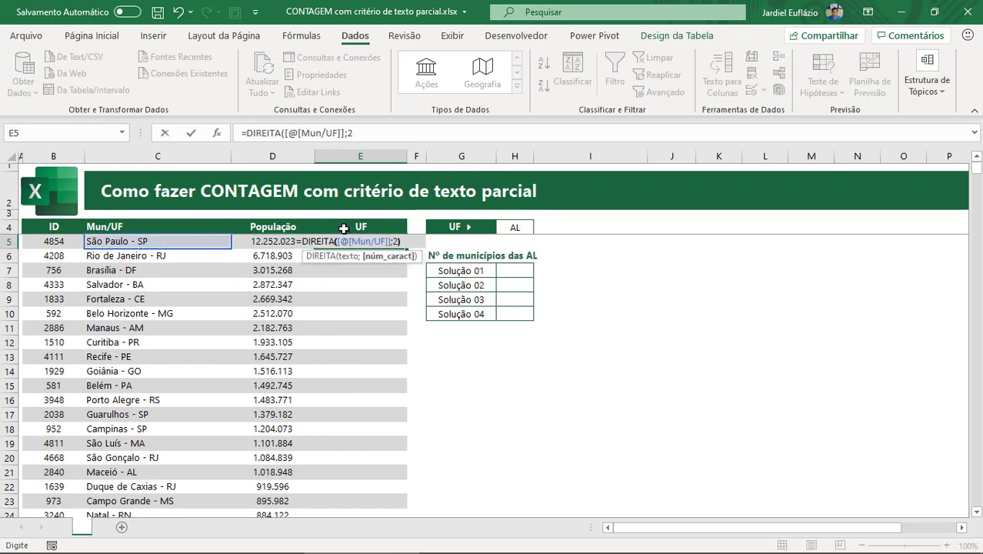
{"action": "key", "text": "Return"}
- Copy the UF column and paste it as values into column J
{"action": "key", "text": "ctrl+space"}
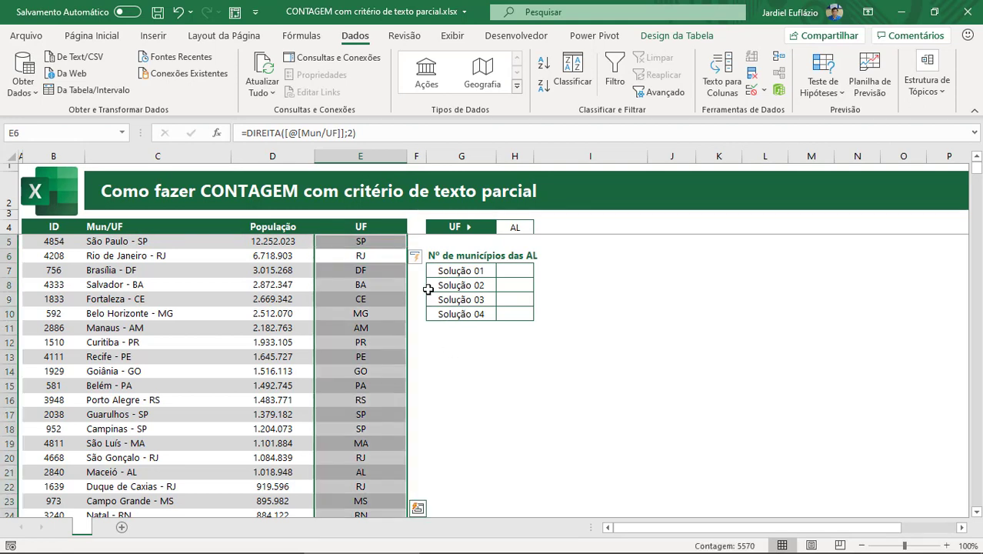
{"action": "key", "text": "ctrl+c"}
{"action": "right_click", "coordinate": [665, 254]}
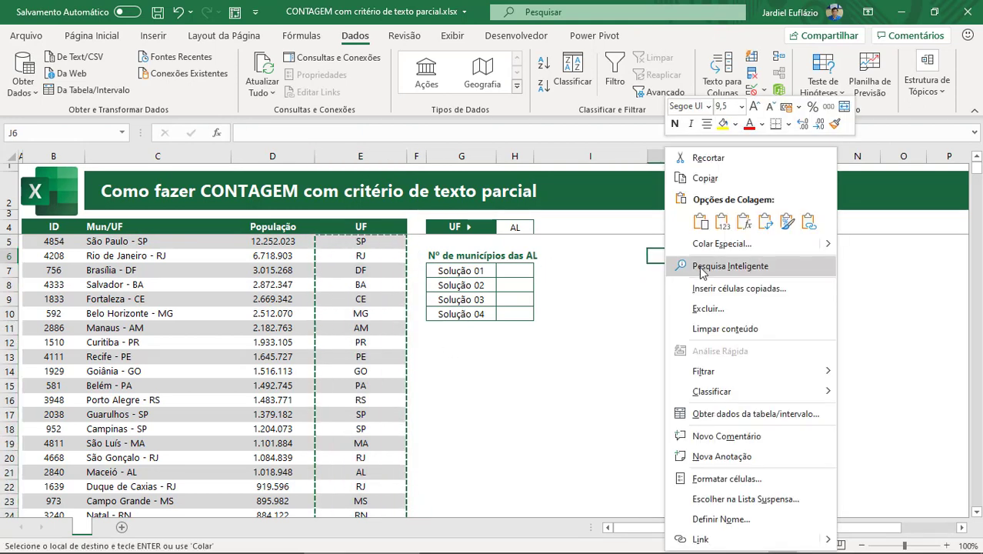
{"action": "left_click", "coordinate": [724, 228]}
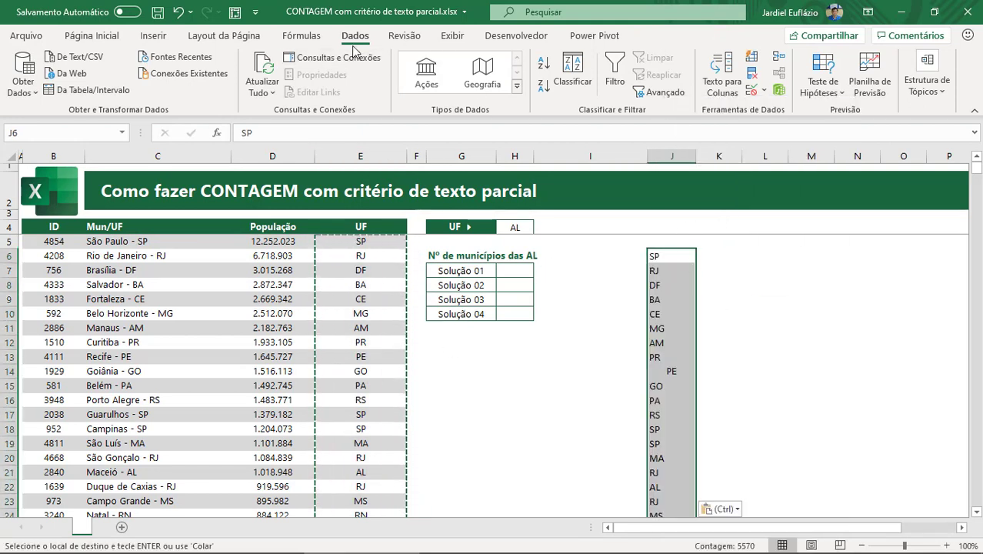
- Remove duplicates from column J only, using the current selection
{"action": "left_click", "coordinate": [752, 73]}
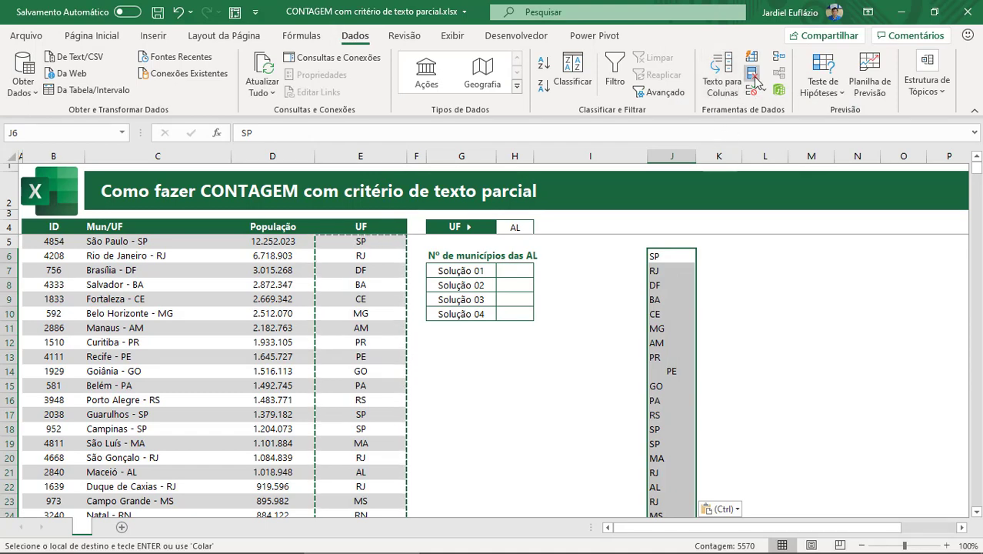
{"action": "left_click_drag", "start_coordinate": [542, 260], "coordinate": [389, 241]}
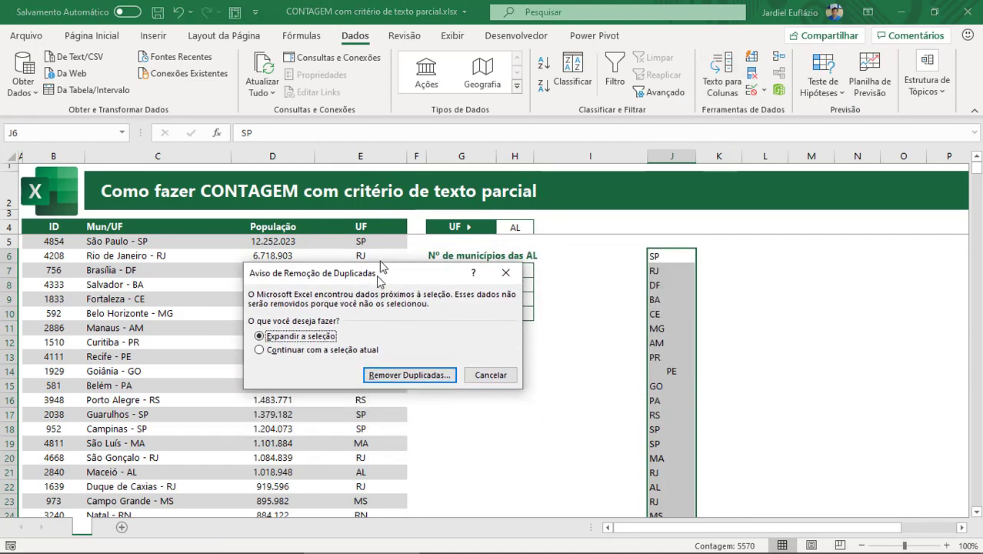
{"action": "left_click", "coordinate": [268, 310]}
{"action": "left_click", "coordinate": [415, 336]}
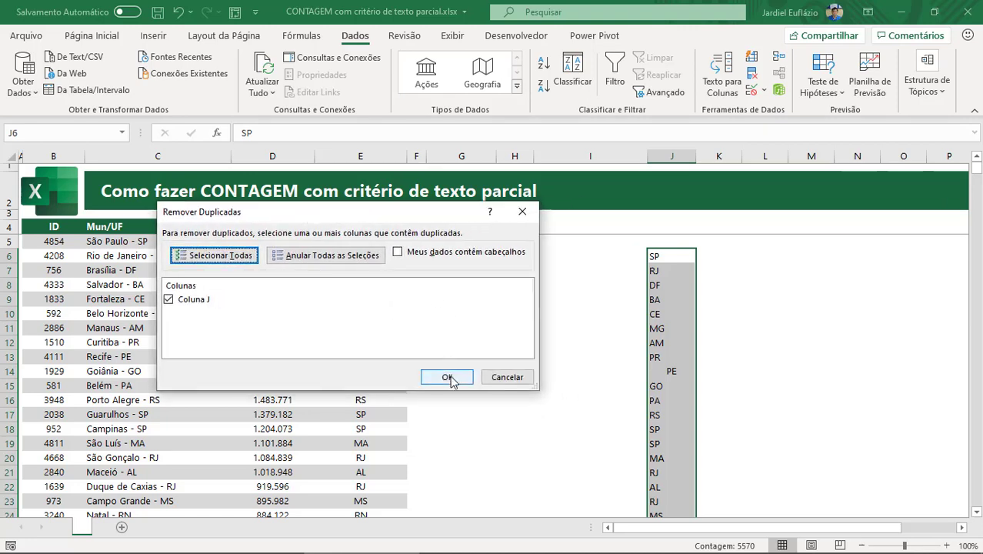
{"action": "left_click", "coordinate": [451, 376]}
{"action": "left_click", "coordinate": [497, 325]}
- Select the list of 27 unique UF codes in column J, starting from SP
{"action": "scroll", "coordinate": [680, 343], "scroll_direction": "down", "scroll_amount": 2}
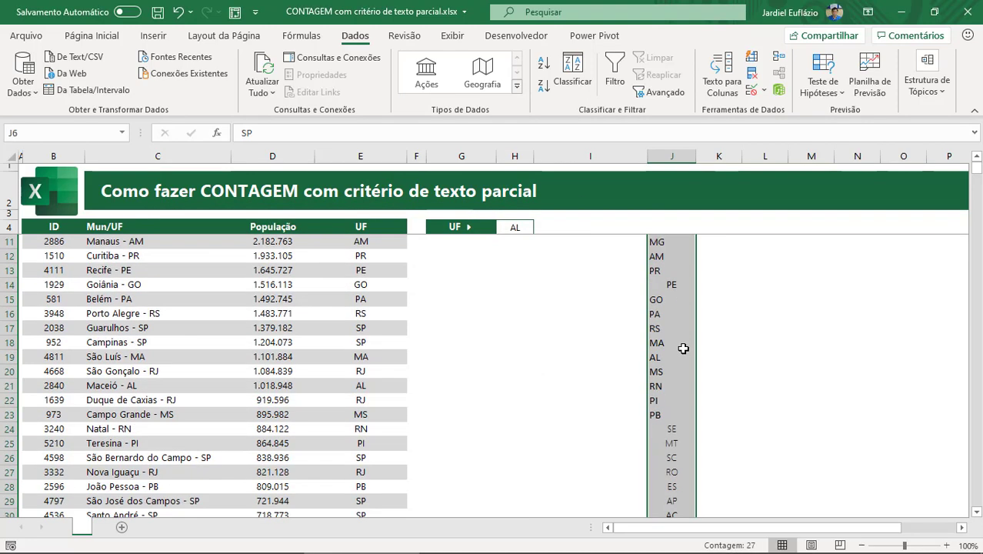
{"action": "scroll", "coordinate": [680, 344], "scroll_direction": "down", "scroll_amount": 3}
{"action": "scroll", "coordinate": [680, 344], "scroll_direction": "up", "scroll_amount": 2}
{"action": "scroll", "coordinate": [680, 343], "scroll_direction": "up", "scroll_amount": 2}
{"action": "scroll", "coordinate": [667, 315], "scroll_direction": "up", "scroll_amount": 1}
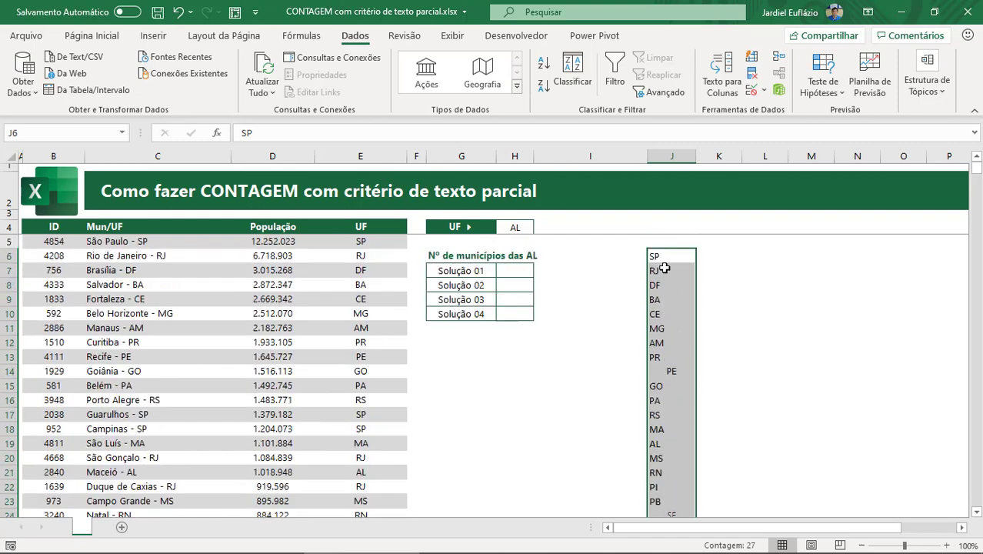
{"action": "left_click", "coordinate": [664, 262]}
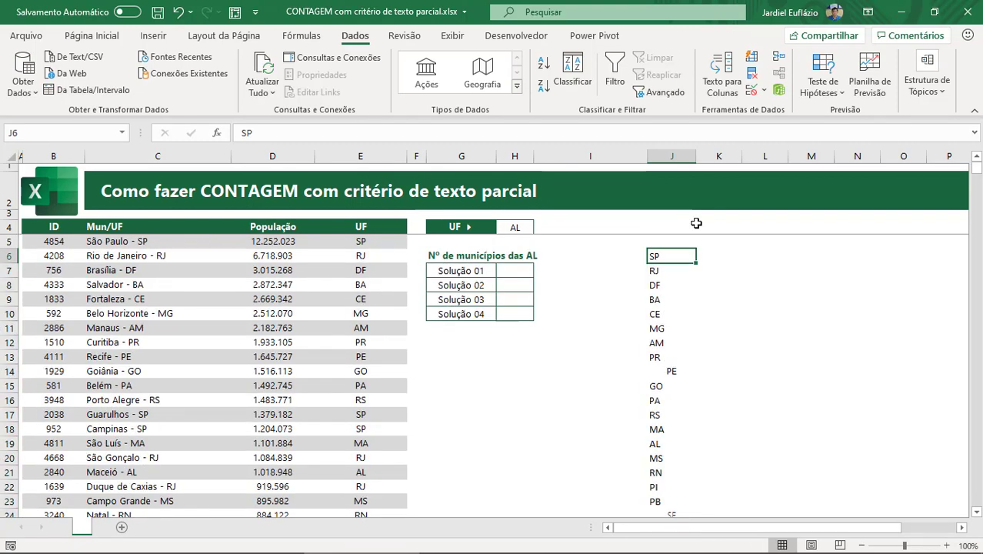
{"action": "key", "text": "ctrl+shift+Down"}
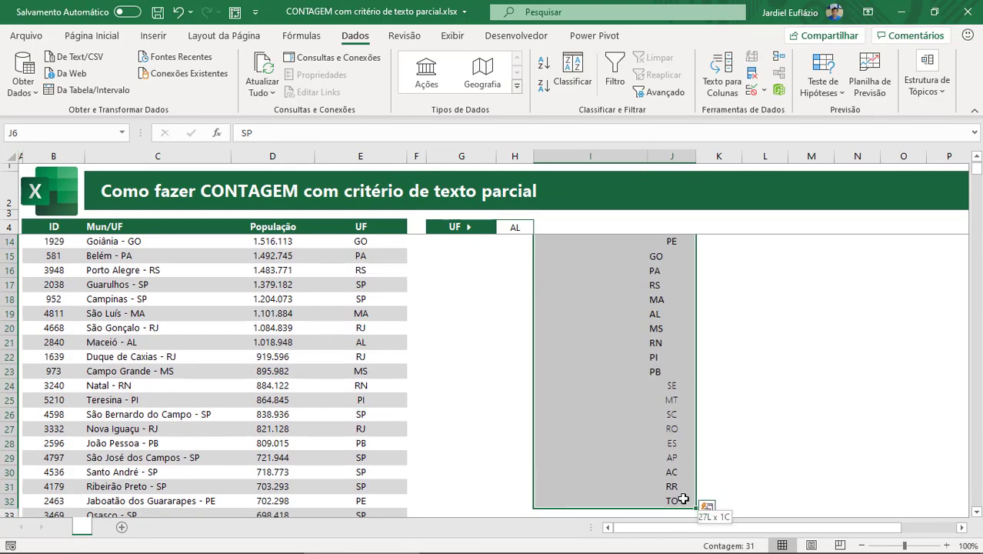
{"action": "key", "text": "shift+Right"}
{"action": "scroll", "coordinate": [502, 127], "scroll_direction": "up", "scroll_amount": 2}
{"action": "scroll", "coordinate": [501, 127], "scroll_direction": "up", "scroll_amount": 2}
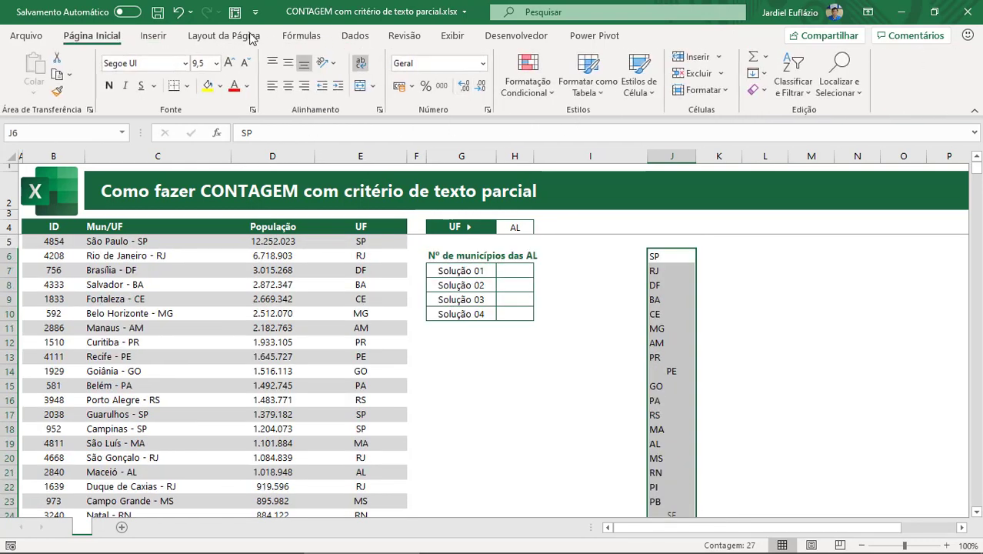
- Sort the UF list in column J A to Z, using only the current selection
{"action": "left_click", "coordinate": [355, 35]}
{"action": "left_click", "coordinate": [557, 68]}
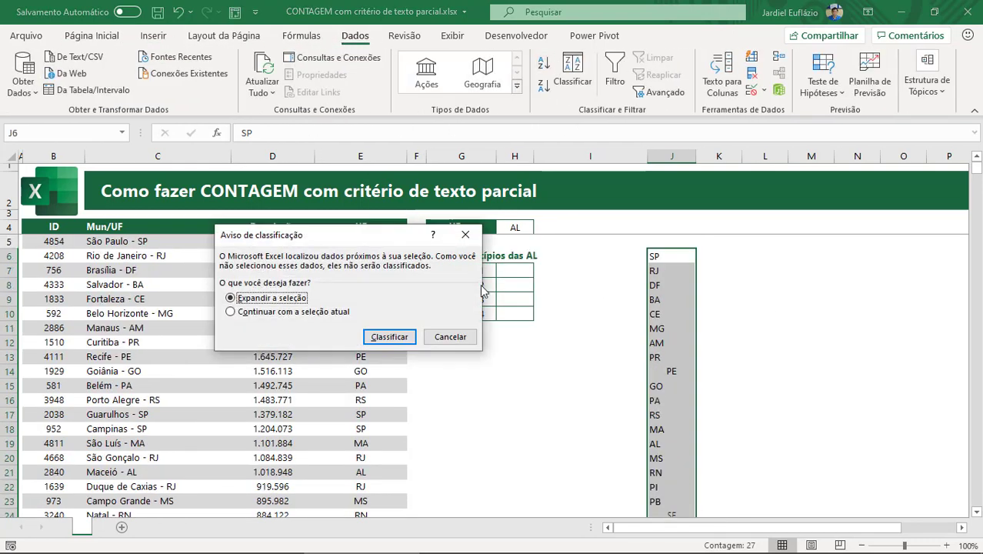
{"action": "key", "text": "Down"}
{"action": "left_click", "coordinate": [368, 341]}
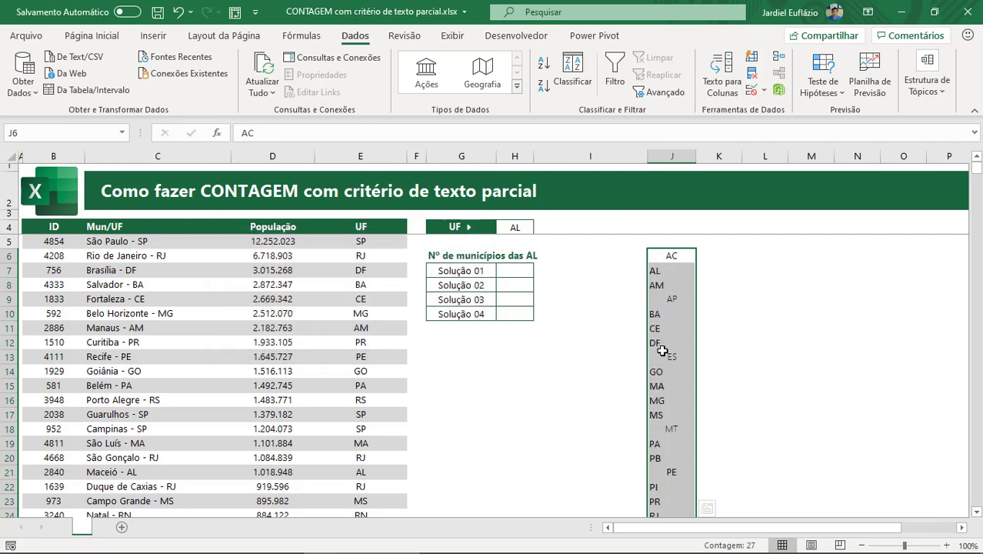
- Preview =J6:J32 in L9 as an array with F9, then cancel the formula
{"action": "left_click", "coordinate": [91, 36]}
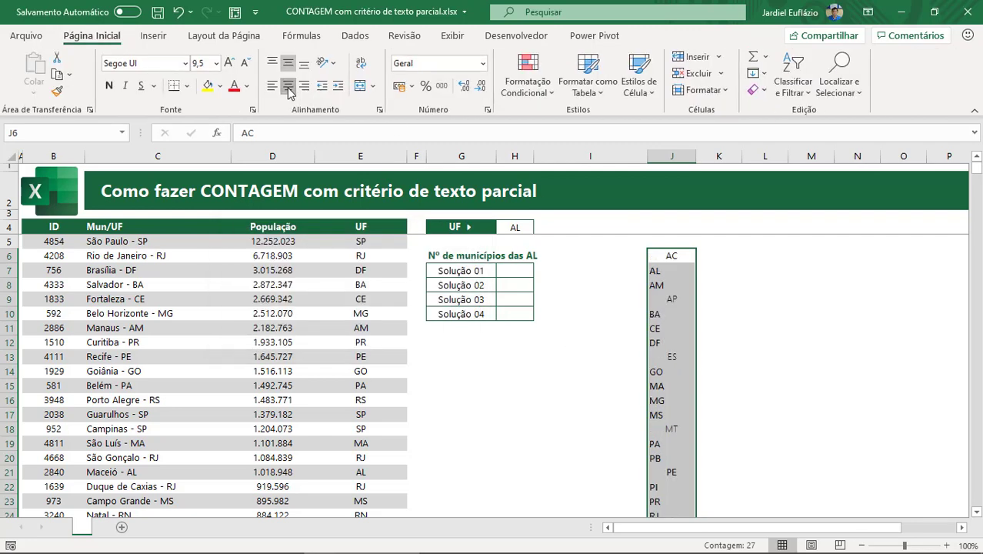
{"action": "scroll", "coordinate": [733, 364], "scroll_direction": "down", "scroll_amount": 2}
{"action": "scroll", "coordinate": [733, 365], "scroll_direction": "down", "scroll_amount": 2}
{"action": "scroll", "coordinate": [754, 346], "scroll_direction": "up", "scroll_amount": 4}
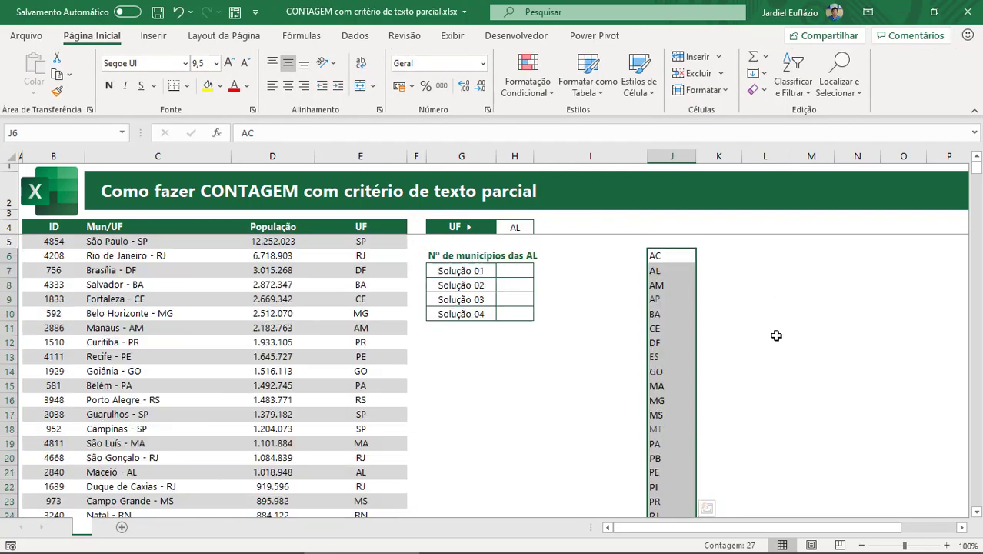
{"action": "left_click", "coordinate": [775, 298]}
{"action": "type", "text": "="}
{"action": "left_click", "coordinate": [660, 256]}
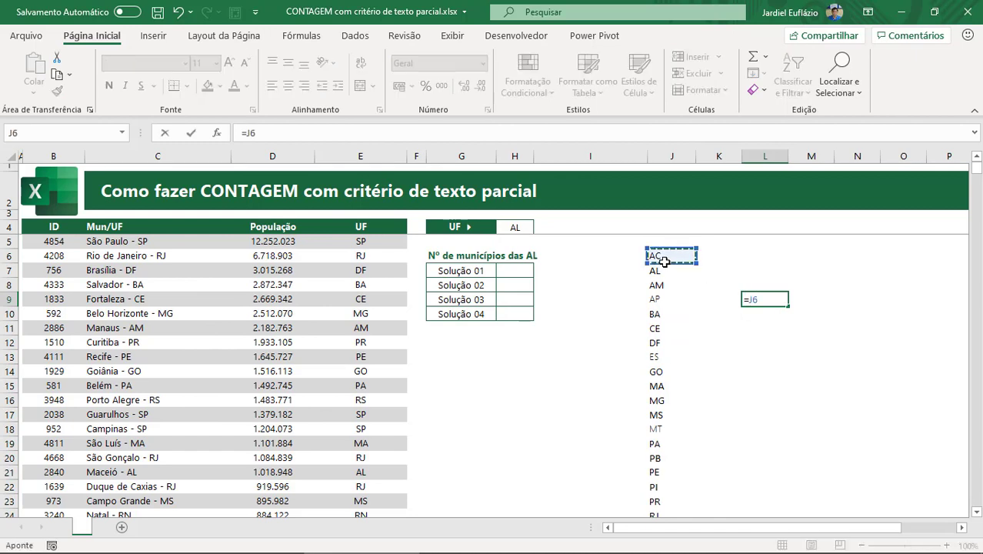
{"action": "key", "text": "ctrl+shift+Down"}
{"action": "scroll", "coordinate": [677, 308], "scroll_direction": "up", "scroll_amount": 3}
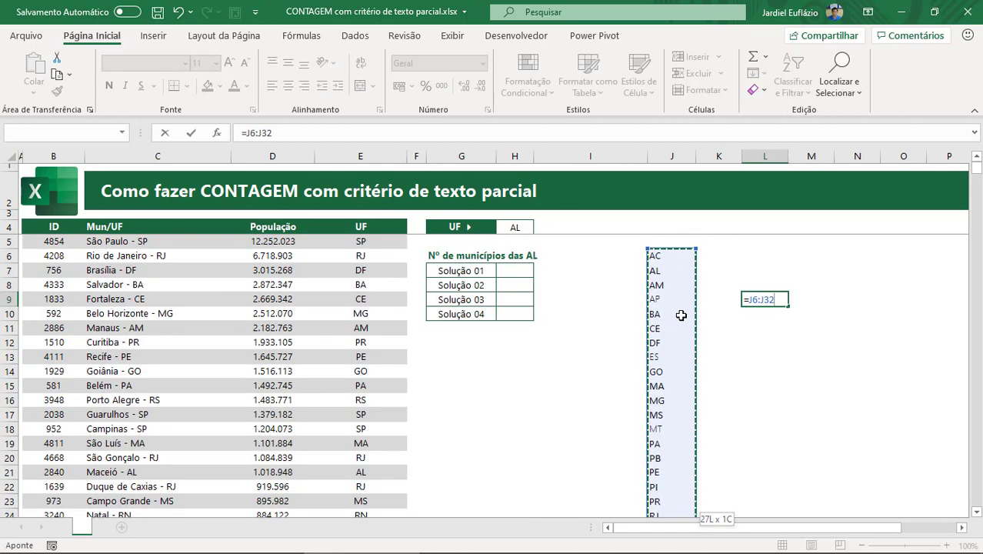
{"action": "key", "text": "F9"}
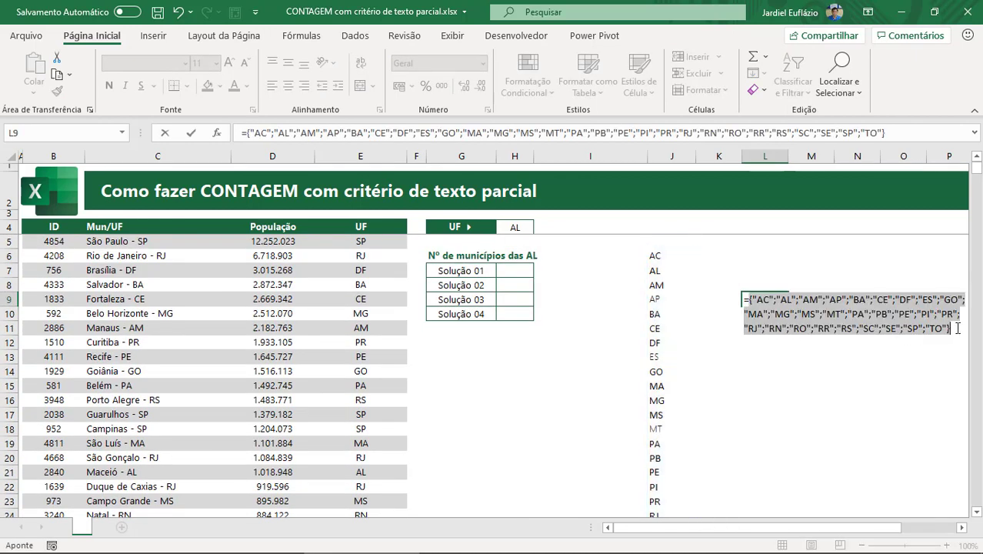
{"action": "left_click", "coordinate": [957, 329]}
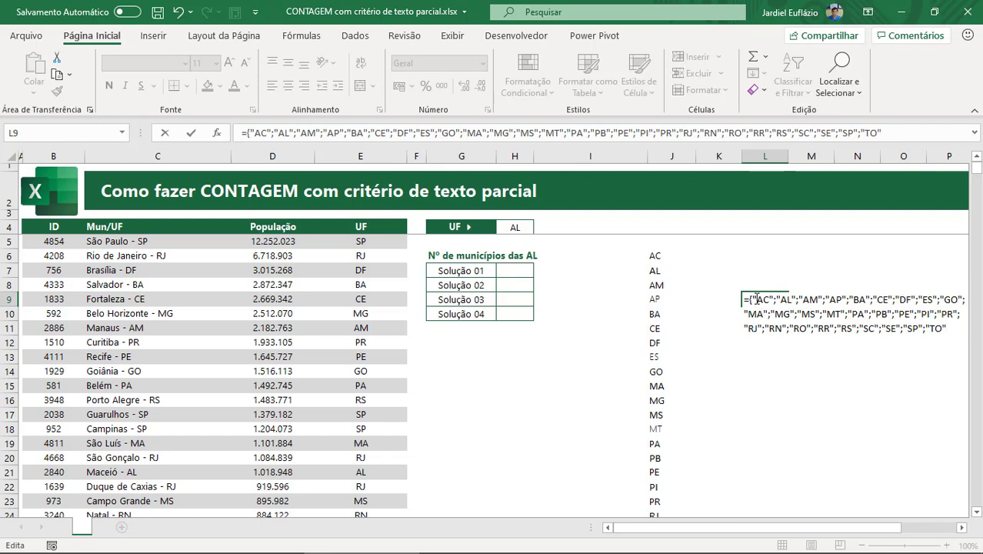
{"action": "key", "text": "Escape"}
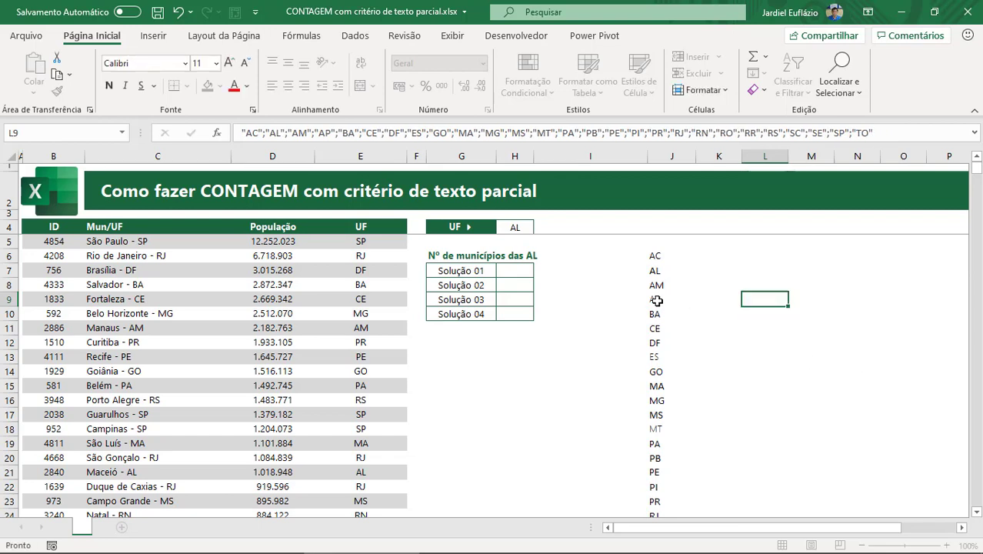
- Clear the entire column J of UF codes
{"action": "left_click", "coordinate": [659, 257]}
{"action": "key", "text": "ctrl+shift+Down"}
{"action": "key", "text": "ctrl+space"}
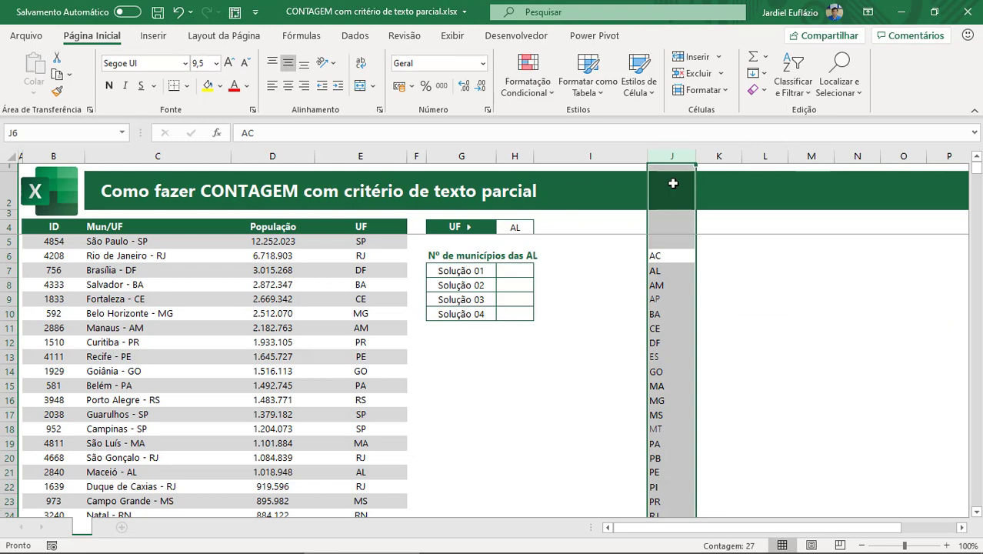
{"action": "key", "text": "Delete"}
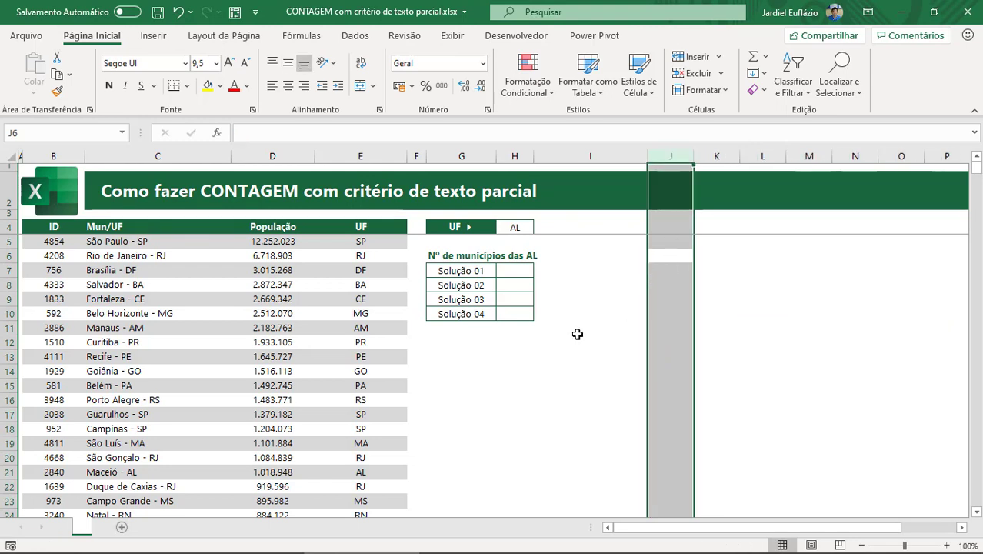
{"action": "left_click", "coordinate": [536, 369]}
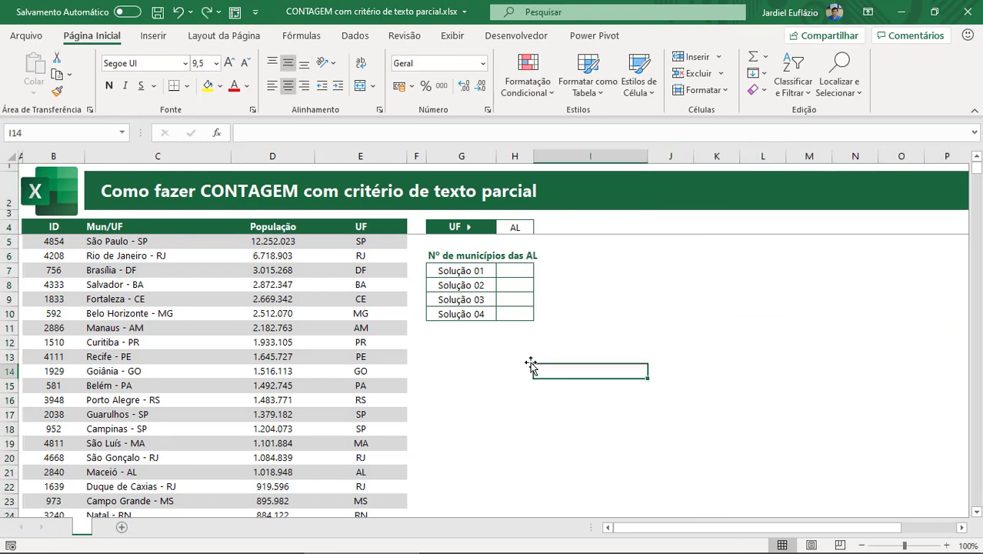
- Enter =CONT.SE(dCIDADES[Mun/UF];"*"&H4) in H7 so it returns 102 for AL
{"action": "left_click", "coordinate": [517, 274]}
{"action": "type", "text": "="}
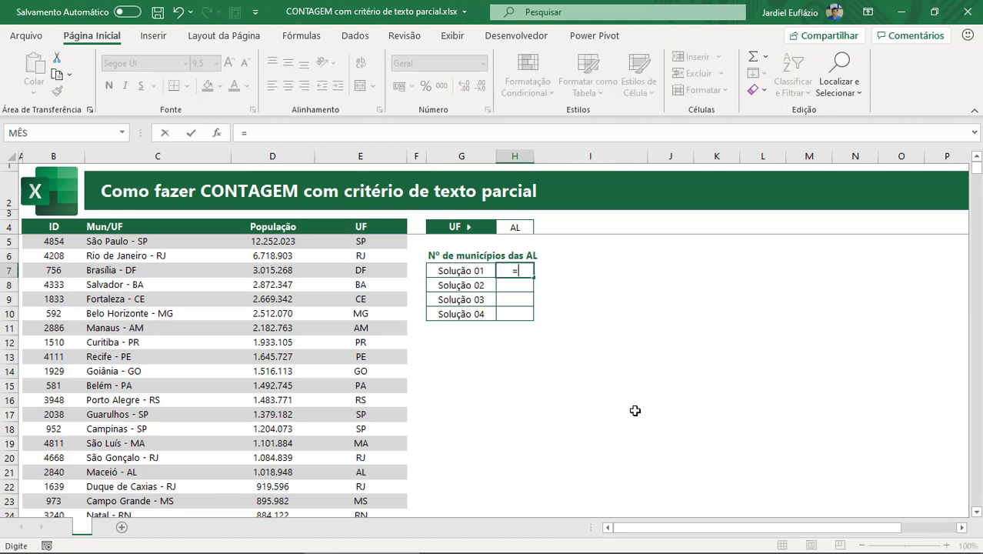
{"action": "type", "text": "CONT.SE("}
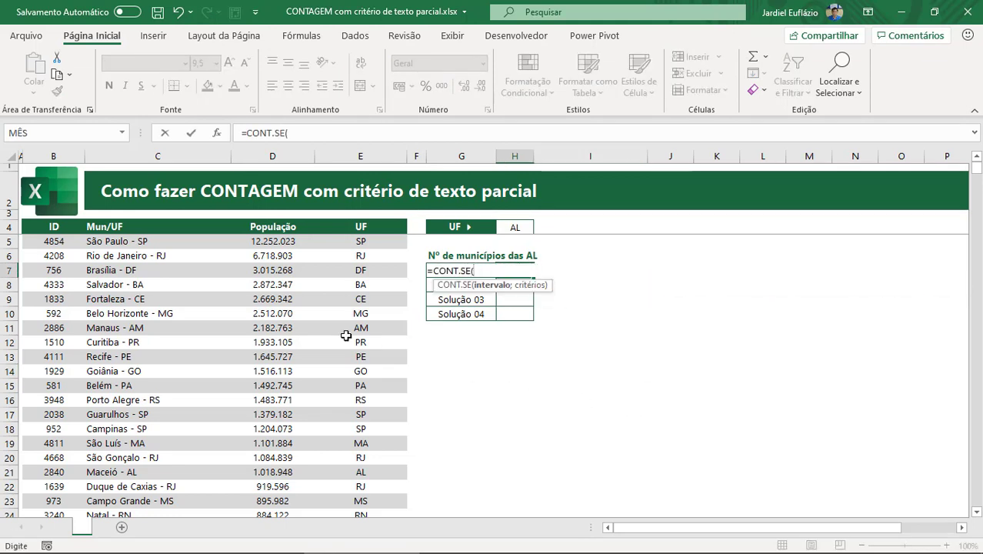
{"action": "left_click", "coordinate": [145, 316]}
{"action": "key", "text": "ctrl+space"}
{"action": "type", "text": ";"}
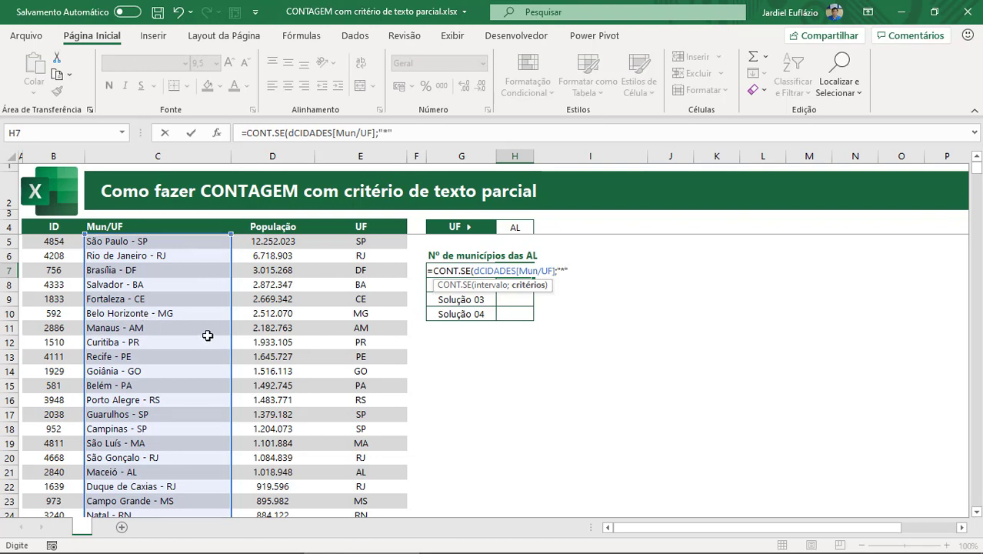
{"action": "left_click", "coordinate": [523, 227]}
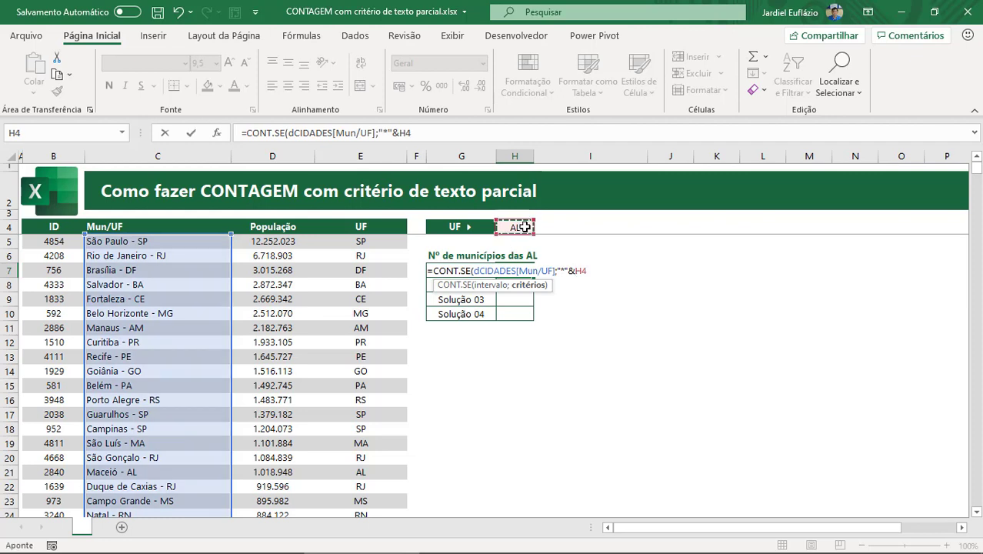
{"action": "type", "text": ")"}
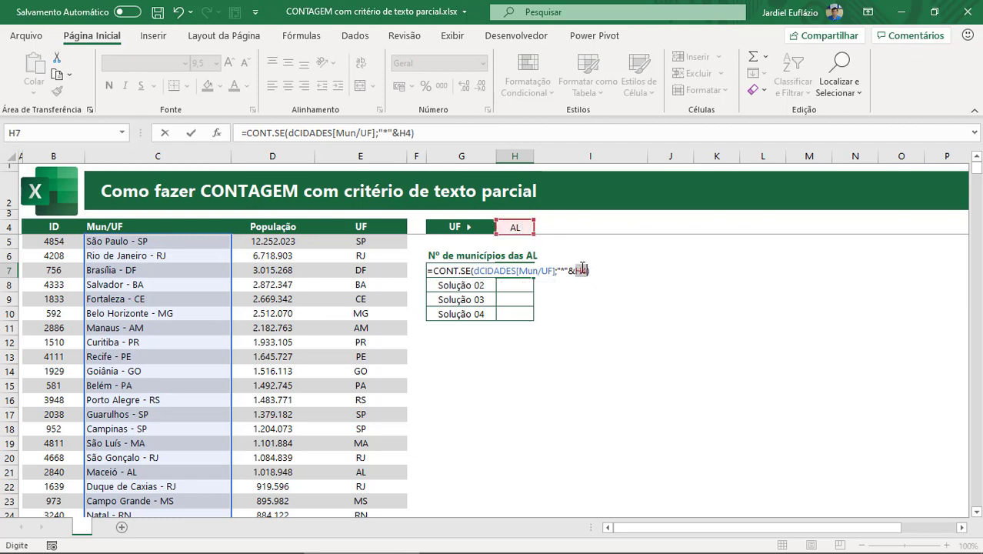
{"action": "left_click", "coordinate": [583, 269]}
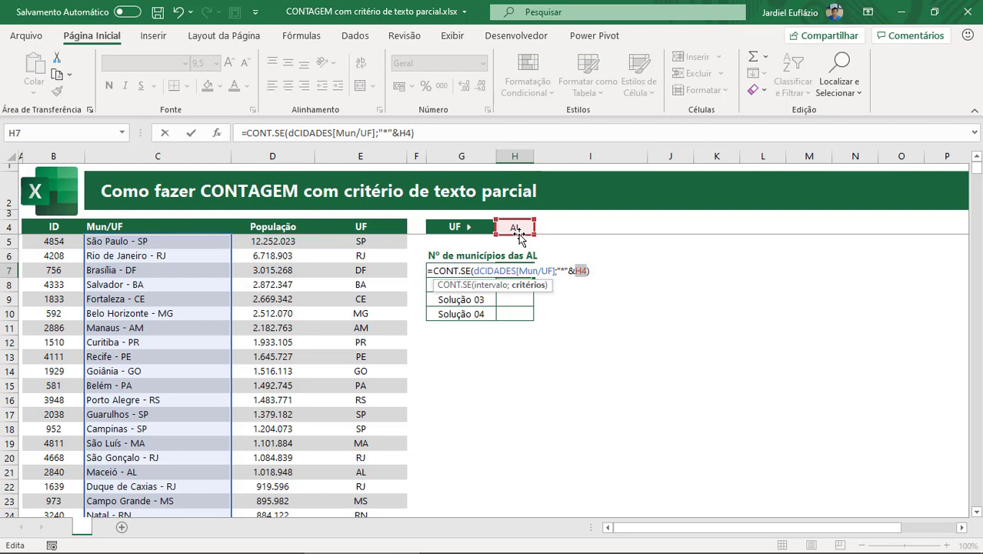
{"action": "key", "text": "Return"}
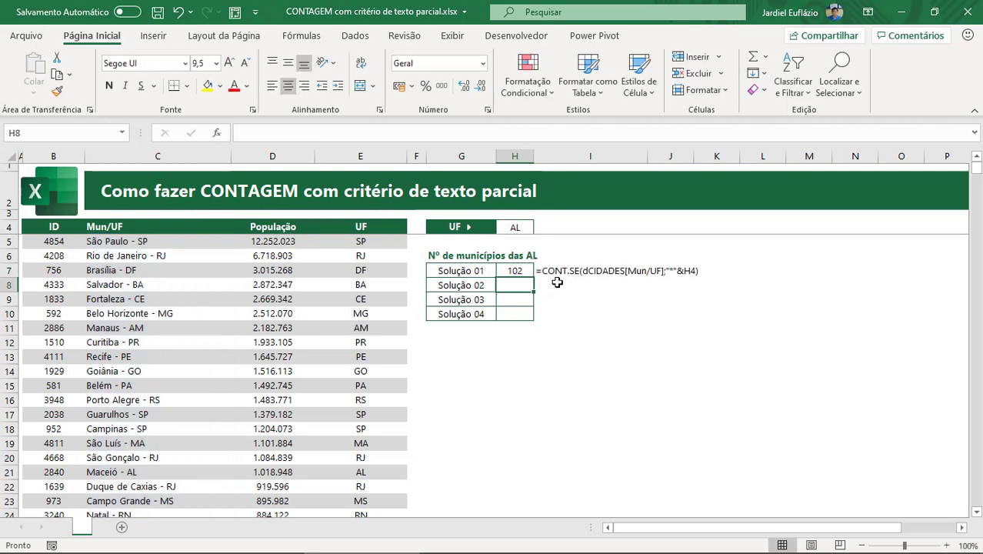
{"action": "left_click", "coordinate": [516, 272]}
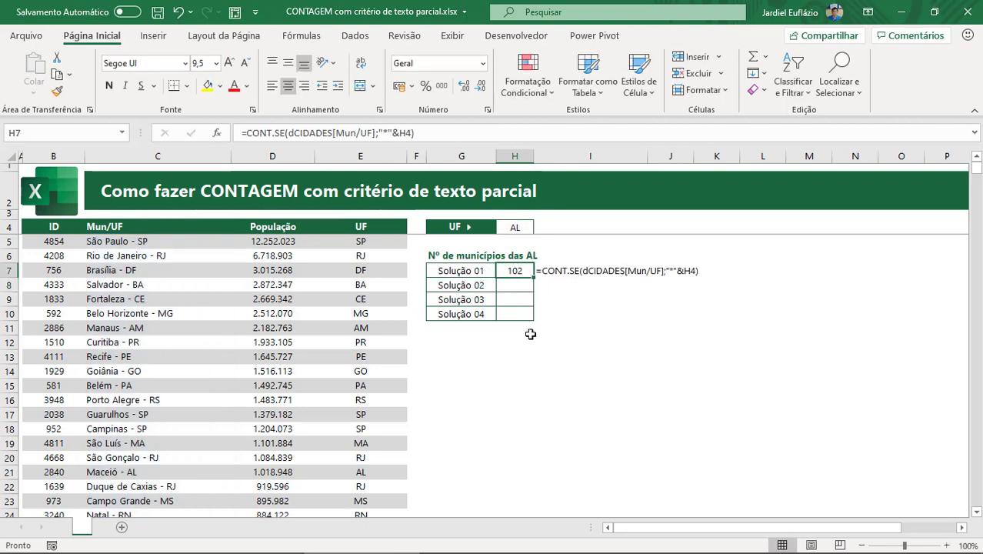
{"action": "left_click", "coordinate": [487, 368]}
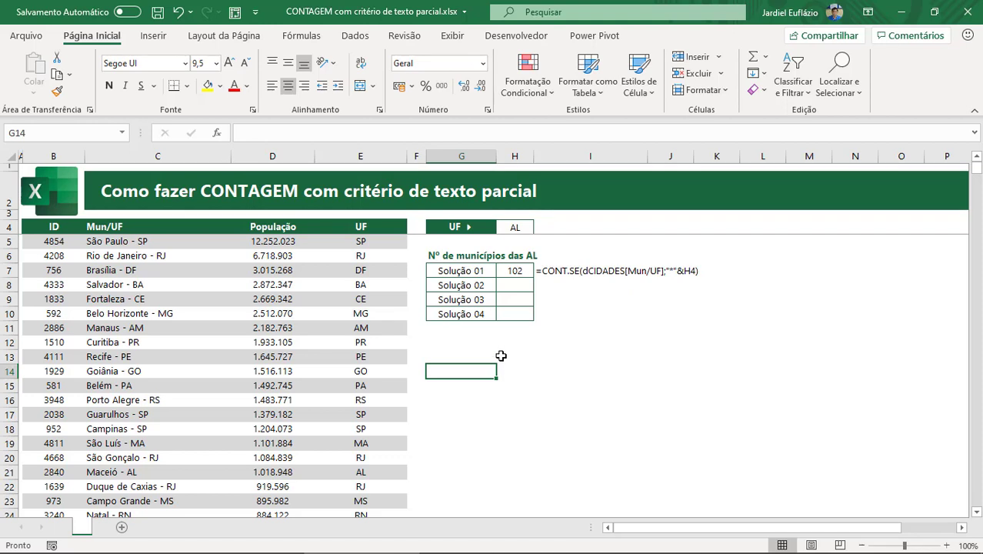
{"action": "left_click", "coordinate": [485, 359]}
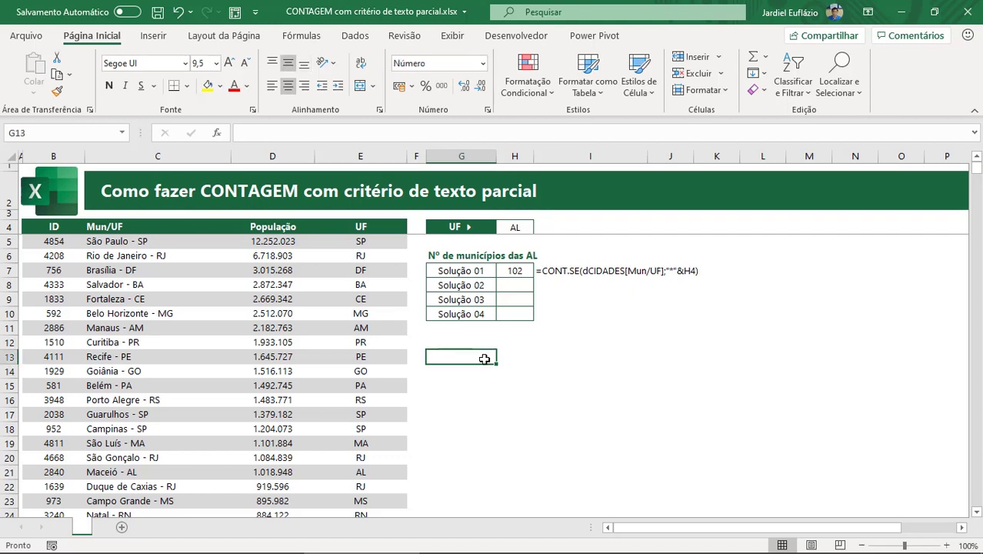
{"action": "left_click", "coordinate": [366, 284]}
{"action": "key", "text": "ctrl+space"}
{"action": "key", "text": "ctrl+space"}
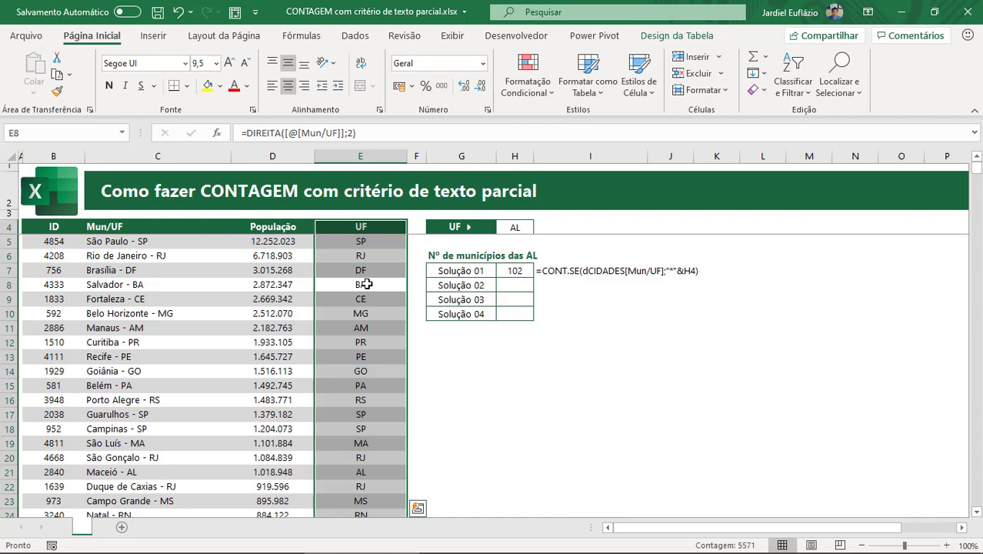
{"action": "left_click", "coordinate": [482, 355]}
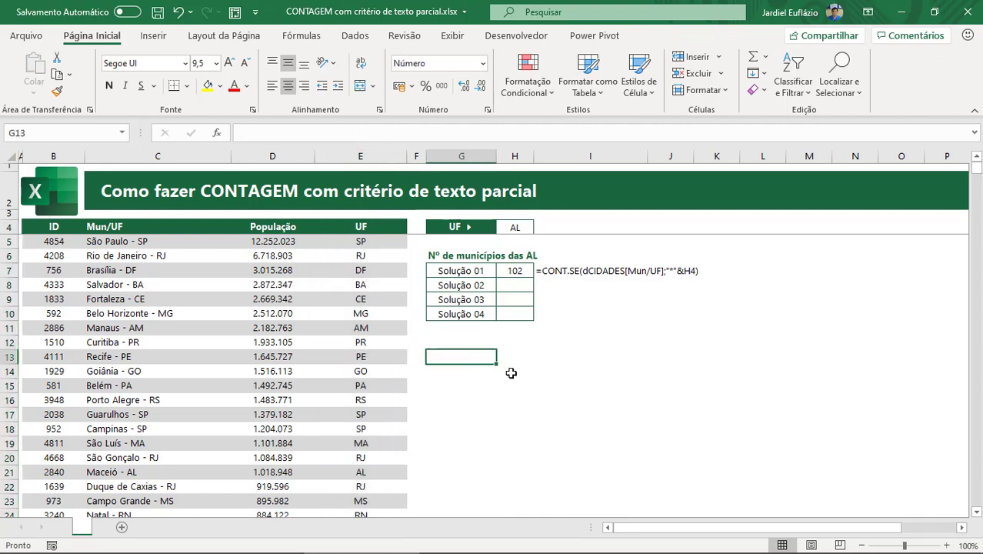
{"action": "type", "text": "=CON"}
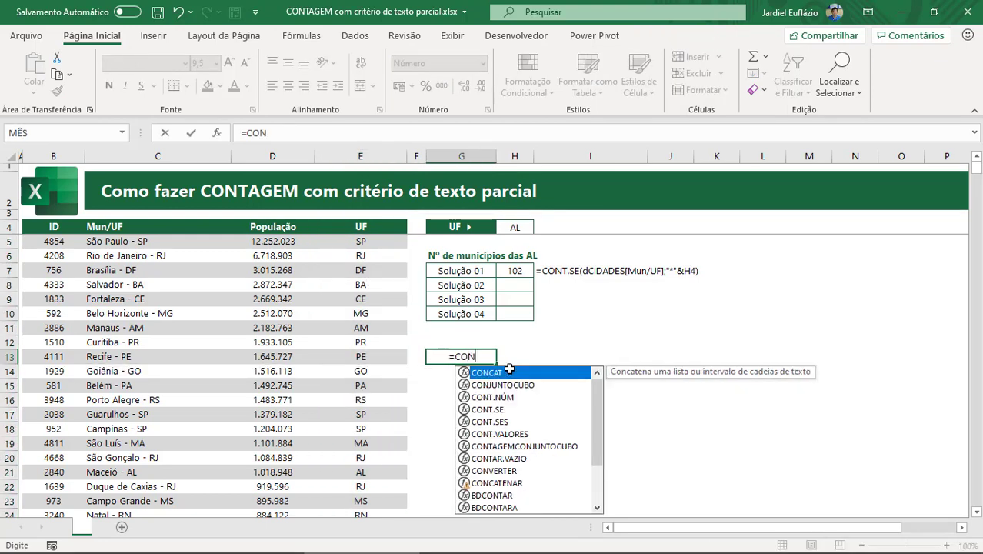
{"action": "type", "text": "T.SE("}
{"action": "left_click", "coordinate": [376, 372]}
{"action": "key", "text": "ctrl+space"}
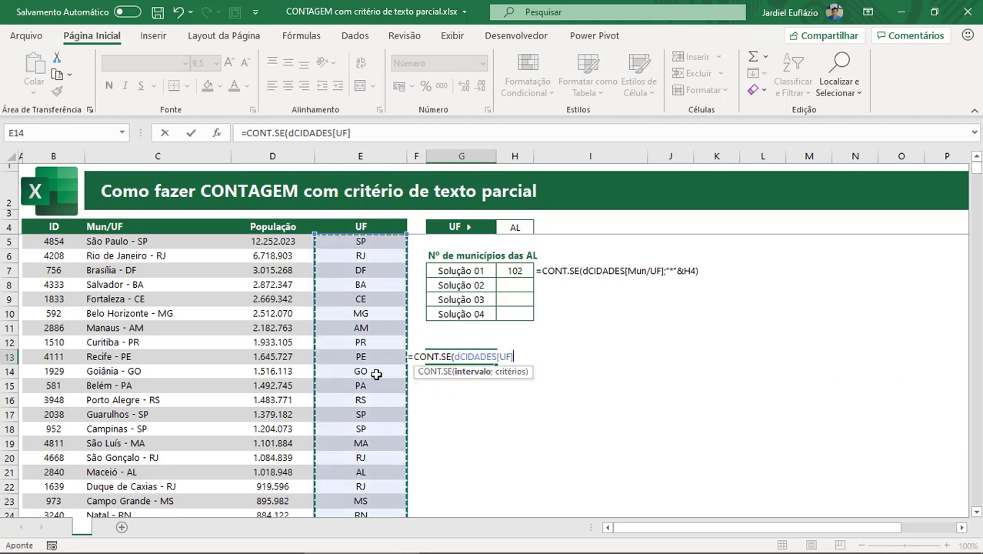
{"action": "type", "text": ";"}
{"action": "left_click", "coordinate": [517, 225]}
{"action": "key", "text": "Return"}
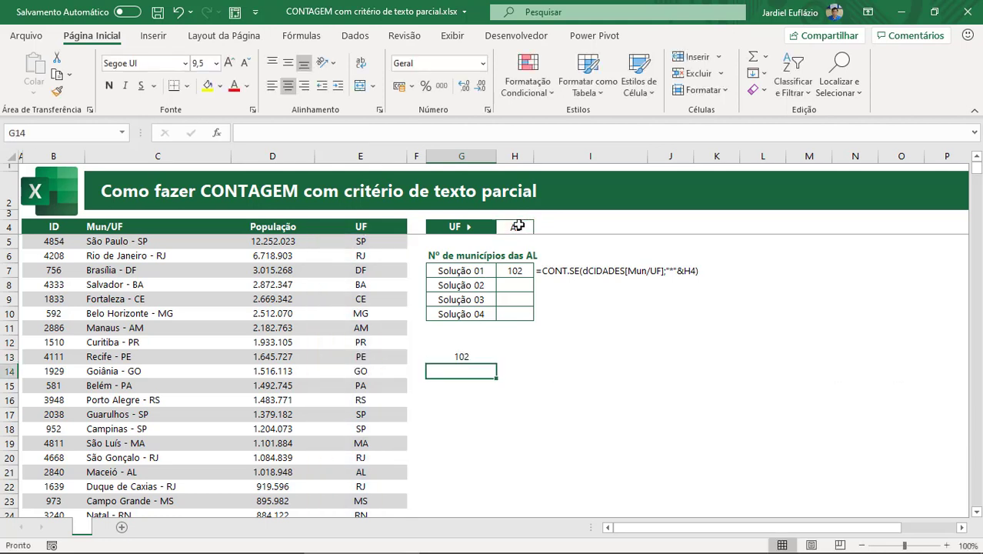
{"action": "left_click", "coordinate": [464, 357]}
{"action": "key", "text": "Delete"}
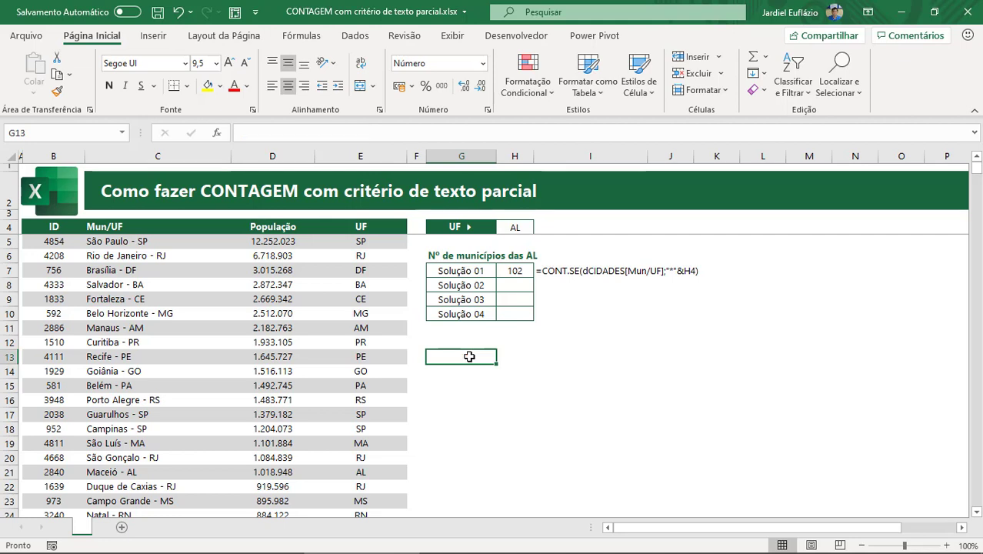
{"action": "left_click", "coordinate": [385, 272]}
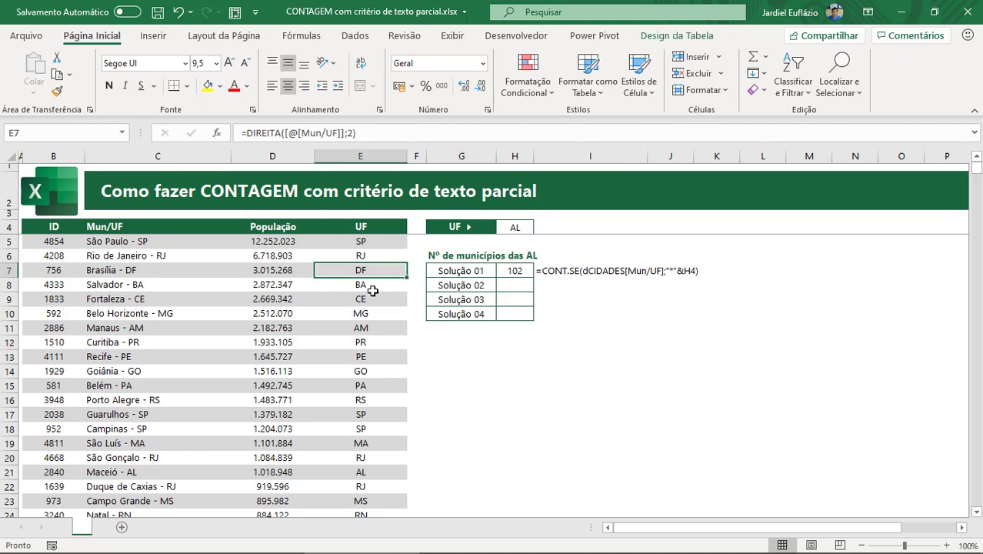
{"action": "left_click", "coordinate": [191, 267]}
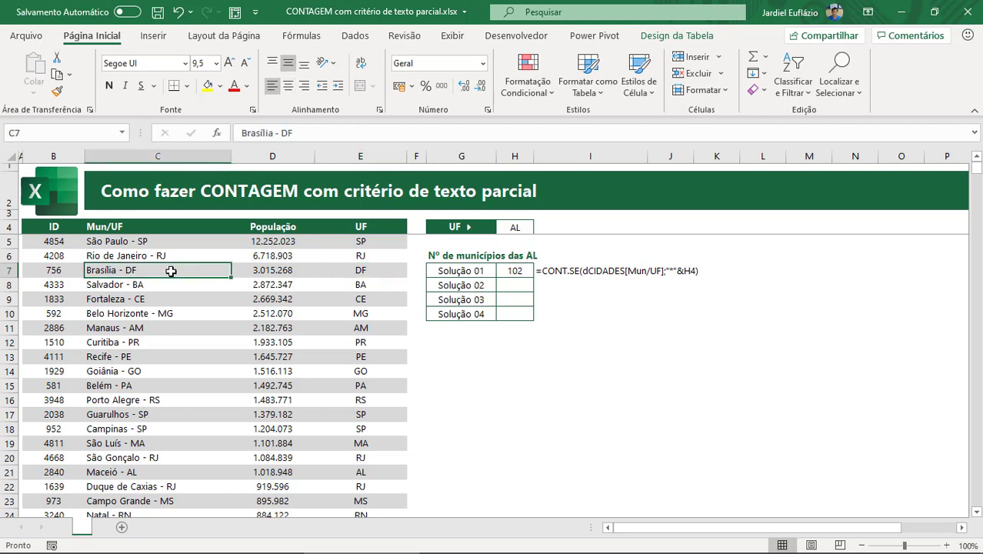
{"action": "key", "text": "ctrl+space"}
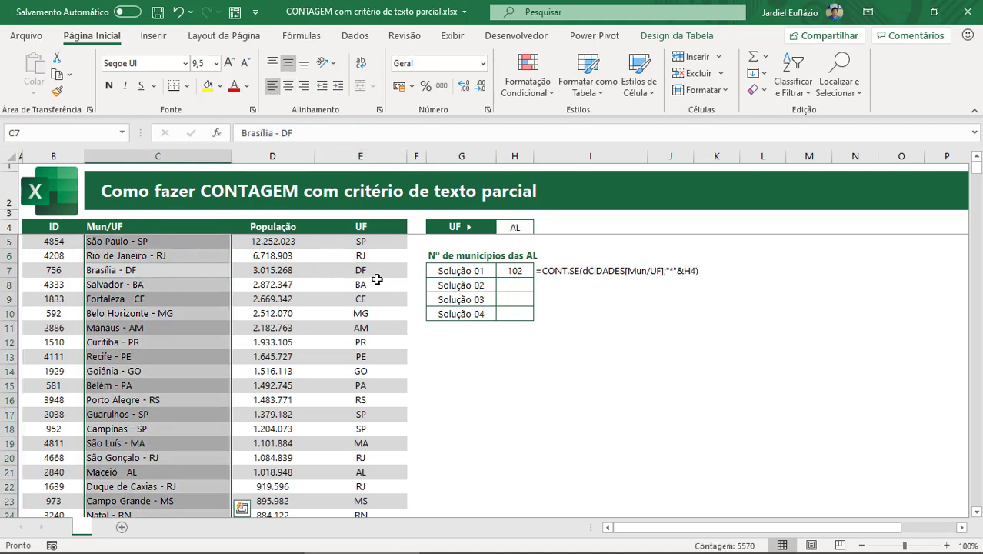
{"action": "left_click", "coordinate": [515, 285]}
{"action": "key", "text": "ctrl+shift+Down"}
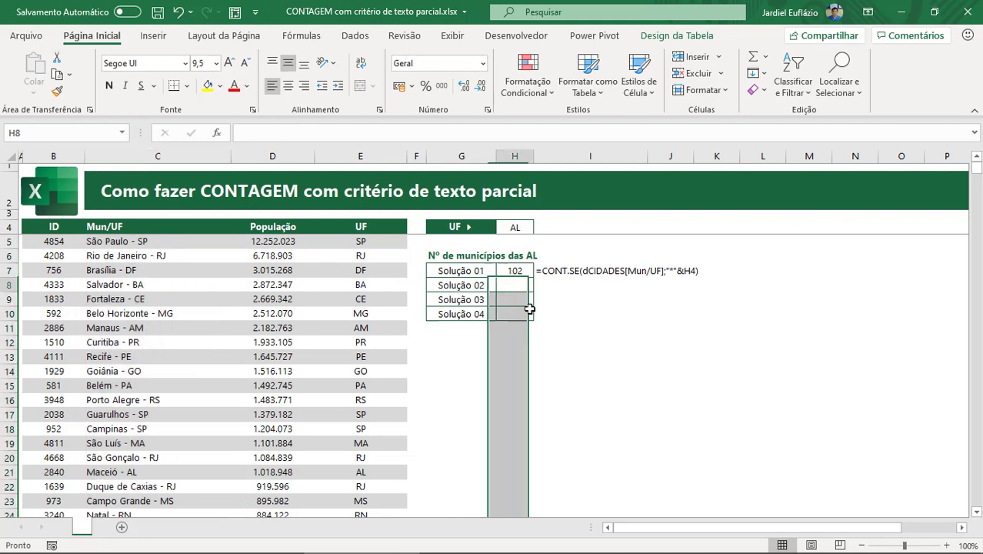
{"action": "key", "text": "shift+BackSpace"}
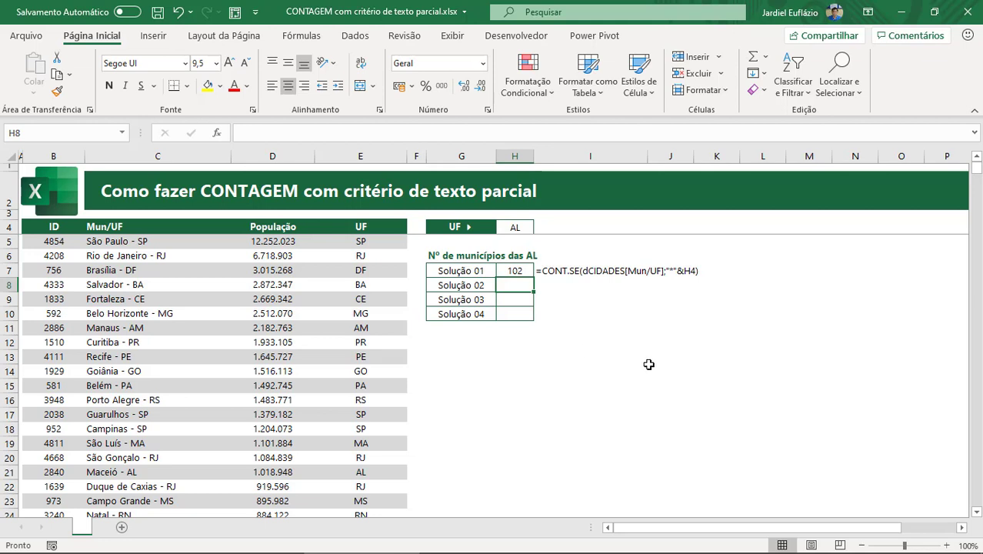
- Enter =DIREITA(dCIDADES[Mun/UF];2) in H8
{"action": "type", "text": "=DIRE"}
{"action": "key", "text": "Tab"}
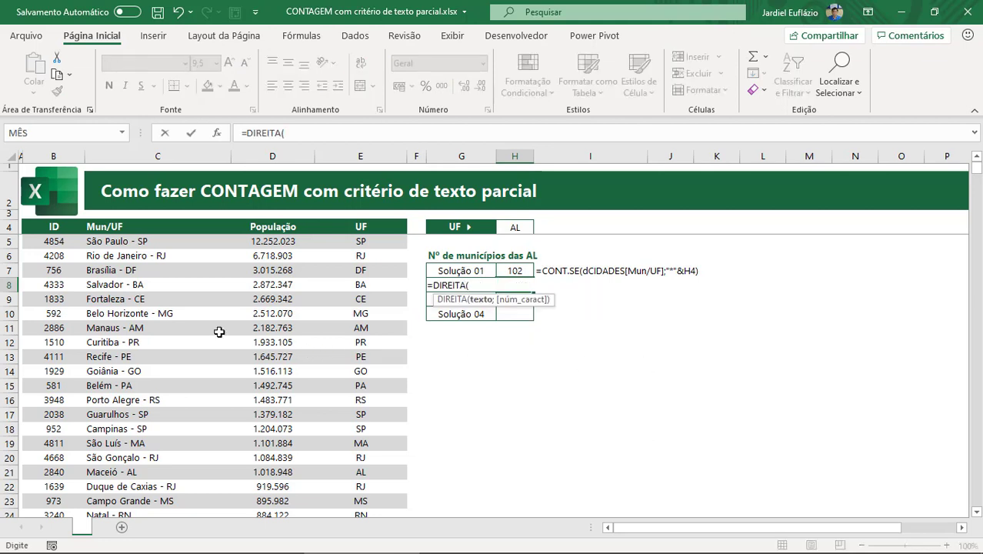
{"action": "left_click", "coordinate": [151, 331]}
{"action": "key", "text": "ctrl+space"}
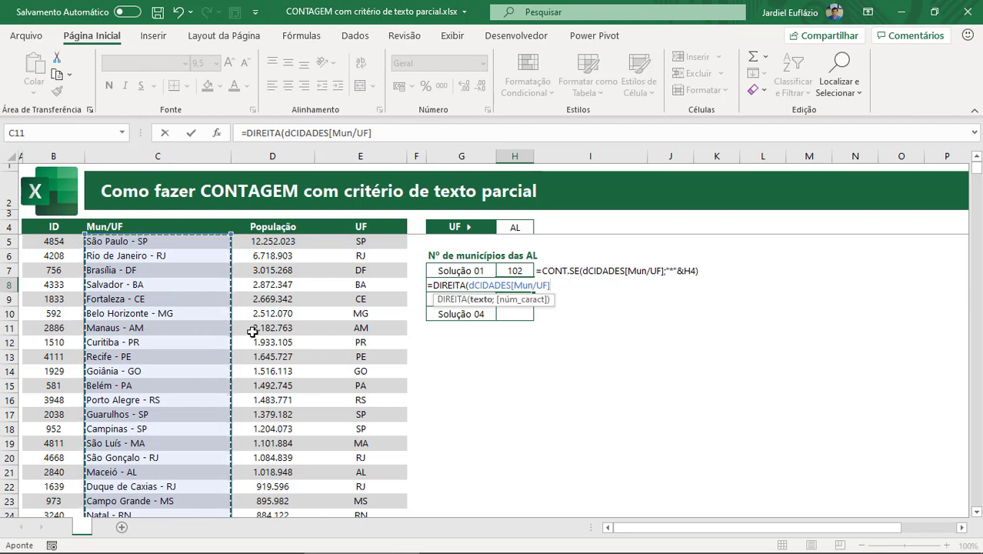
{"action": "type", "text": ";2)"}
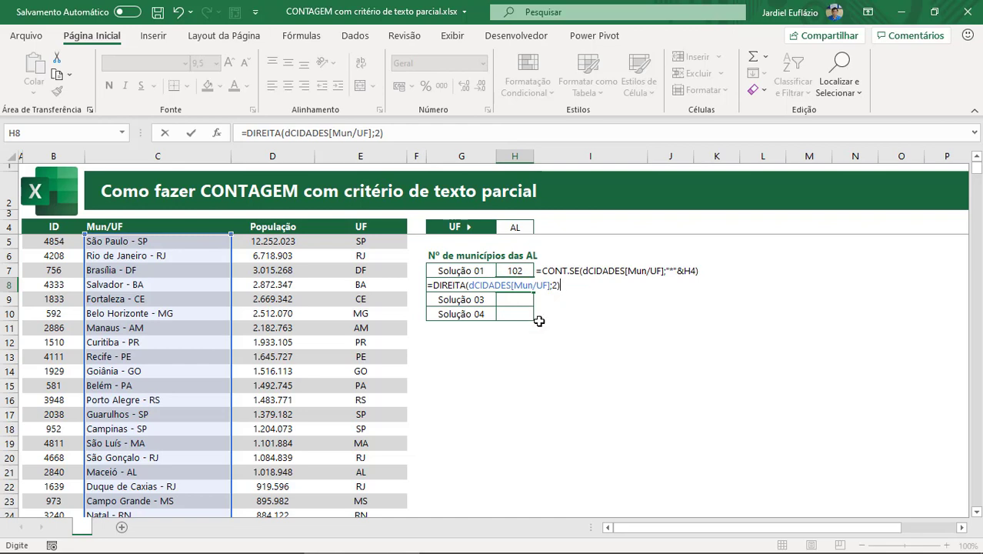
- Preview the two-letter codes with F9 in an enlarged formula bar, then undo the preview
{"action": "key", "text": "F9"}
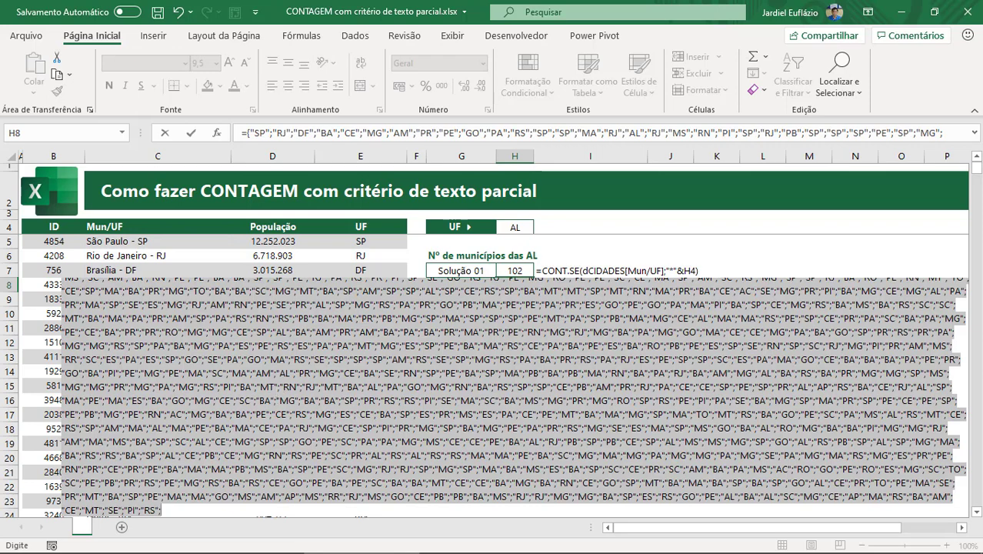
{"action": "left_click", "coordinate": [415, 379]}
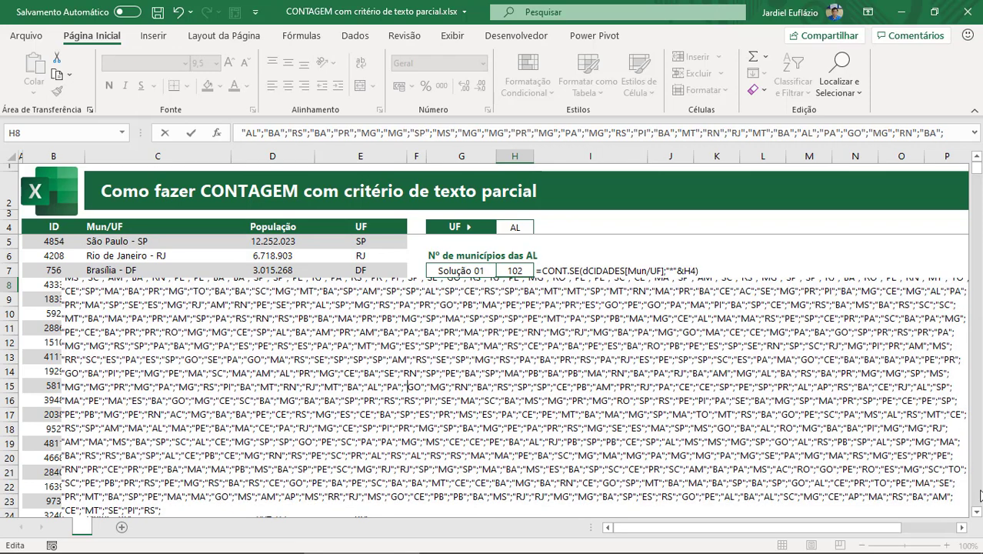
{"action": "left_click_drag", "start_coordinate": [539, 143], "coordinate": [490, 439]}
{"action": "mouse_move", "coordinate": [974, 279]}
{"action": "left_mouse_down"}
{"action": "mouse_move", "coordinate": [974, 363]}
{"action": "mouse_move", "coordinate": [977, 320]}
{"action": "mouse_move", "coordinate": [980, 347]}
{"action": "left_mouse_up"}
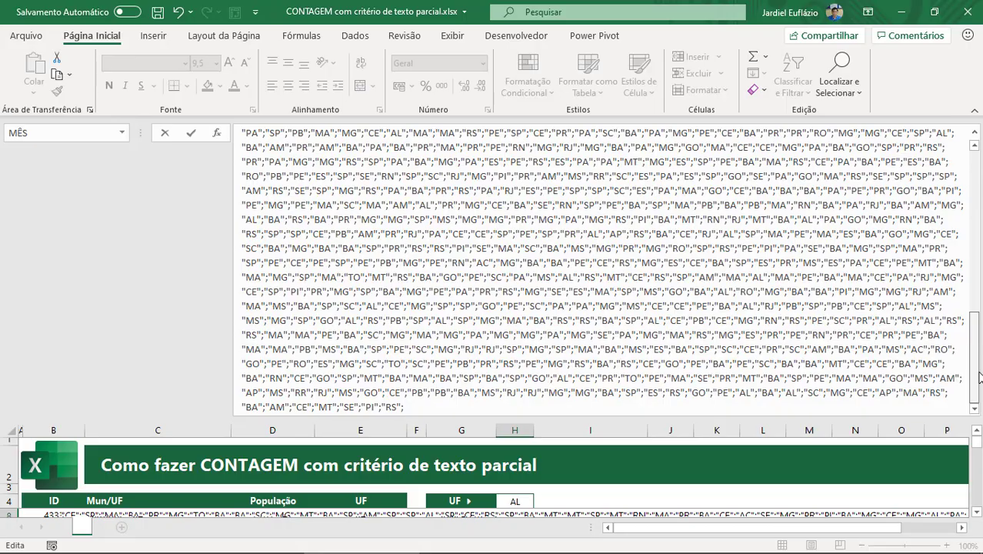
{"action": "mouse_move", "coordinate": [980, 377]}
{"action": "left_mouse_down"}
{"action": "mouse_move", "coordinate": [979, 181]}
{"action": "mouse_move", "coordinate": [964, 383]}
{"action": "left_mouse_up"}
{"action": "mouse_move", "coordinate": [964, 383]}
{"action": "left_mouse_down"}
{"action": "mouse_move", "coordinate": [980, 178]}
{"action": "mouse_move", "coordinate": [974, 285]}
{"action": "left_mouse_up"}
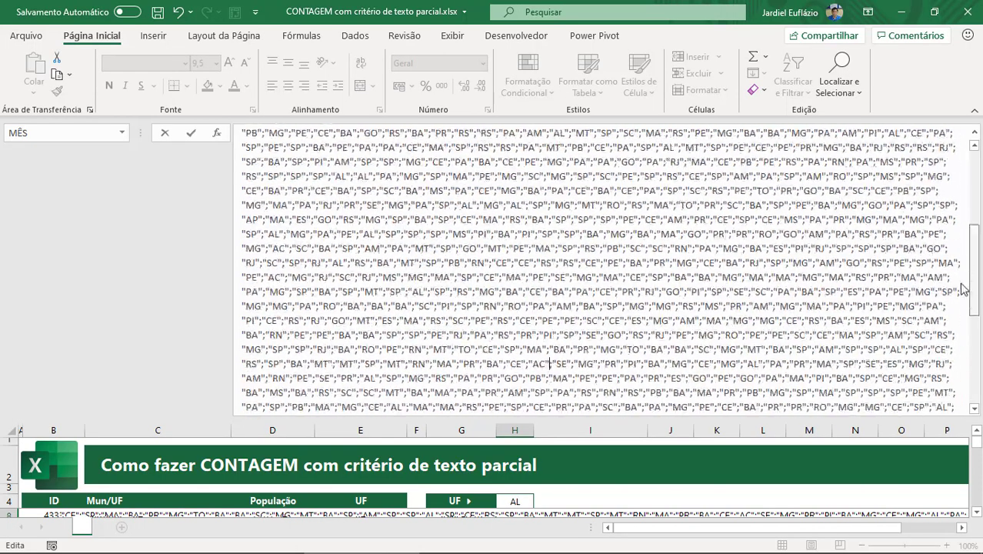
{"action": "key", "text": "ctrl+z"}
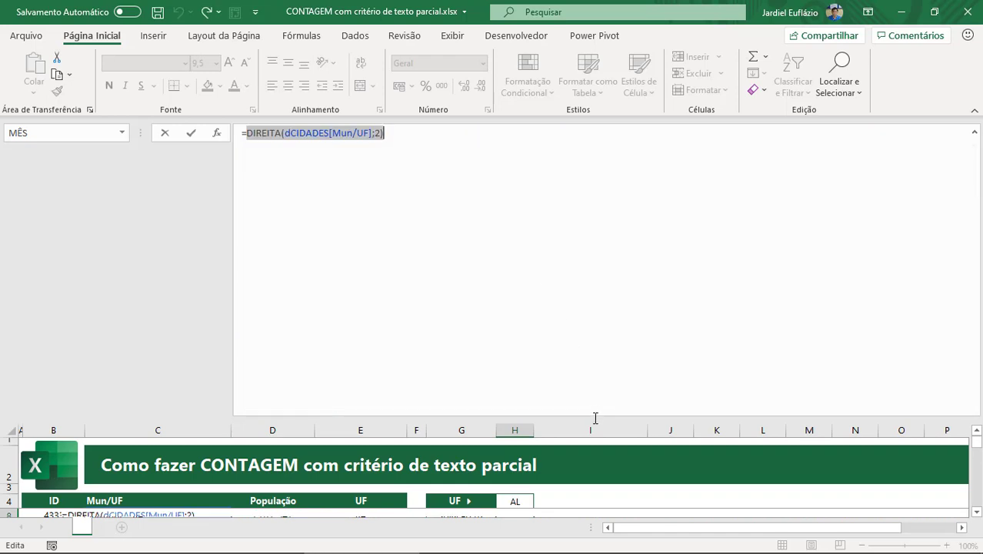
- Compare the extracted codes with H4 and preview the VERDADEIRO/FALSO array
{"action": "left_click_drag", "start_coordinate": [596, 418], "coordinate": [586, 175]}
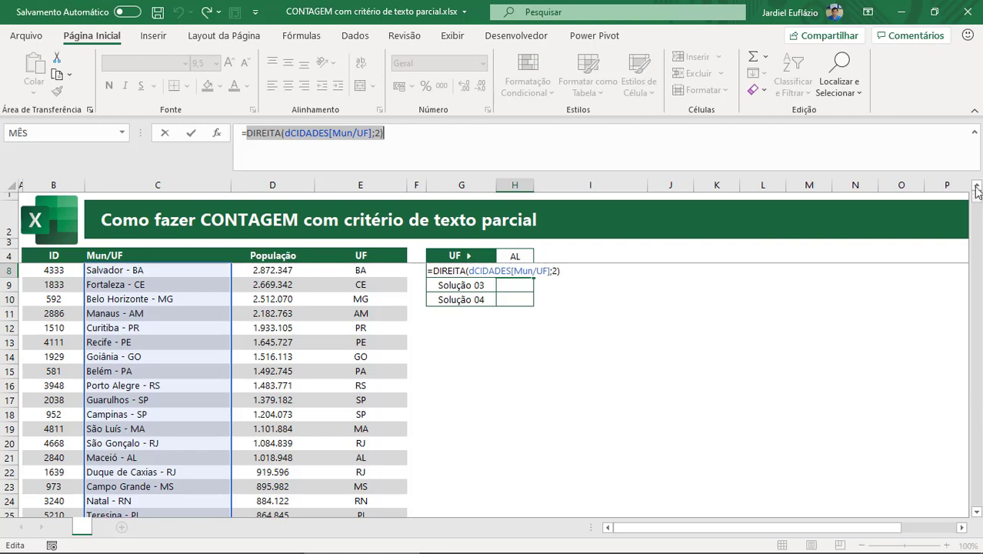
{"action": "scroll", "coordinate": [539, 307], "scroll_direction": "up", "scroll_amount": 1}
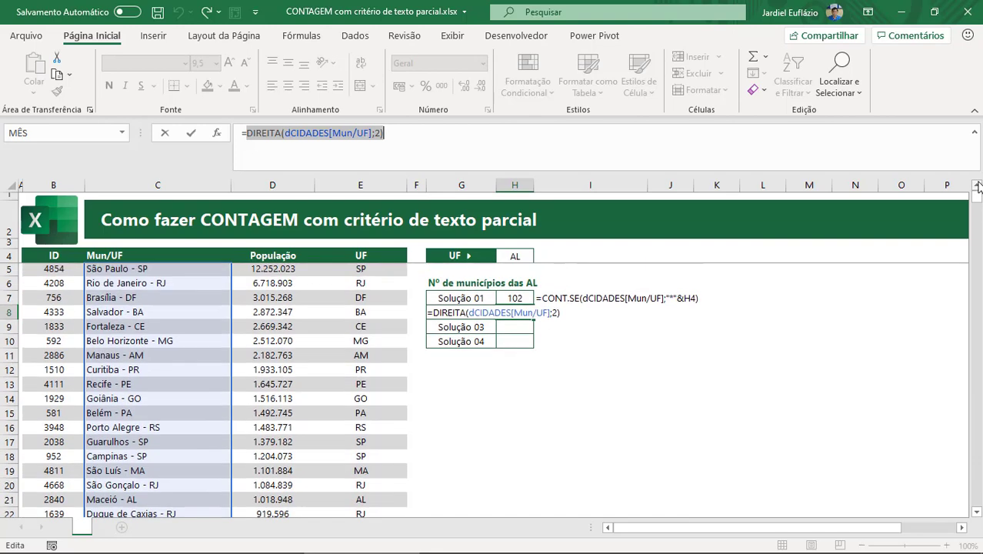
{"action": "left_click", "coordinate": [566, 314]}
{"action": "type", "text": "="}
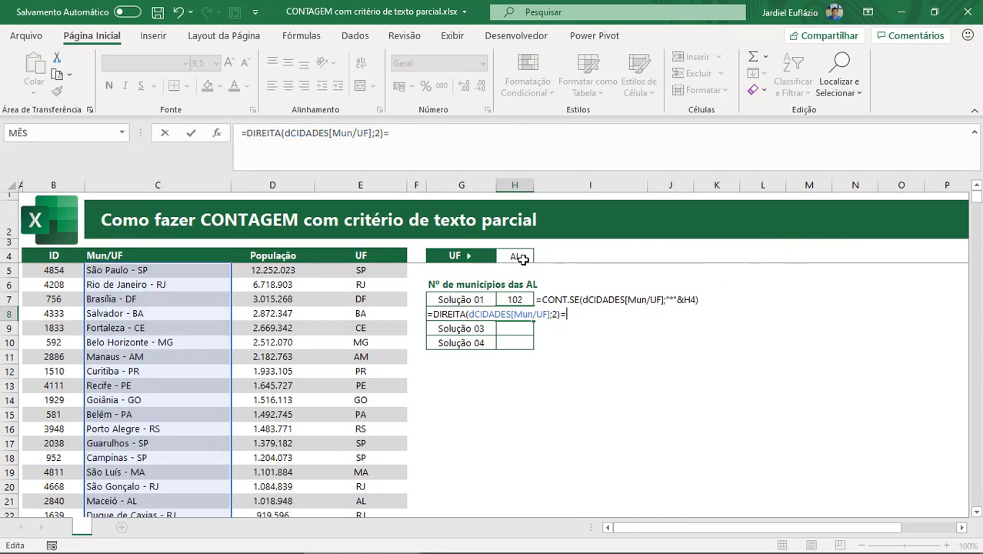
{"action": "left_click", "coordinate": [523, 260]}
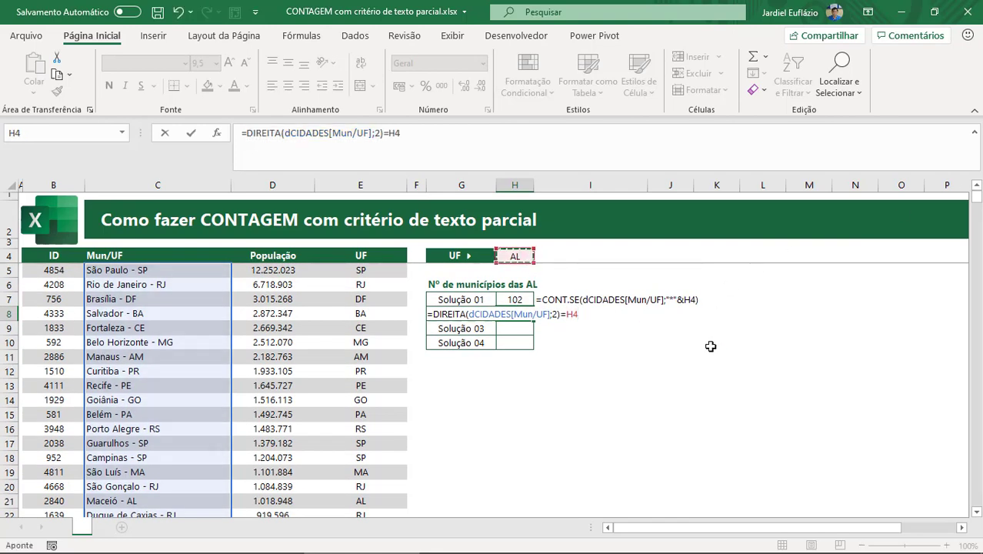
{"action": "left_click", "coordinate": [449, 160]}
{"action": "key", "text": "ctrl+shift+u"}
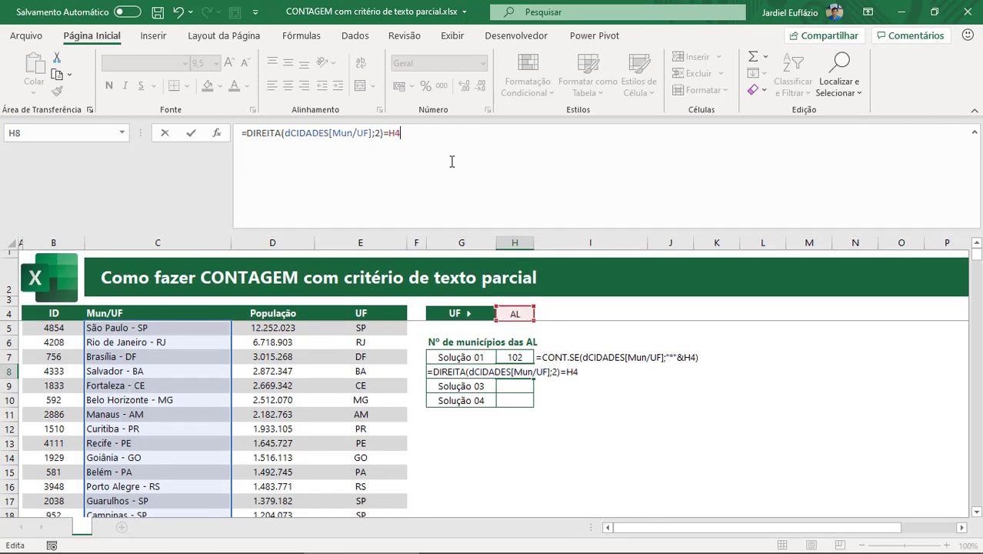
{"action": "key", "text": "F9"}
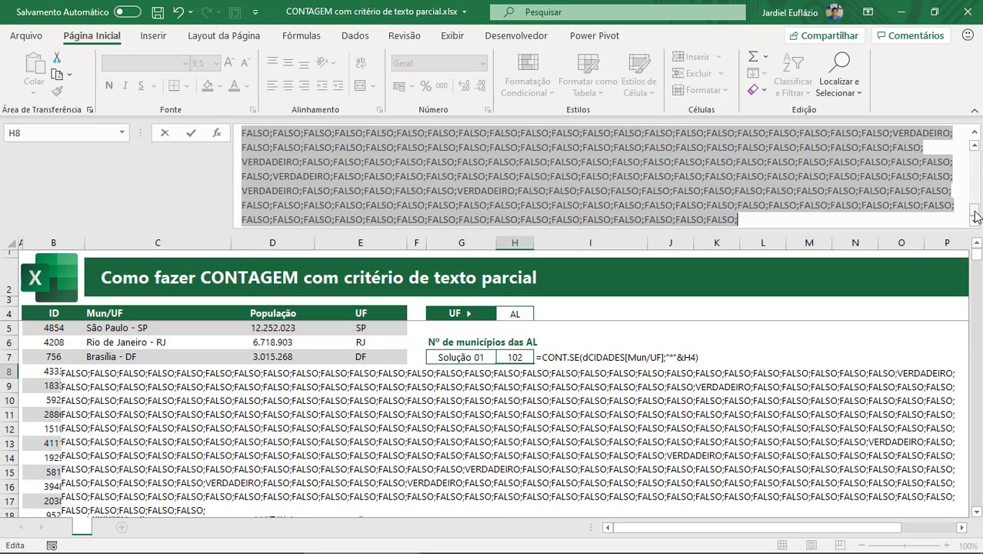
{"action": "scroll", "coordinate": [974, 202], "scroll_direction": "up", "scroll_amount": 5}
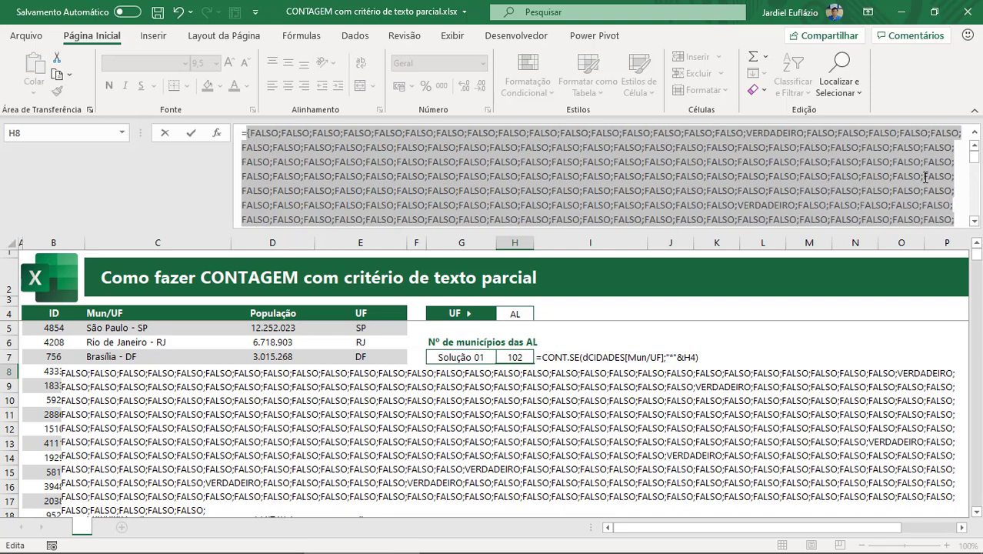
{"action": "key", "text": "ctrl+z"}
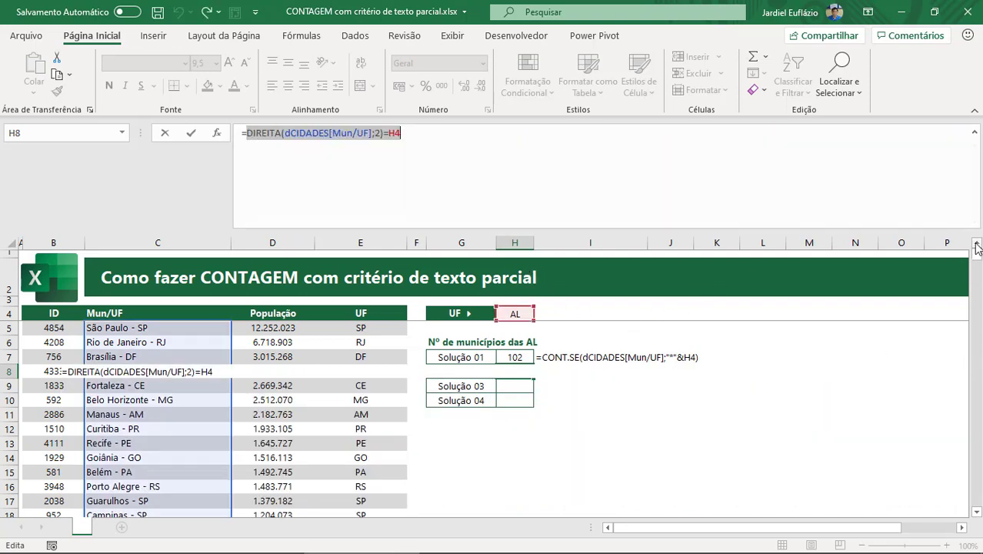
- Wrap the comparison in parentheses with +0 and preview its 0/1 results
{"action": "left_click", "coordinate": [282, 155]}
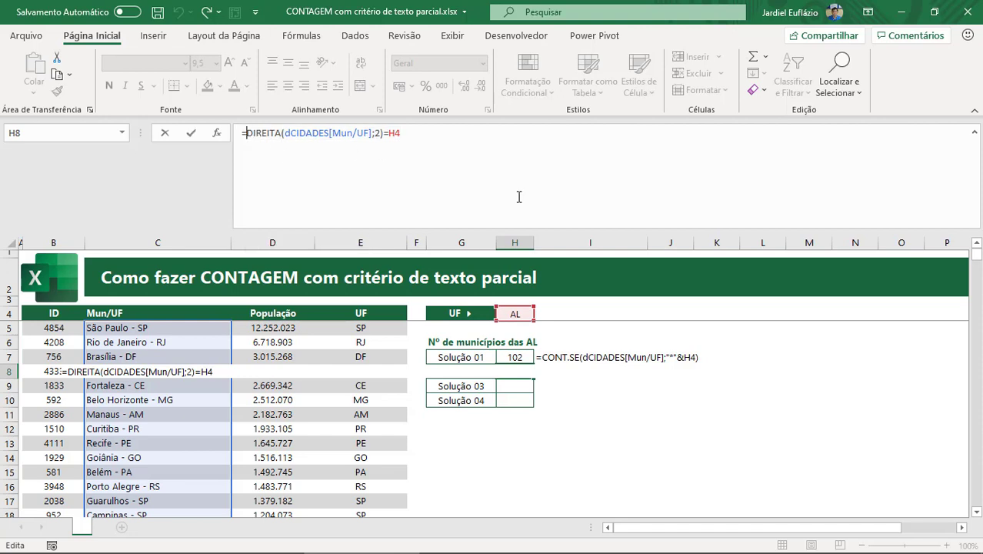
{"action": "type", "text": "("}
{"action": "left_click", "coordinate": [434, 133]}
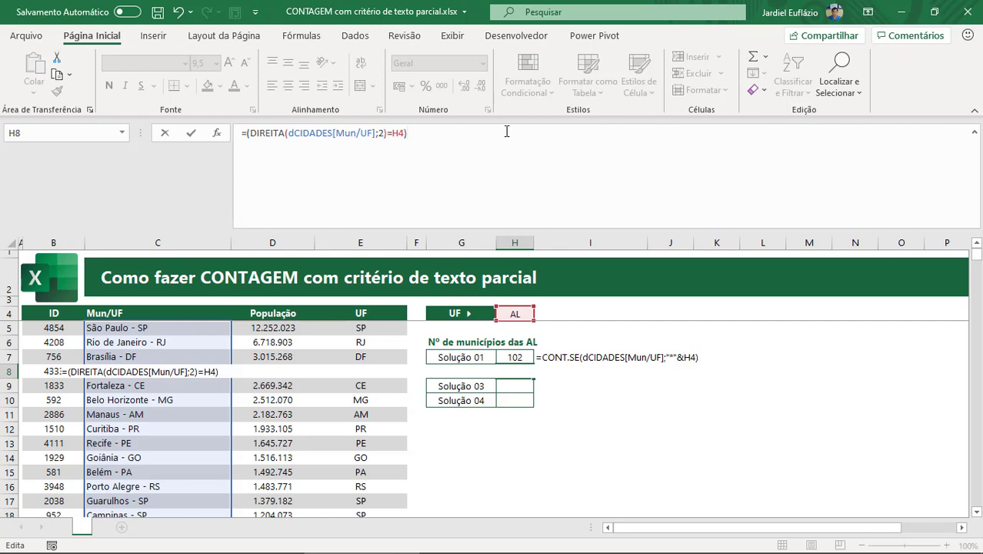
{"action": "type", "text": "+0"}
{"action": "key", "text": "F9"}
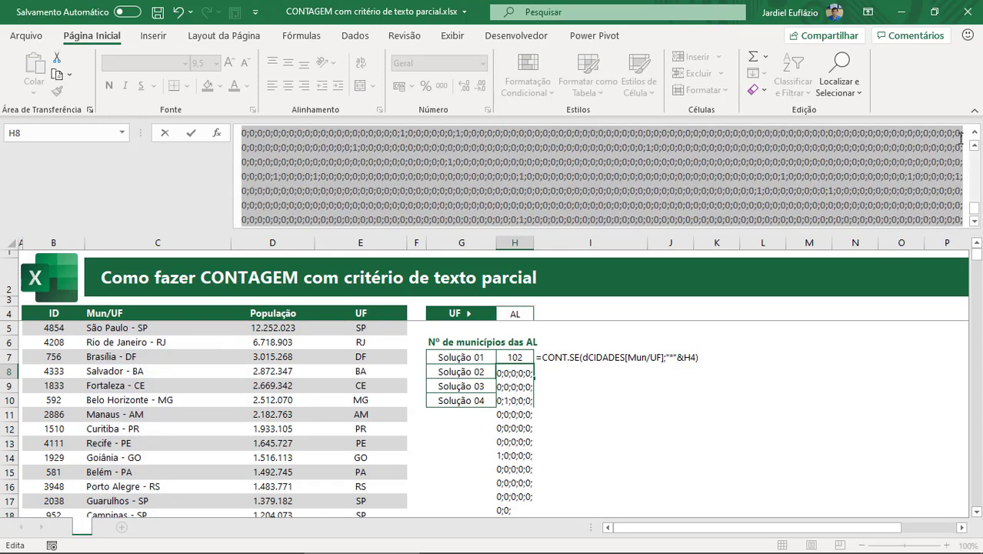
{"action": "left_click", "coordinate": [830, 189]}
{"action": "double_click", "coordinate": [830, 190]}
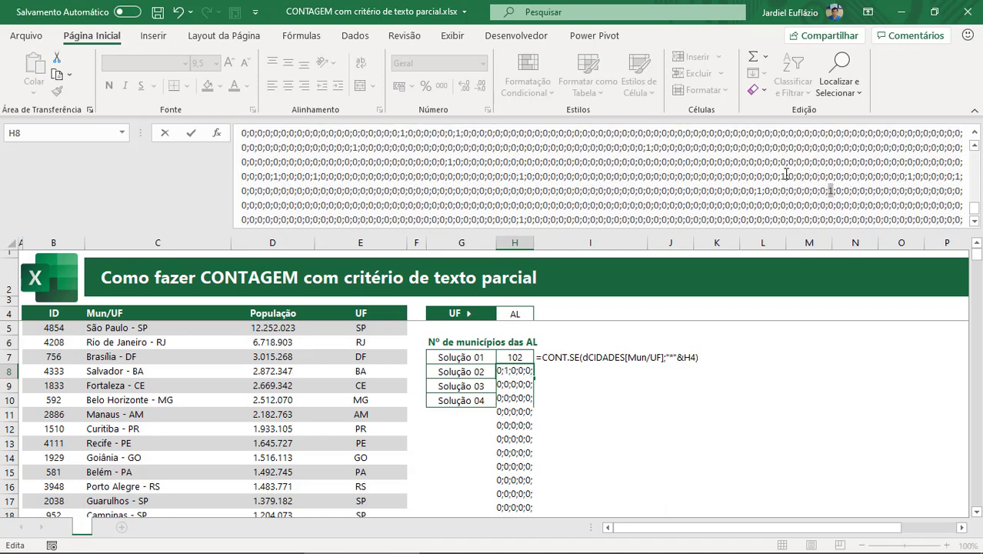
{"action": "double_click", "coordinate": [784, 175]}
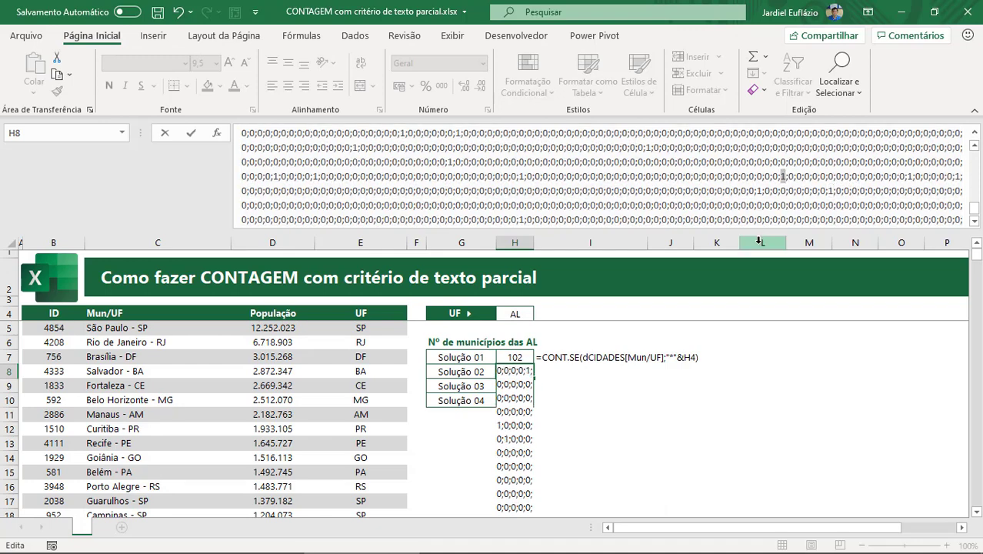
{"action": "key", "text": "ctrl+z"}
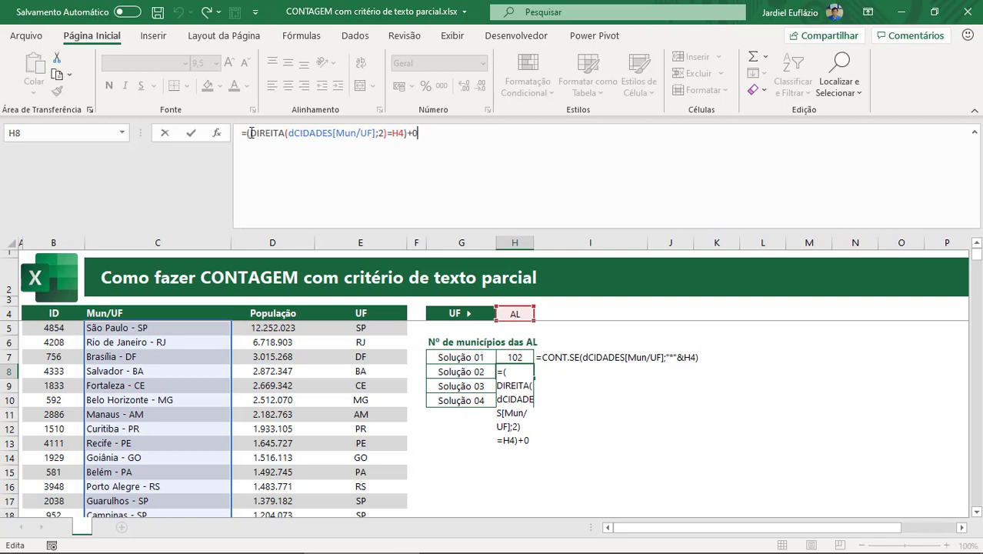
- Wrap the expression in SOMA so H8 returns 102 for AL
{"action": "left_click_drag", "start_coordinate": [246, 133], "coordinate": [456, 132]}
{"action": "key", "text": "ctrl+c"}
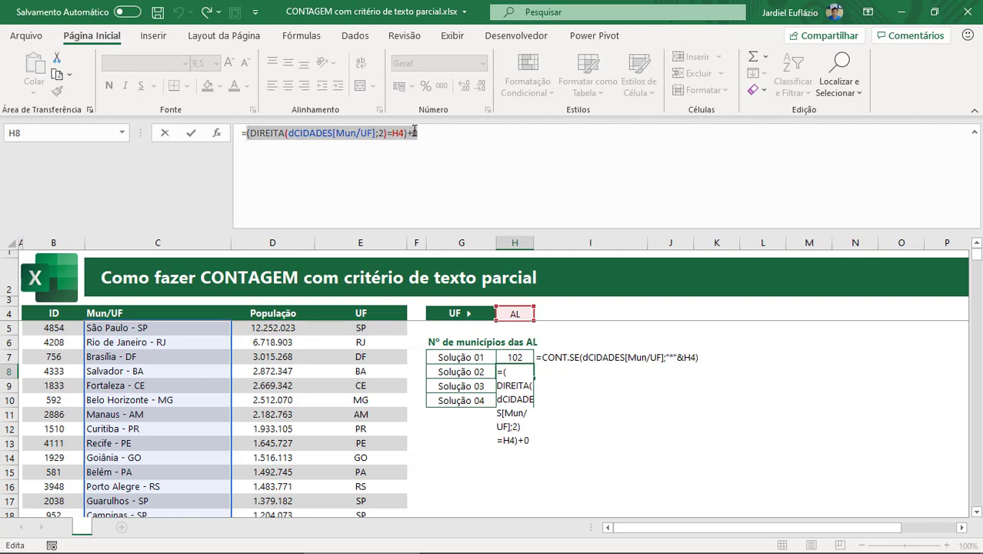
{"action": "key", "text": "Delete"}
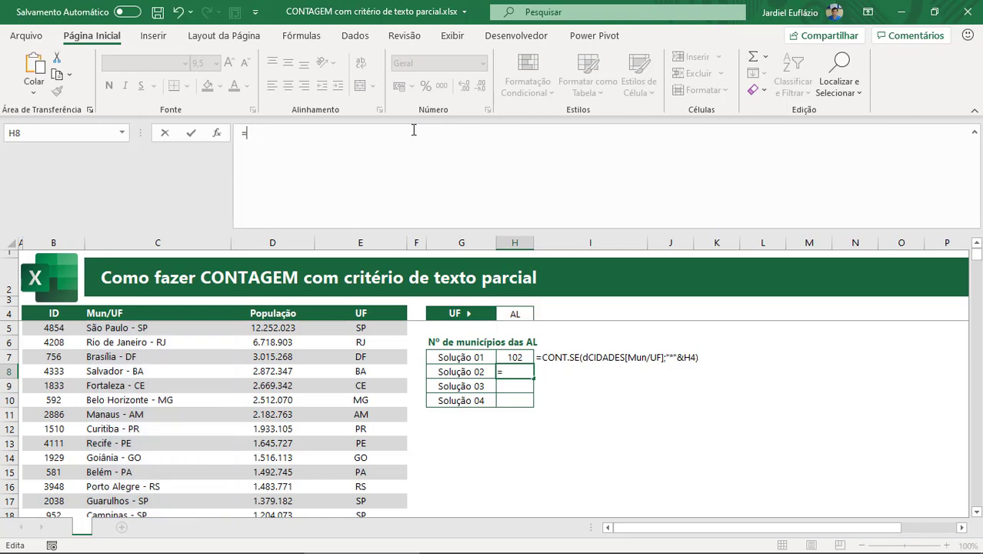
{"action": "type", "text": "SOMA("}
{"action": "key", "text": "ctrl+v"}
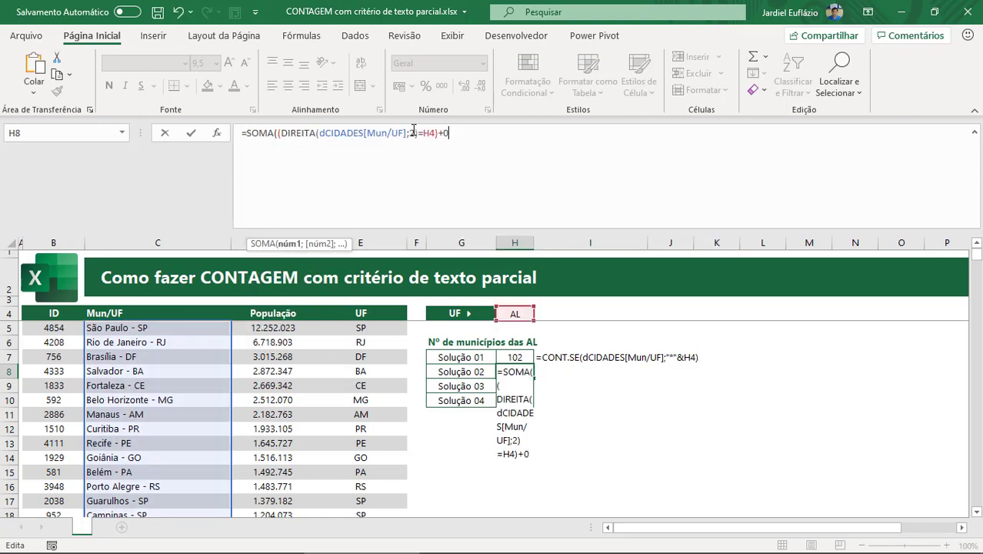
{"action": "type", "text": ")"}
{"action": "key", "text": "Return"}
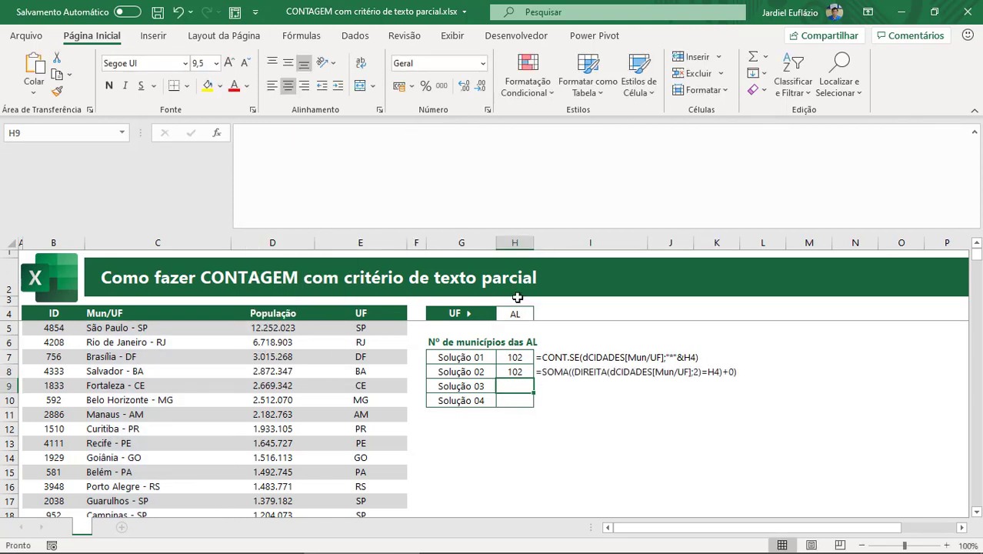
{"action": "left_click", "coordinate": [529, 369]}
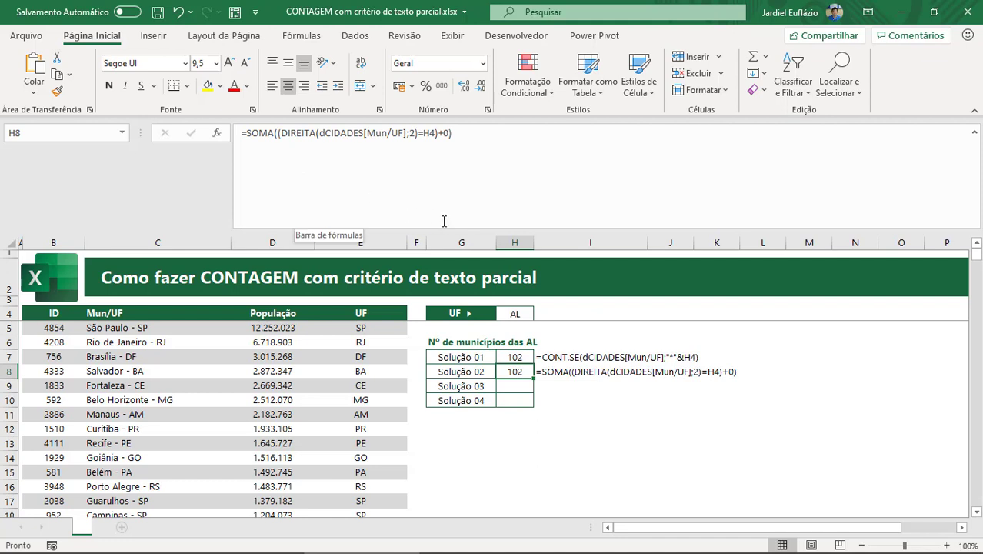
{"action": "left_click_drag", "start_coordinate": [444, 228], "coordinate": [444, 185]}
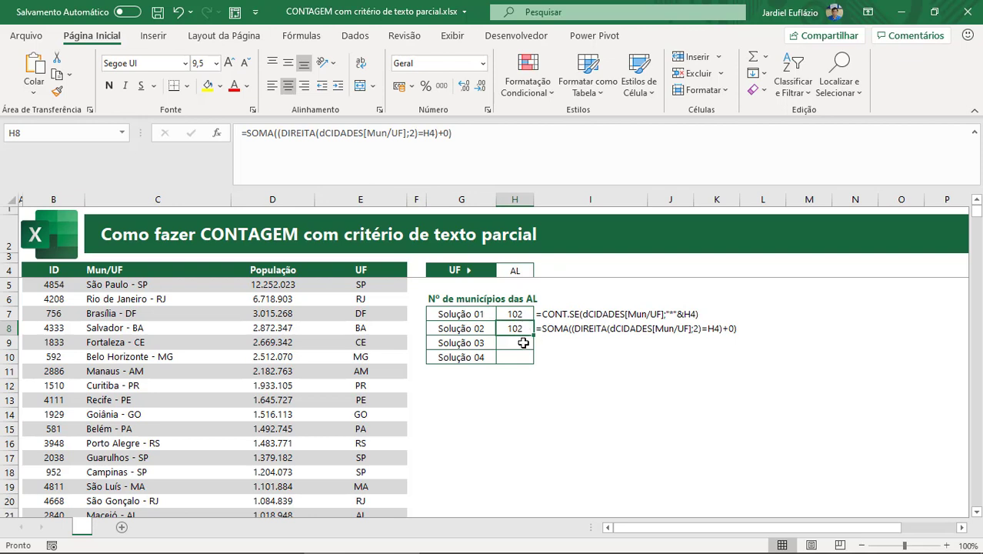
{"action": "left_click", "coordinate": [523, 343]}
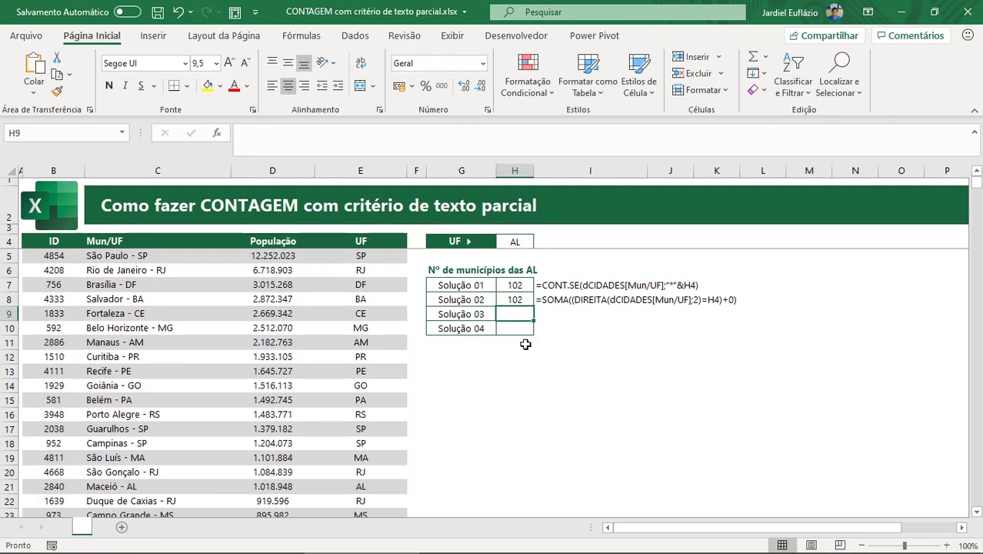
- Enter =LOCALIZAR(" - "&H4;dCIDADES[Mun/UF]) in H9
{"action": "type", "text": "=LOC"}
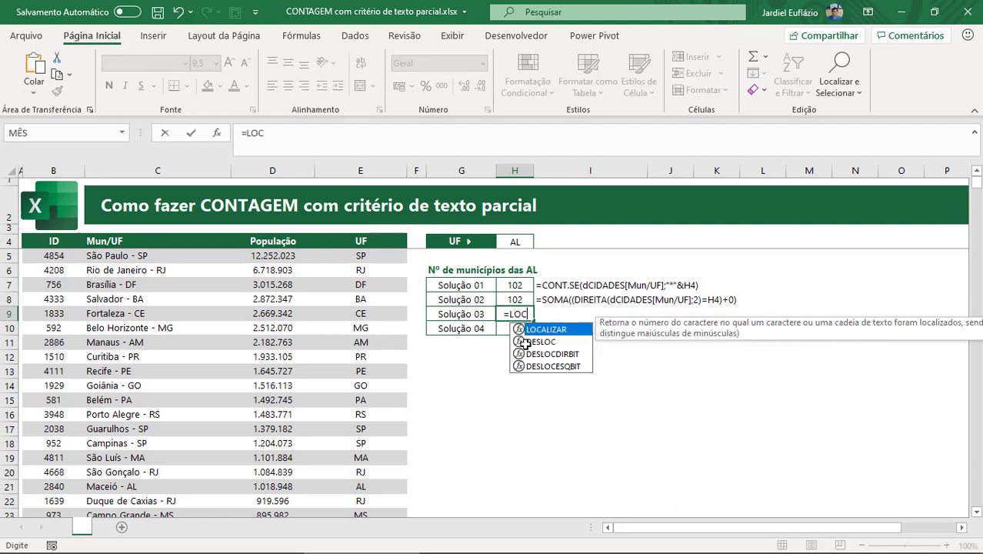
{"action": "key", "text": "Tab"}
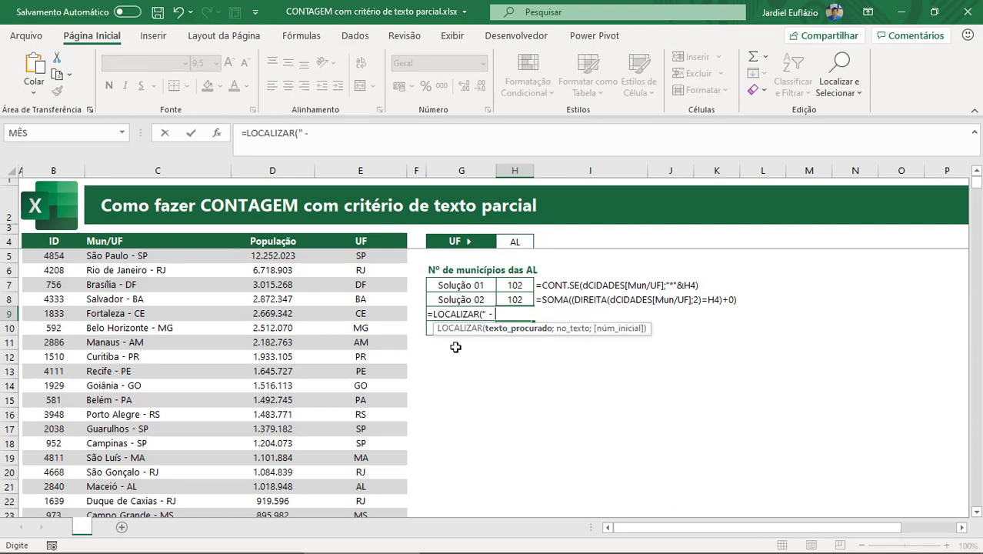
{"action": "type", "text": "\""}
{"action": "type", "text": "&"}
{"action": "left_click", "coordinate": [517, 241]}
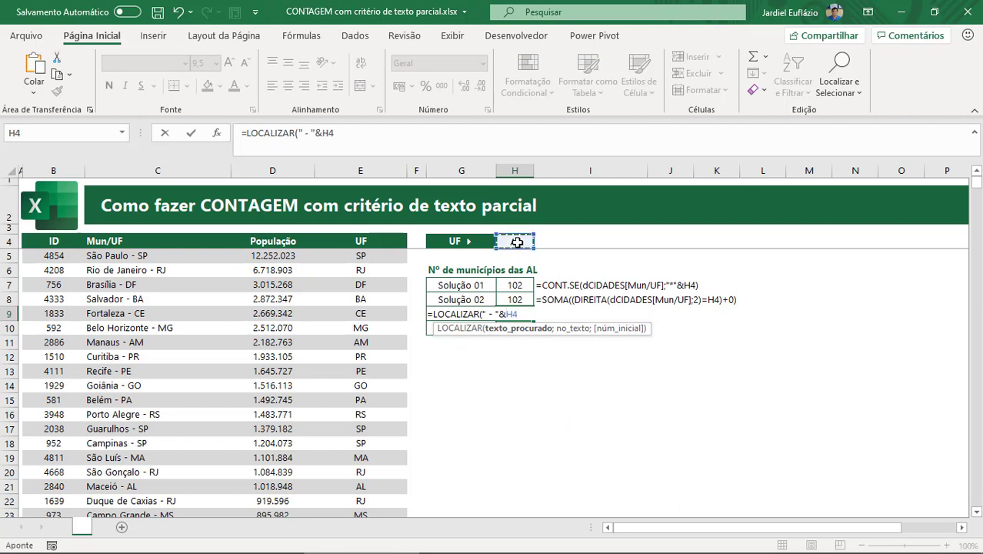
{"action": "type", "text": ";"}
{"action": "left_click", "coordinate": [186, 364]}
{"action": "key", "text": "ctrl+space"}
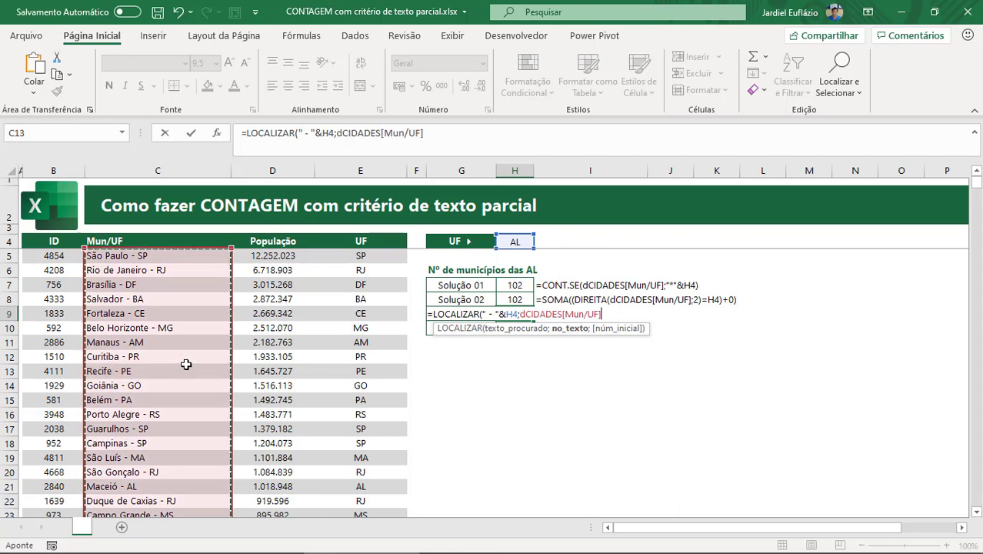
{"action": "type", "text": ")"}
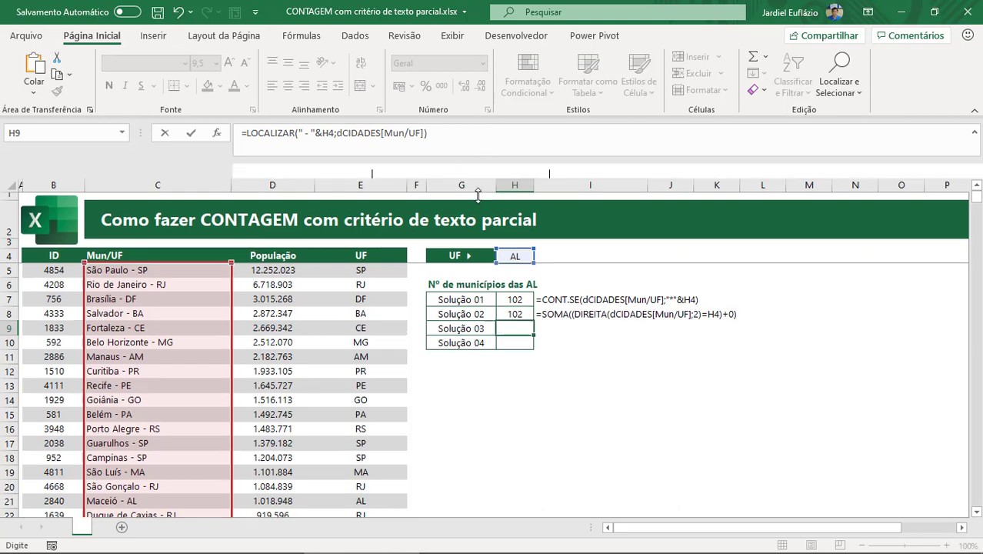
- Preview the LOCALIZAR position array with F9, such as 21, then undo the preview
{"action": "double_click", "coordinate": [483, 161]}
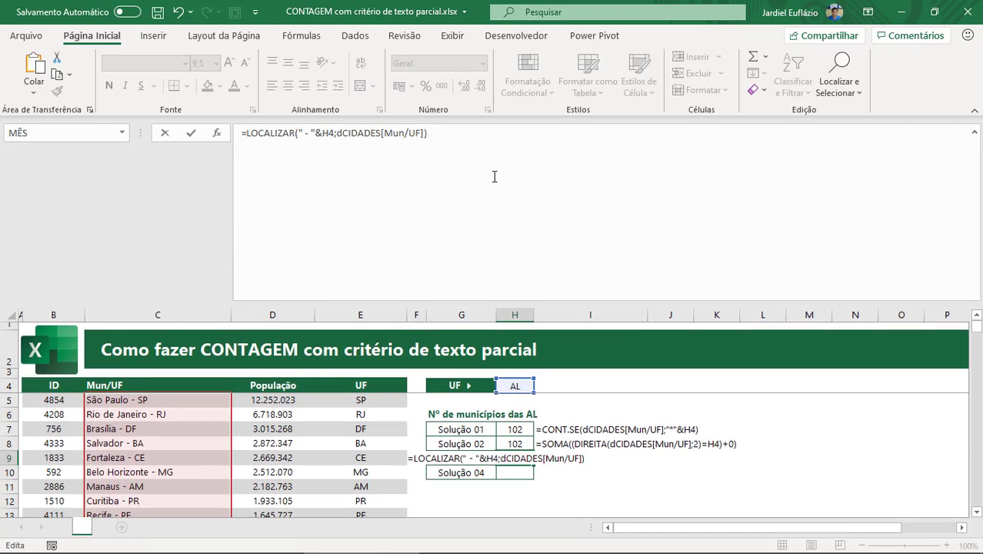
{"action": "key", "text": "F9"}
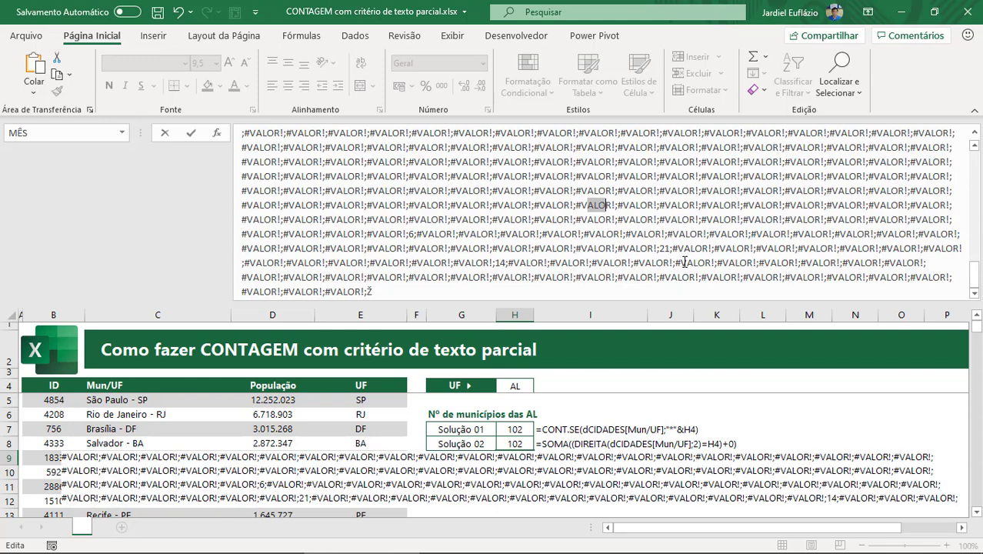
{"action": "left_click_drag", "start_coordinate": [658, 248], "coordinate": [666, 248]}
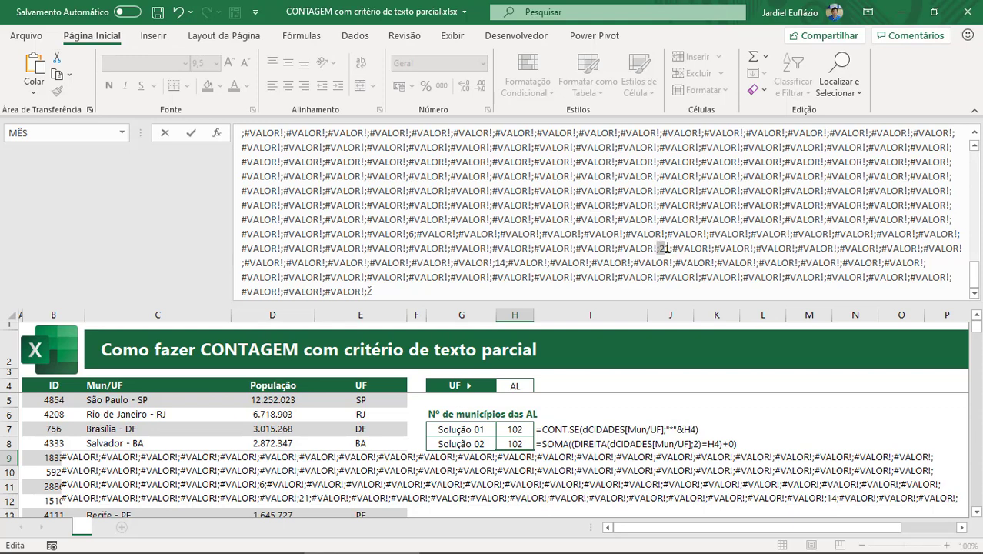
{"action": "left_click", "coordinate": [412, 234]}
{"action": "key", "text": "ctrl+z"}
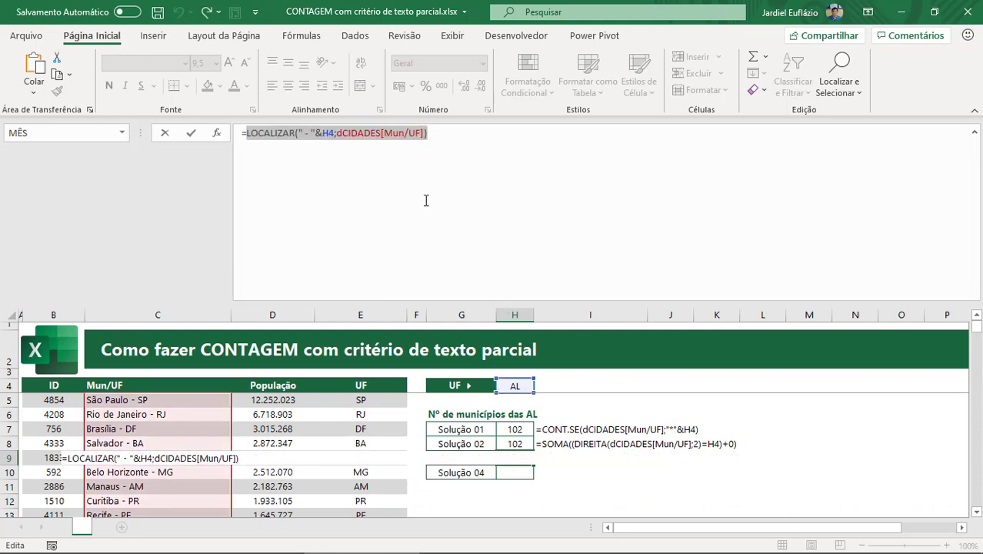
{"action": "left_click", "coordinate": [250, 136]}
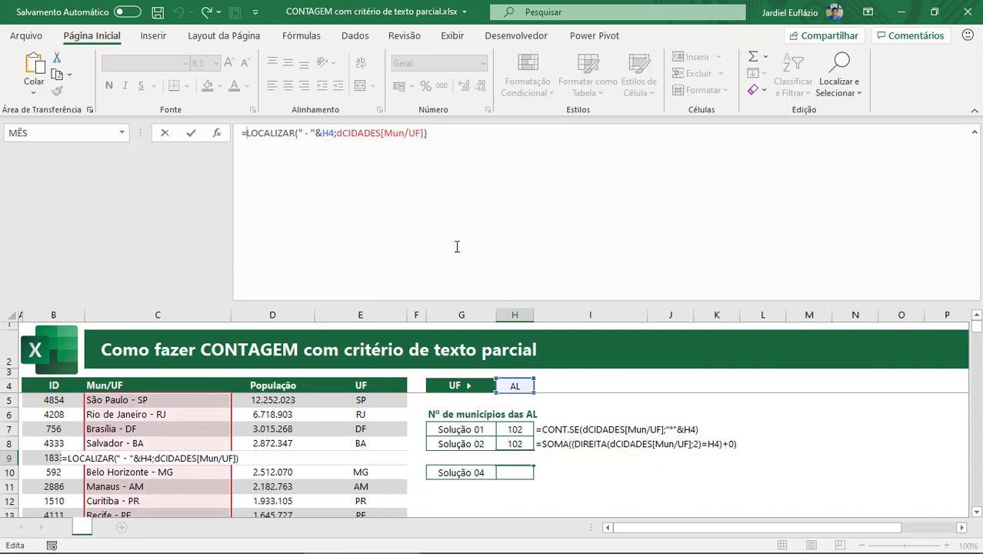
- Wrap LOCALIZAR in ÉNÚM and preview its VERDADEIRO/FALSO results before undoing
{"action": "type", "text": "É"}
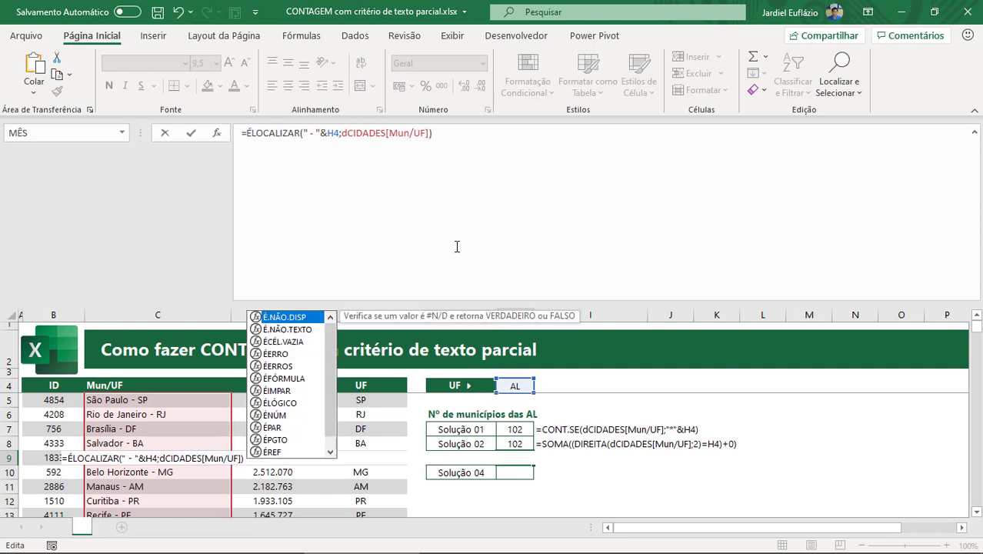
{"action": "type", "text": "NÚ"}
{"action": "key", "text": "Tab"}
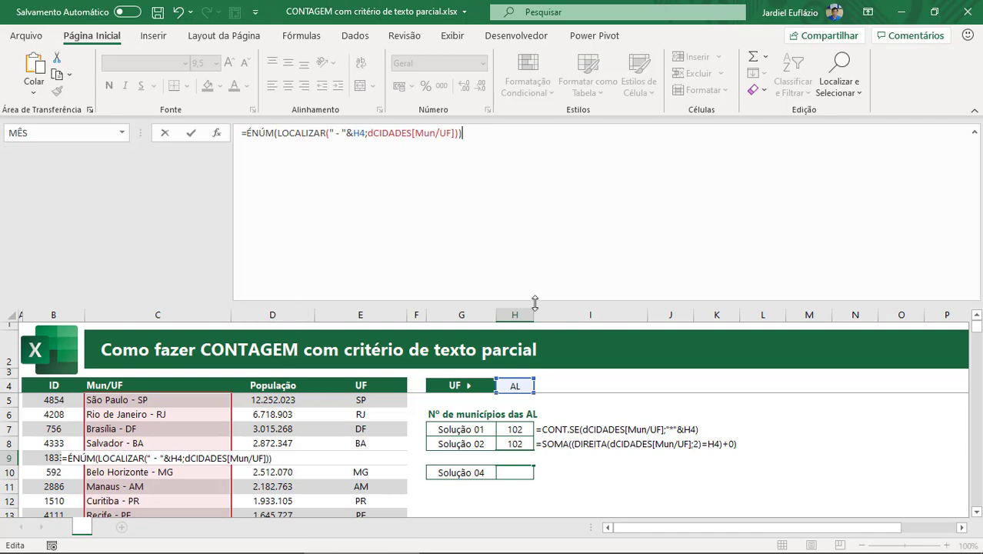
{"action": "left_click_drag", "start_coordinate": [535, 301], "coordinate": [533, 246]}
{"action": "key", "text": "F9"}
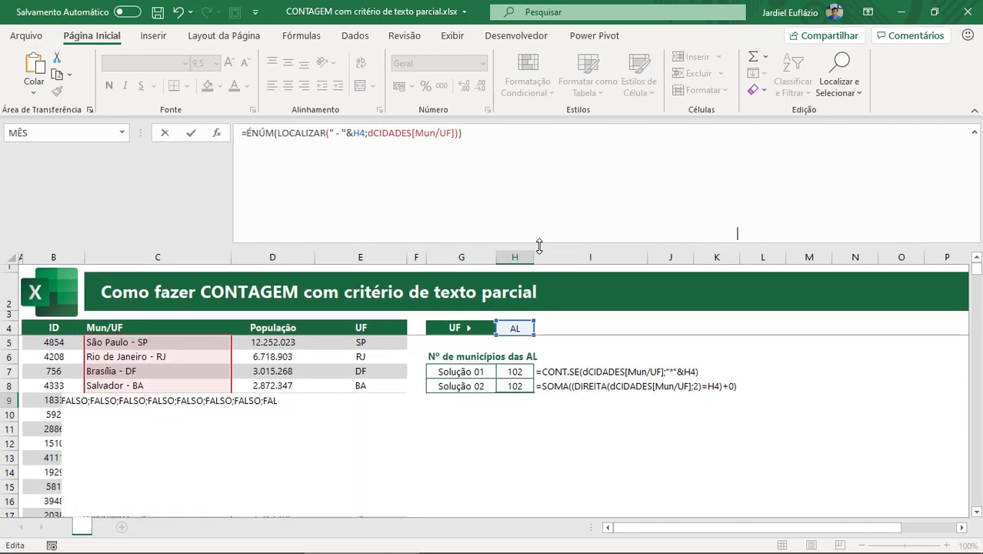
{"action": "left_click_drag", "start_coordinate": [494, 176], "coordinate": [424, 177]}
{"action": "left_click_drag", "start_coordinate": [529, 171], "coordinate": [588, 176]}
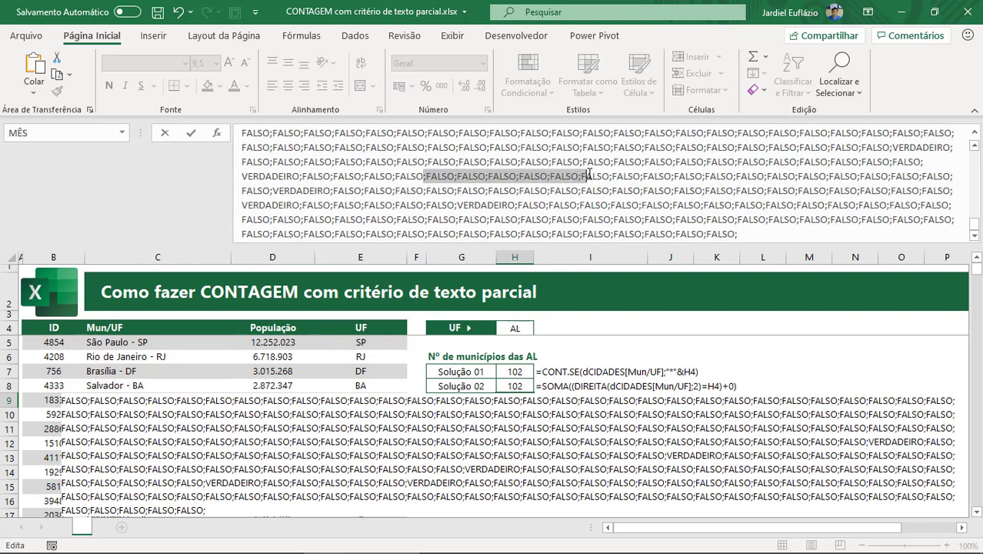
{"action": "double_click", "coordinate": [279, 176]}
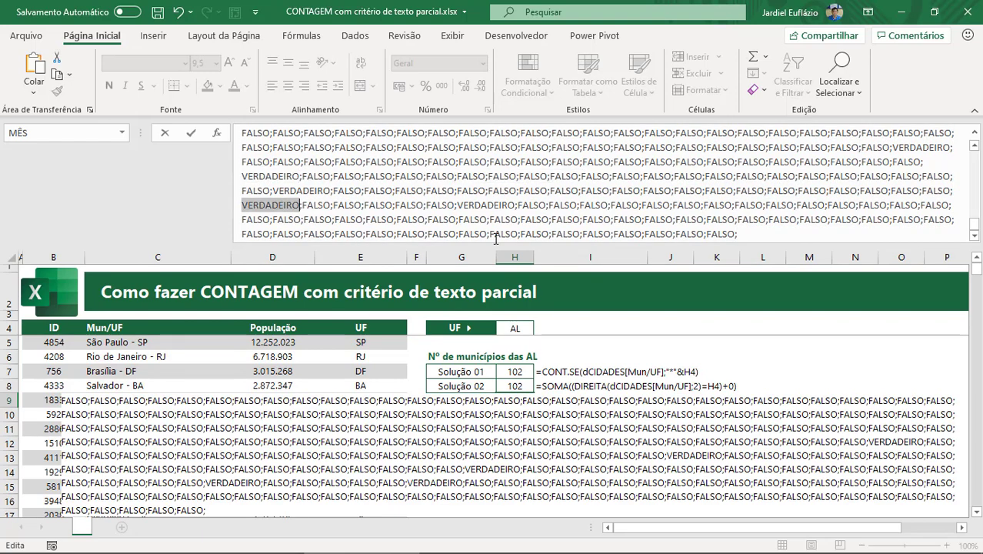
{"action": "key", "text": "ctrl+z"}
{"action": "key", "text": "Left"}
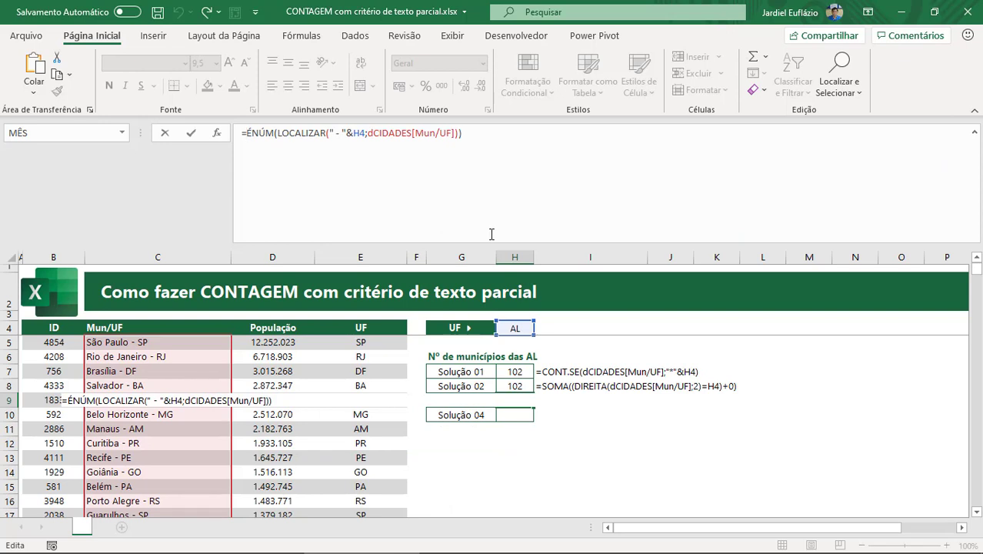
- Add -- before ÉNÚM and wrap it in SOMA, giving 102 for AL
{"action": "type", "text": "-"}
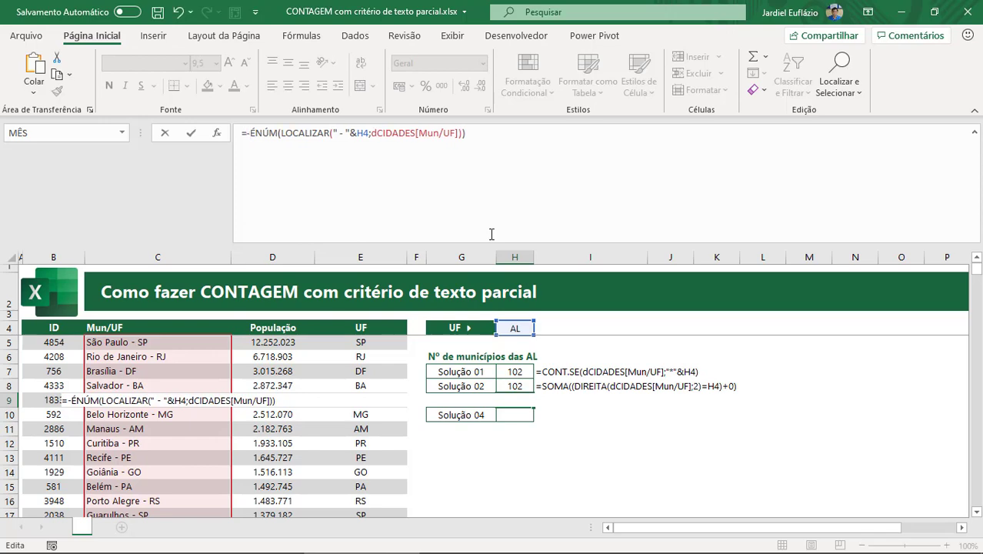
{"action": "type", "text": "-"}
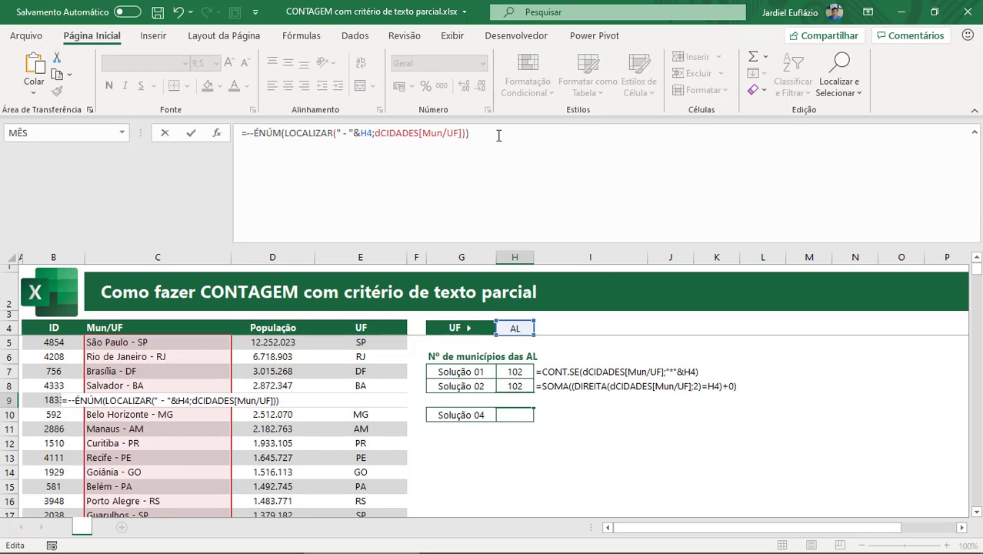
{"action": "key", "text": "F9"}
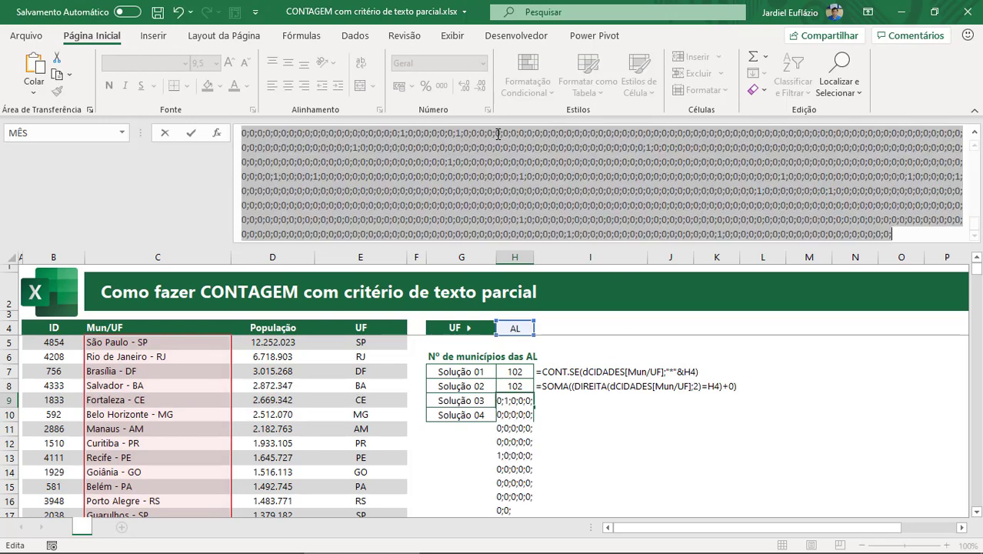
{"action": "scroll", "coordinate": [615, 177], "scroll_direction": "up", "scroll_amount": 2}
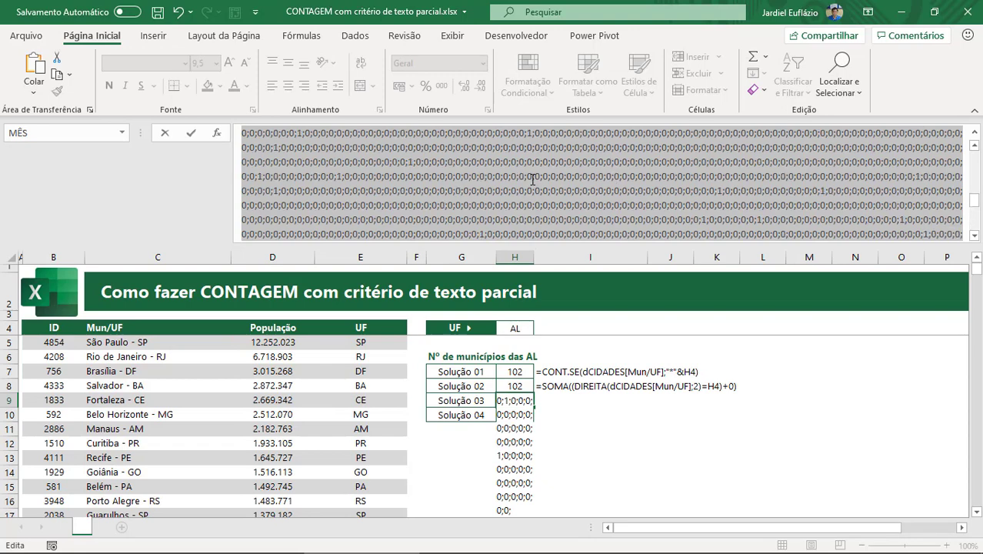
{"action": "scroll", "coordinate": [422, 177], "scroll_direction": "up", "scroll_amount": 1}
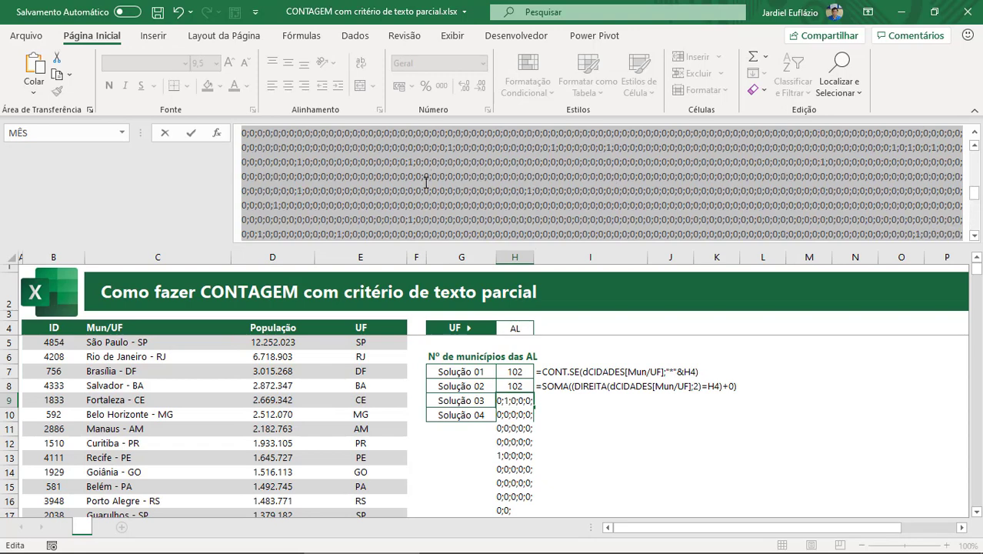
{"action": "key", "text": "ctrl+z"}
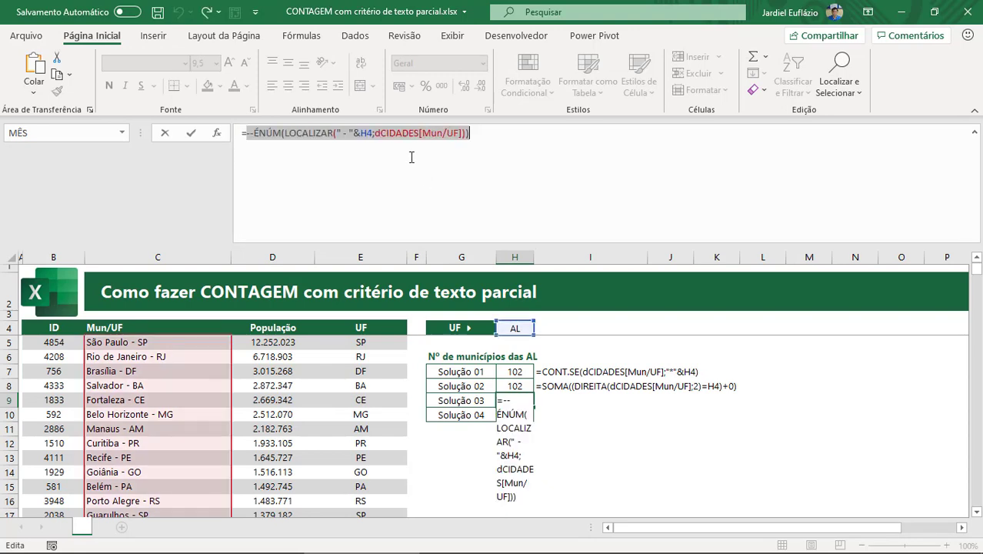
{"action": "left_click", "coordinate": [246, 133]}
{"action": "type", "text": "SOMA("}
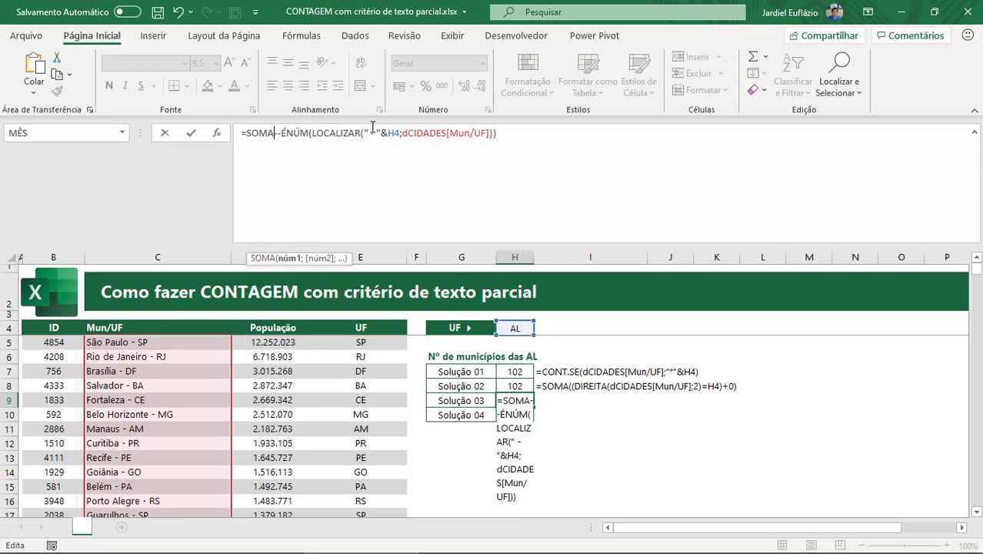
{"action": "left_click", "coordinate": [511, 140]}
{"action": "type", "text": ")"}
{"action": "key", "text": "Return"}
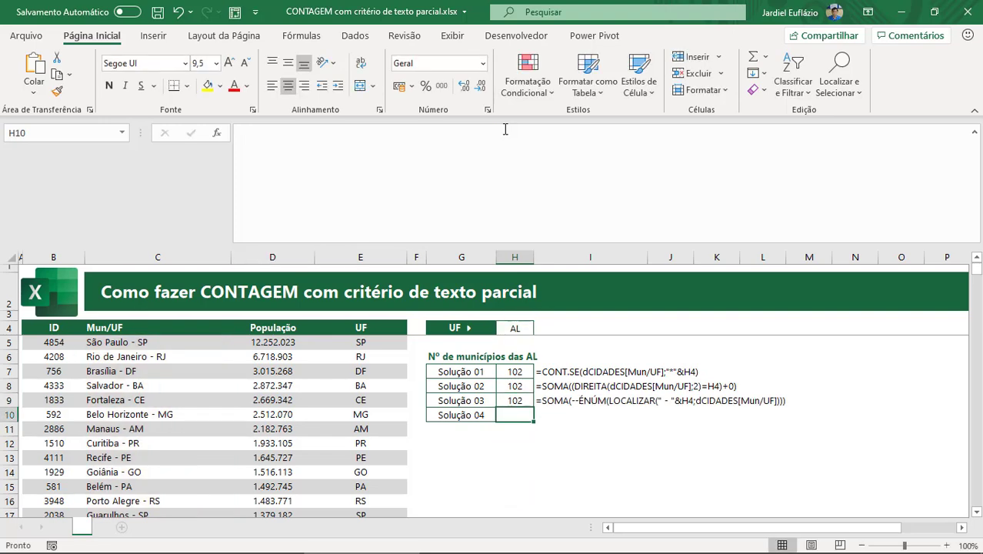
- Replace " - " with "*" in H9's LOCALIZAR search text, raising the count to 696
{"action": "left_click_drag", "start_coordinate": [531, 244], "coordinate": [527, 163]}
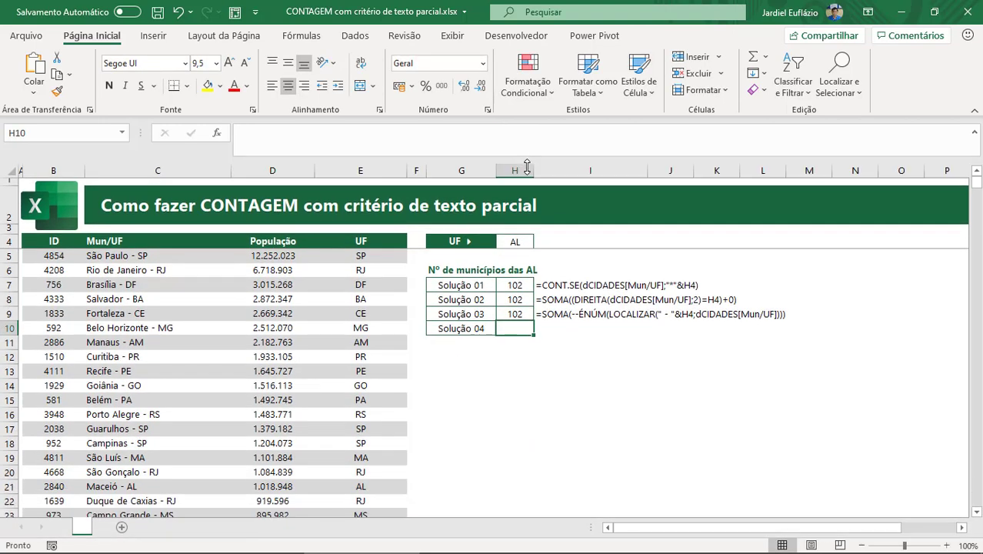
{"action": "left_click", "coordinate": [514, 313]}
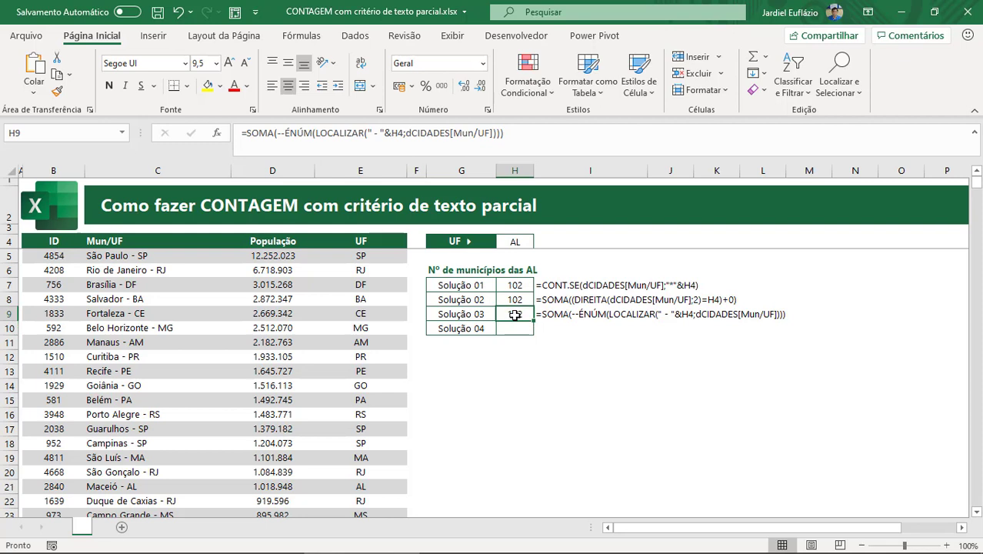
{"action": "left_click", "coordinate": [381, 137]}
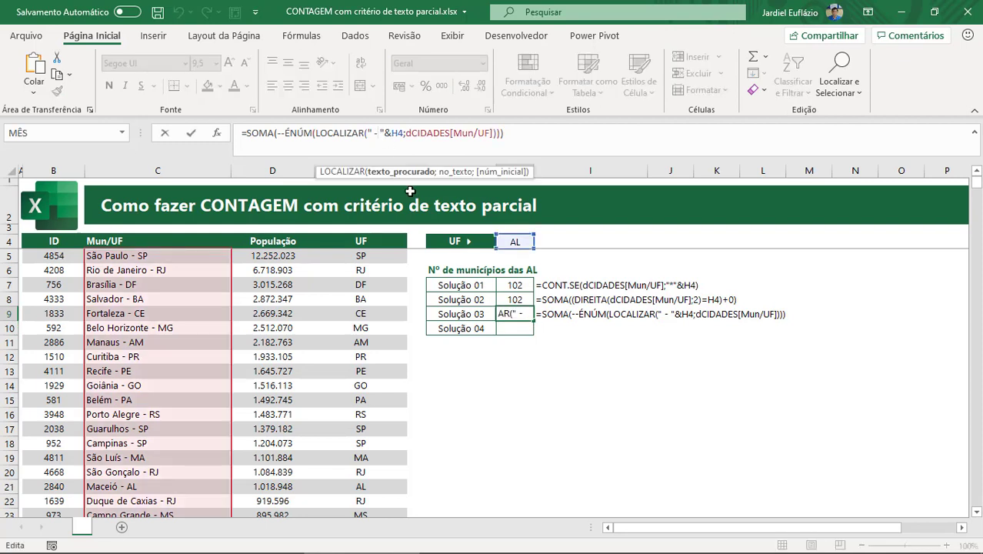
{"action": "key", "text": "BackSpace"}
{"action": "key", "text": "BackSpace"}
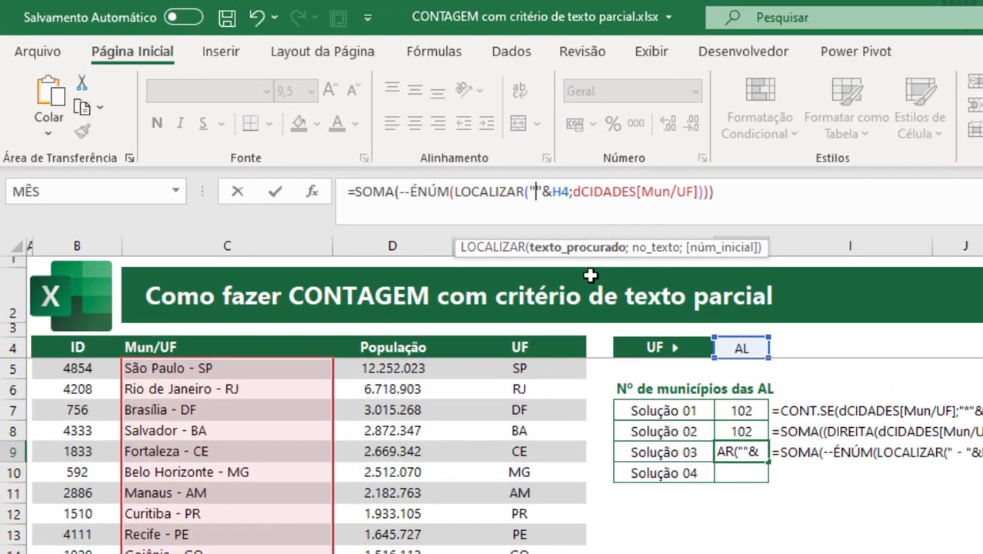
{"action": "type", "text": "*"}
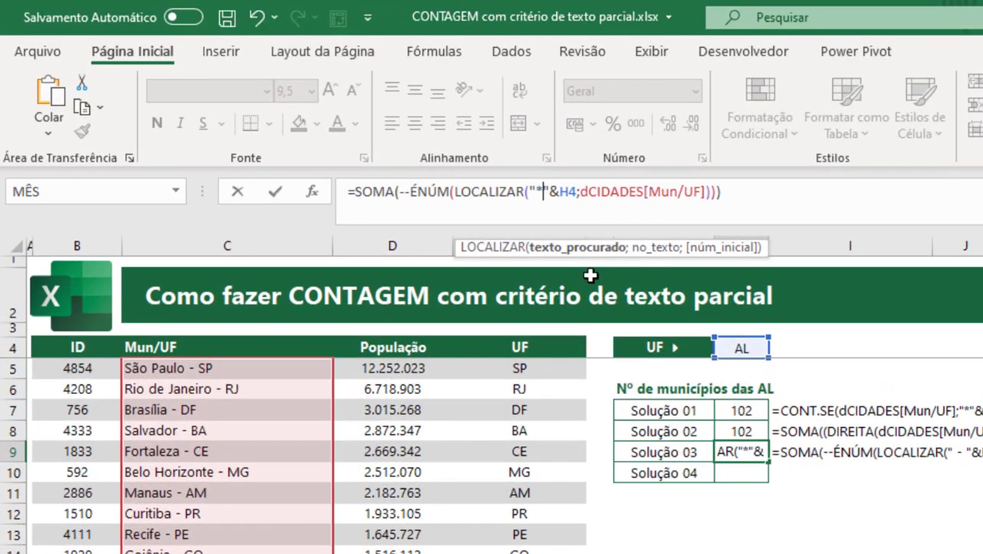
{"action": "key", "text": "Return"}
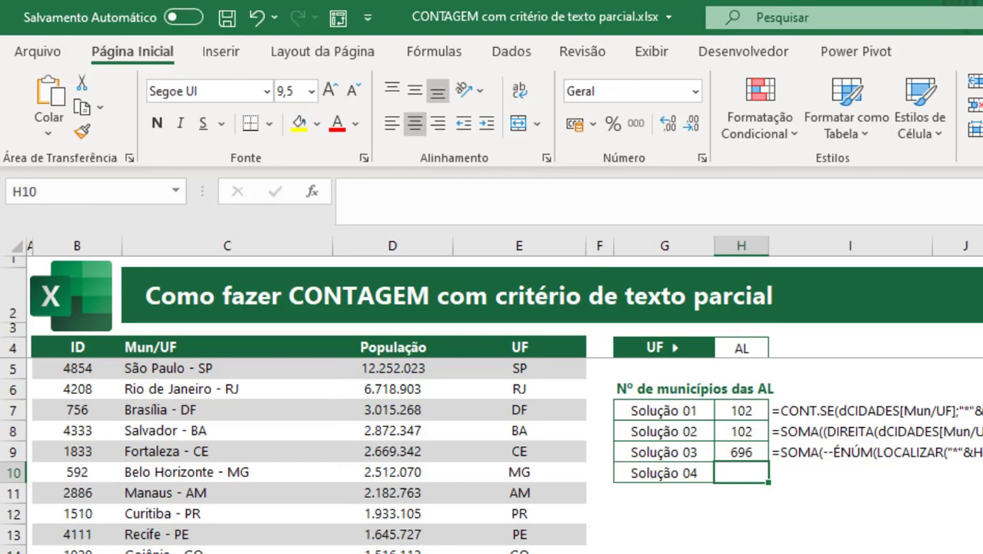
- Filter the Mun/UF column for AL to confirm 696 matching entries
{"action": "left_click", "coordinate": [737, 454]}
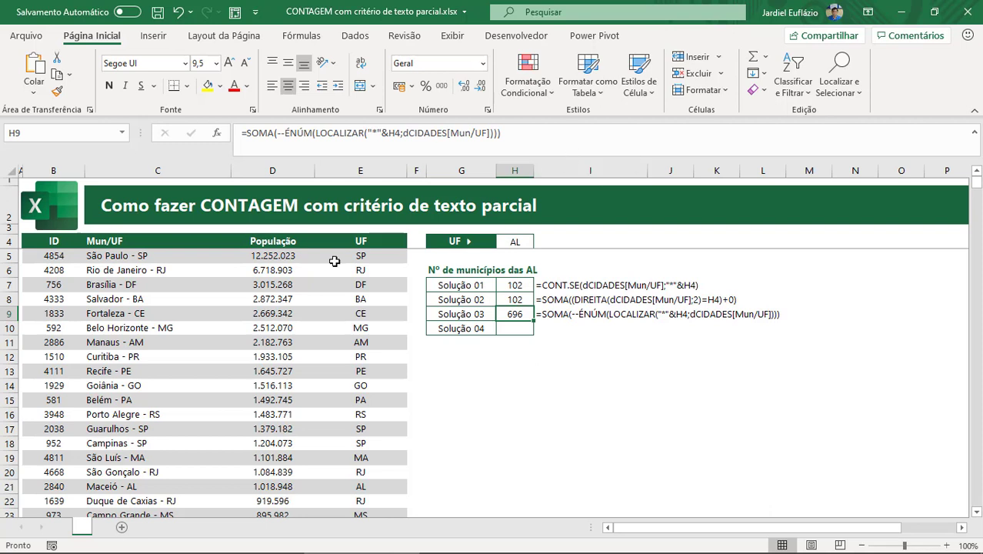
{"action": "left_click", "coordinate": [252, 324]}
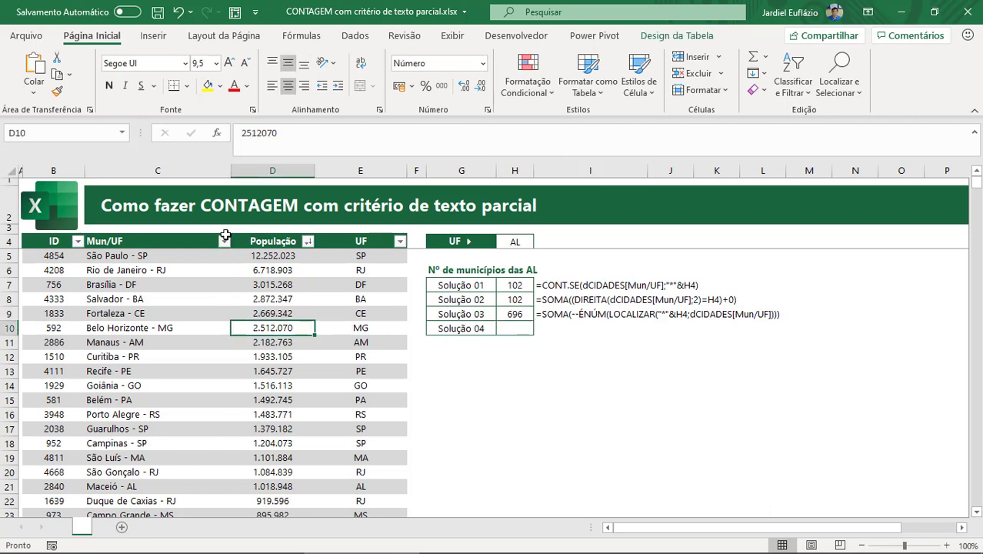
{"action": "left_click", "coordinate": [224, 241]}
{"action": "left_click", "coordinate": [153, 378]}
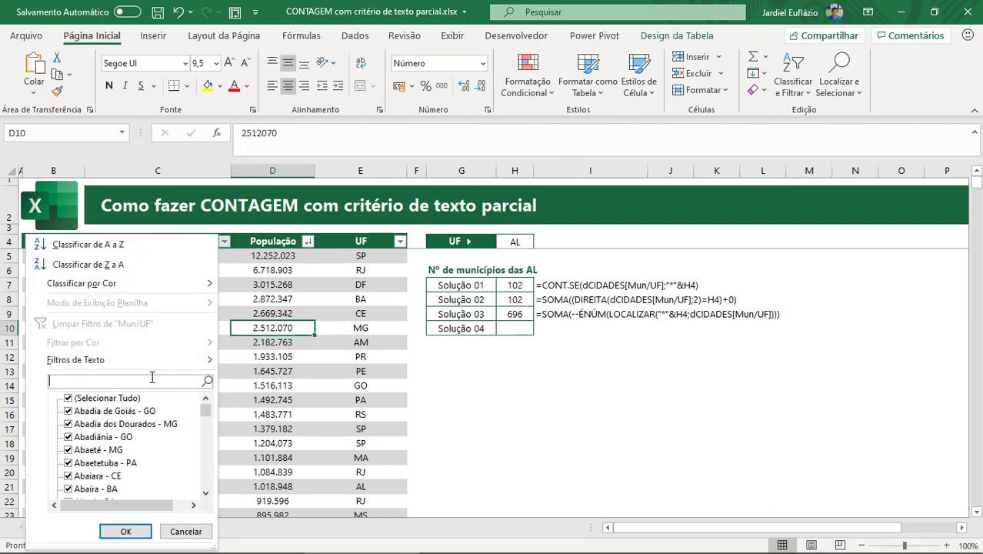
{"action": "type", "text": "AL"}
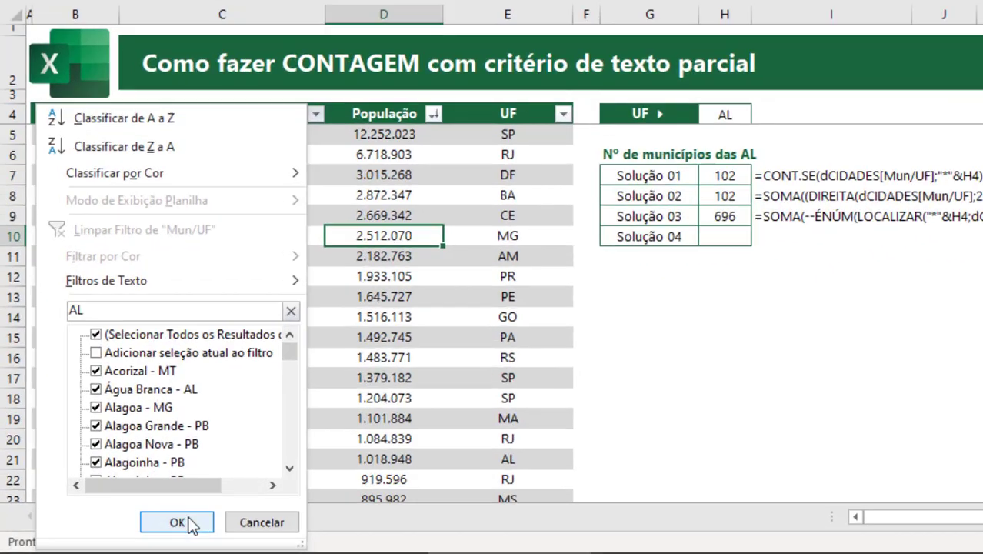
{"action": "left_click", "coordinate": [189, 524]}
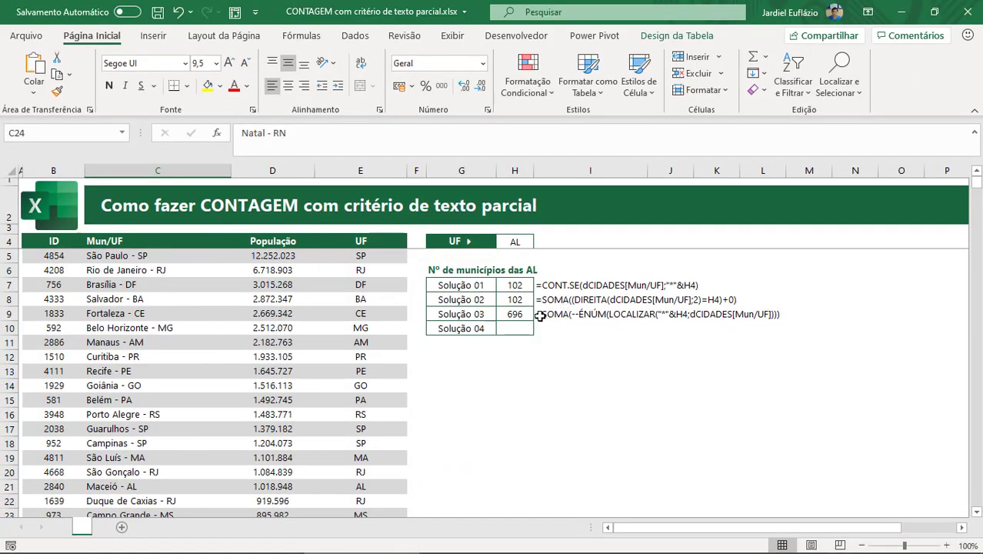
{"action": "left_click", "coordinate": [521, 314]}
{"action": "left_click", "coordinate": [379, 133]}
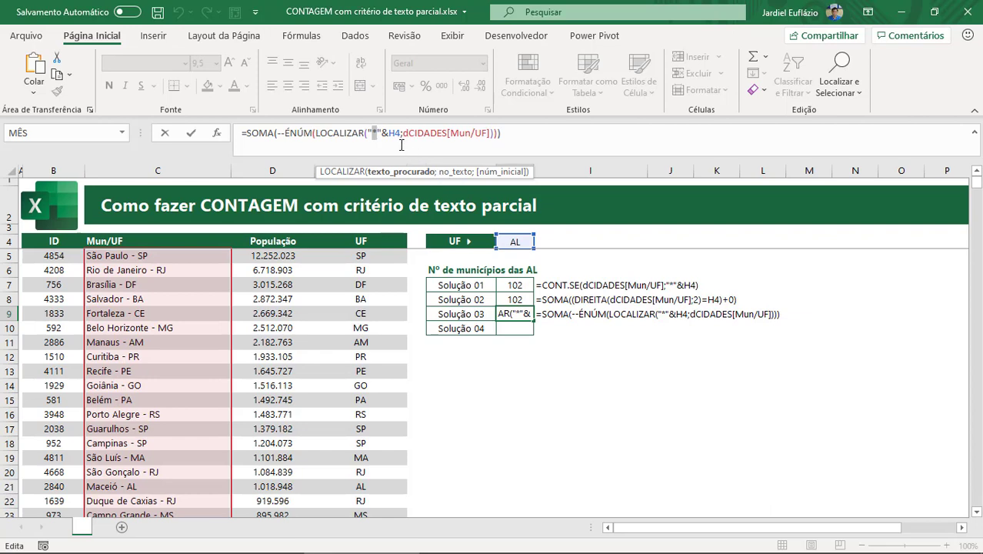
- Try searching for H4 alone, then undo back to " - "&H4, returning 102
{"action": "key", "text": "Delete"}
{"action": "key", "text": "Delete"}
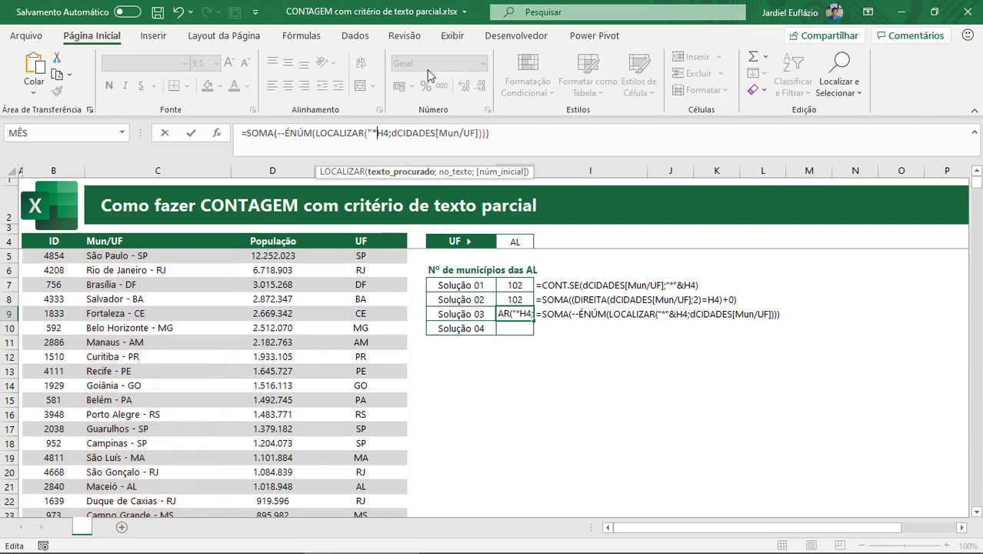
{"action": "key", "text": "Delete"}
{"action": "key", "text": "BackSpace"}
{"action": "key", "text": "Return"}
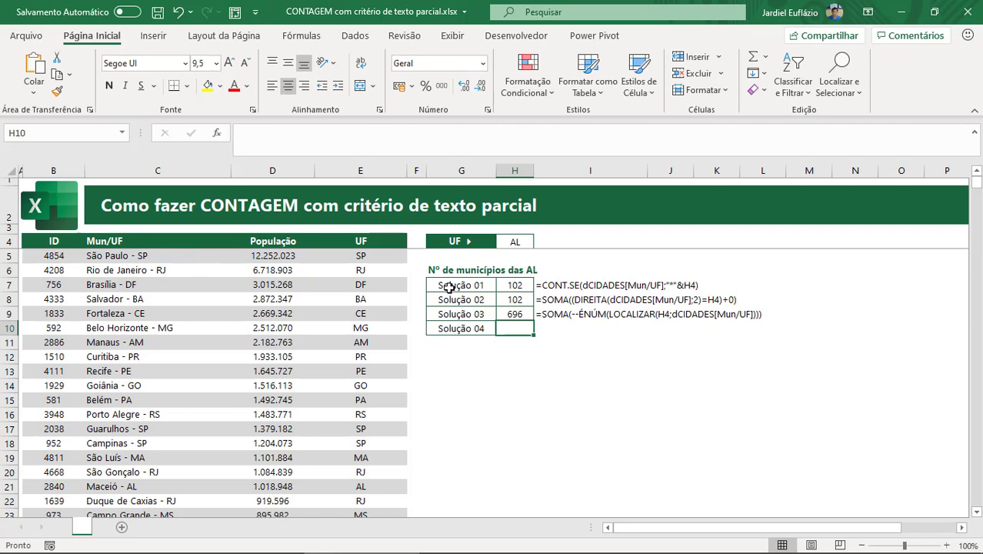
{"action": "key", "text": "ctrl+z"}
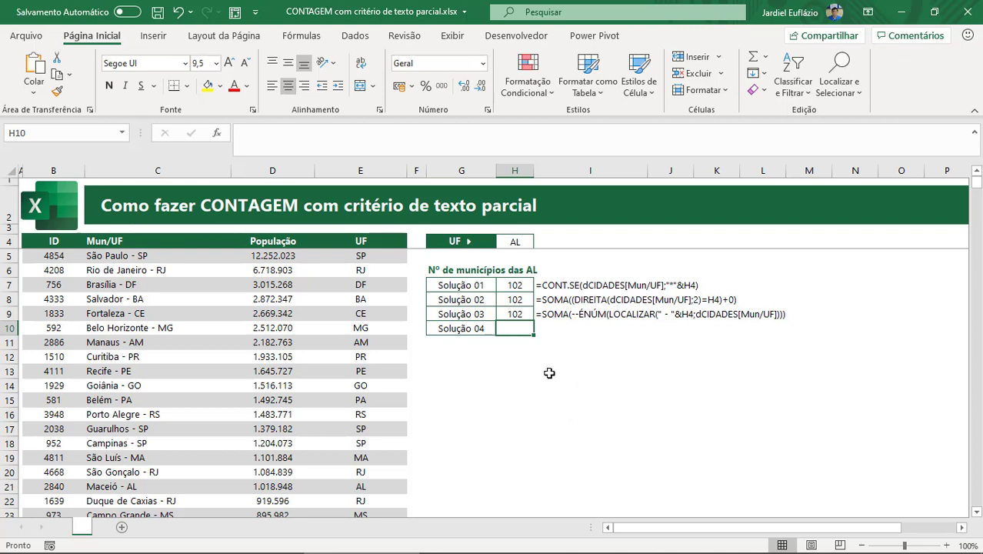
- In H10, enter =SUBSTITUIR(dCIDADES[Mun/UF];" - "&H4;"") to strip ' - ' plus the UF
{"action": "type", "text": "=SUBT"}
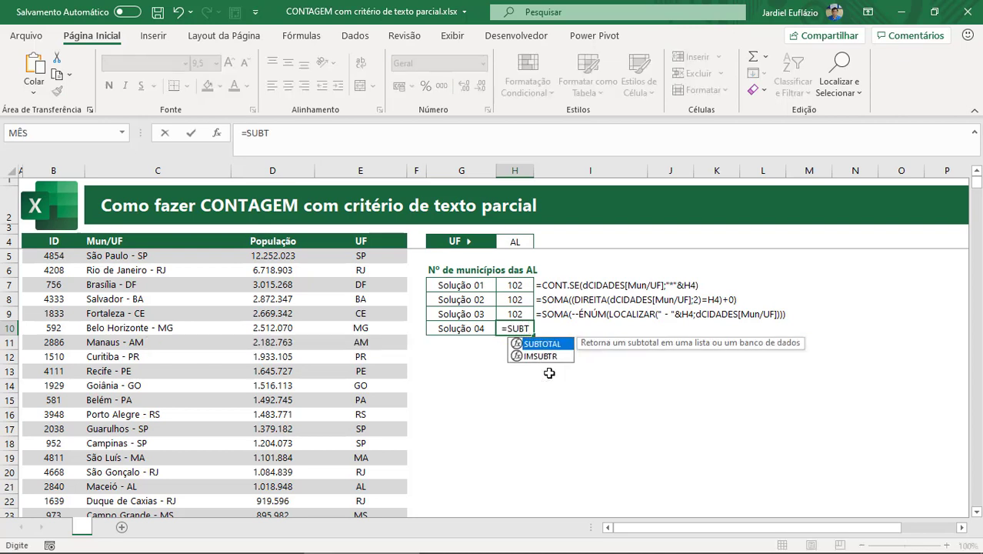
{"action": "key", "text": "BackSpace"}
{"action": "key", "text": "Tab"}
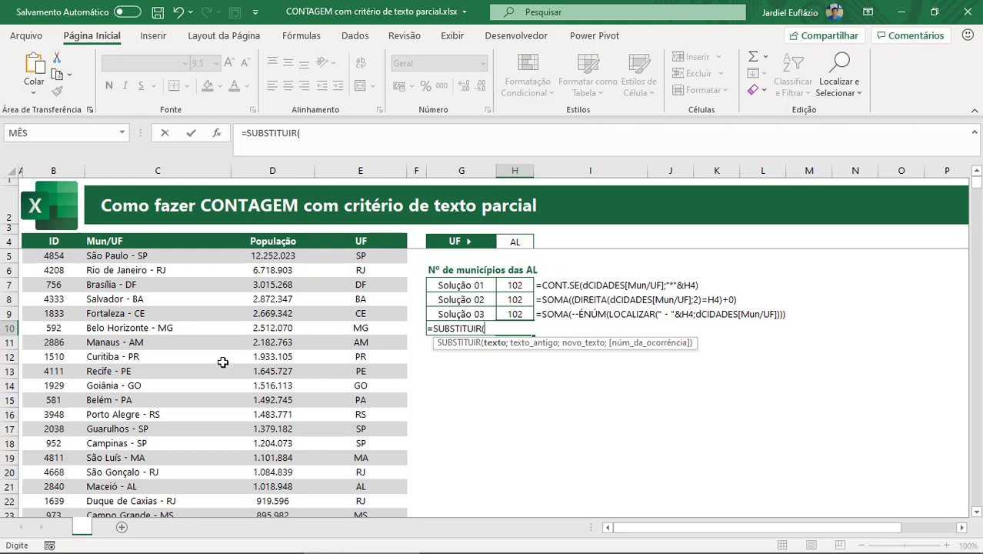
{"action": "left_click", "coordinate": [178, 384]}
{"action": "key", "text": "ctrl+space"}
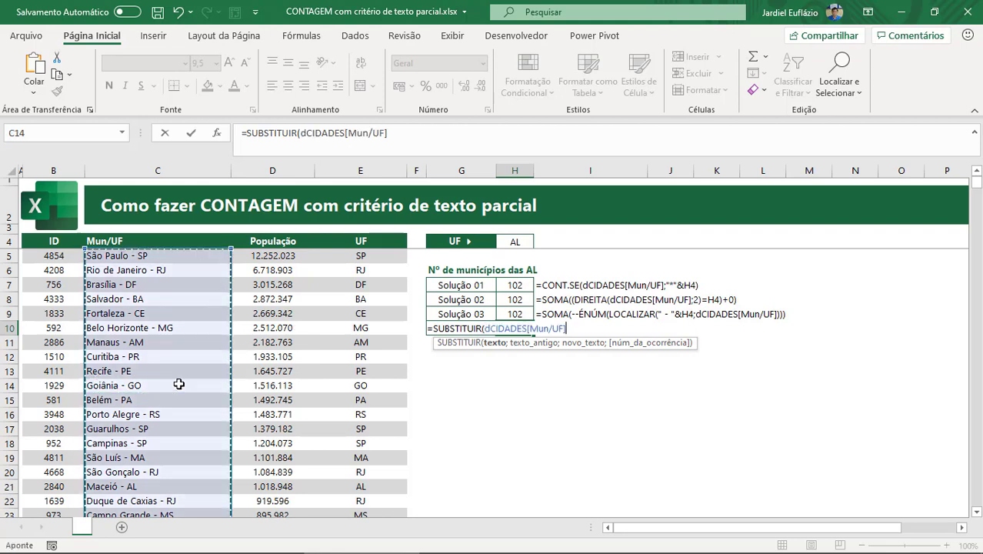
{"action": "type", "text": ";\""}
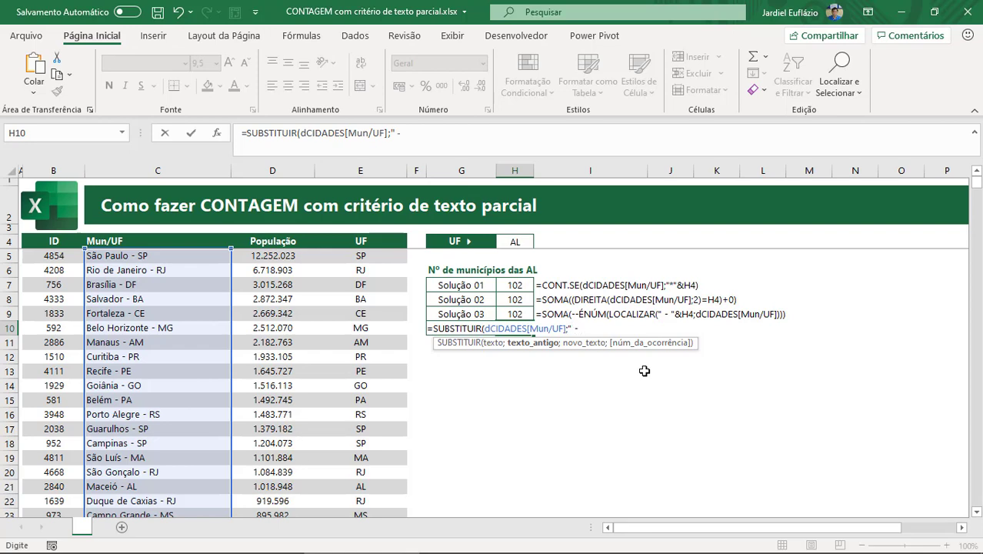
{"action": "type", "text": " - \"&"}
{"action": "left_click", "coordinate": [517, 243]}
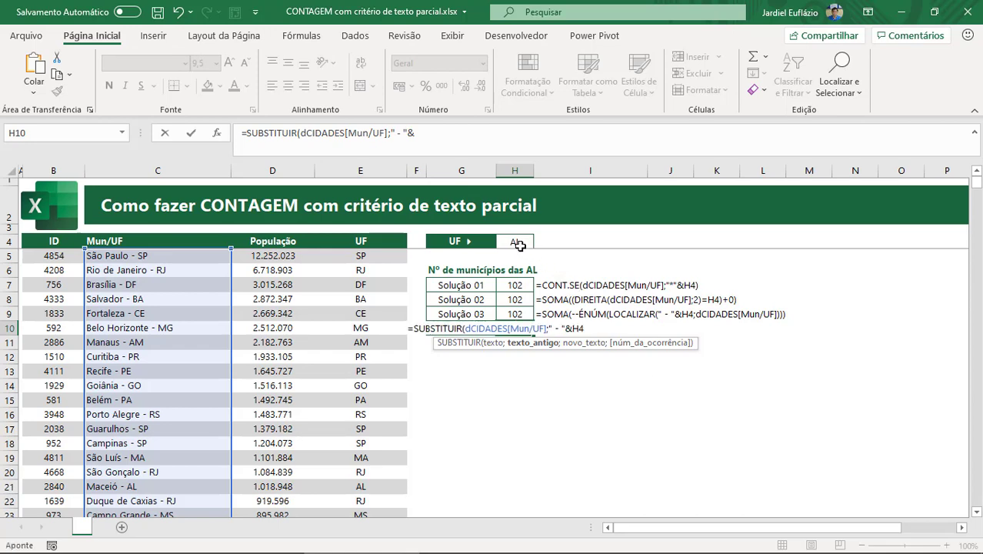
{"action": "type", "text": ";\"\""}
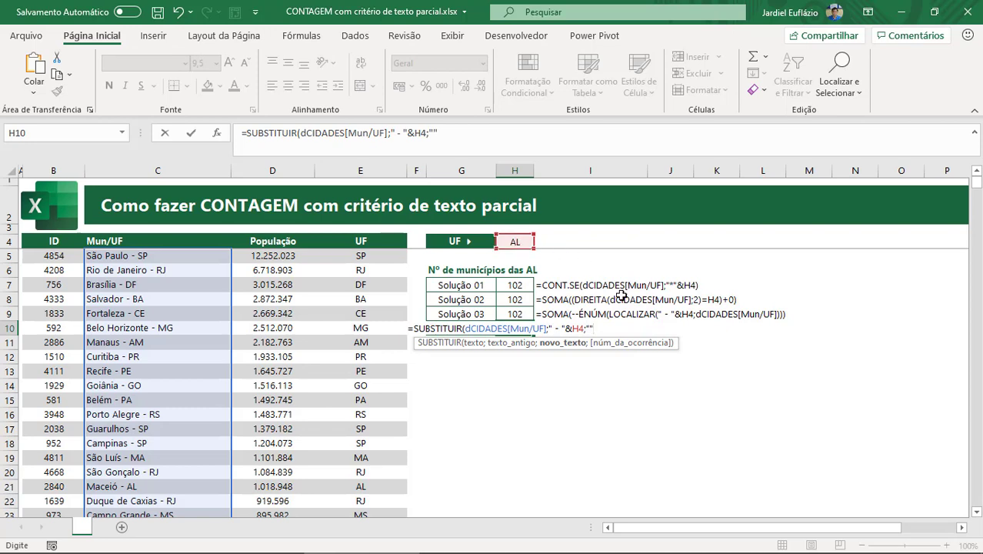
{"action": "type", "text": ")"}
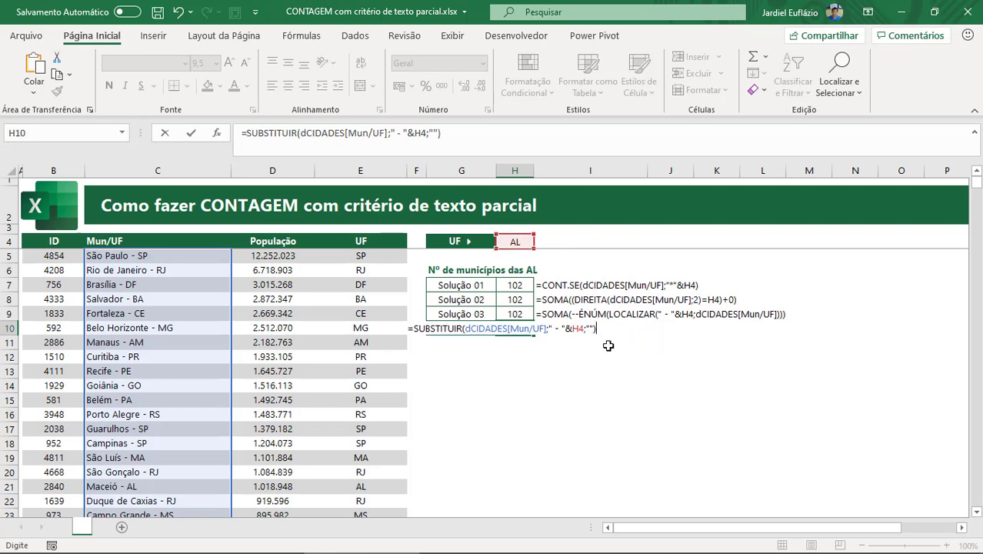
{"action": "left_click_drag", "start_coordinate": [542, 156], "coordinate": [542, 308]}
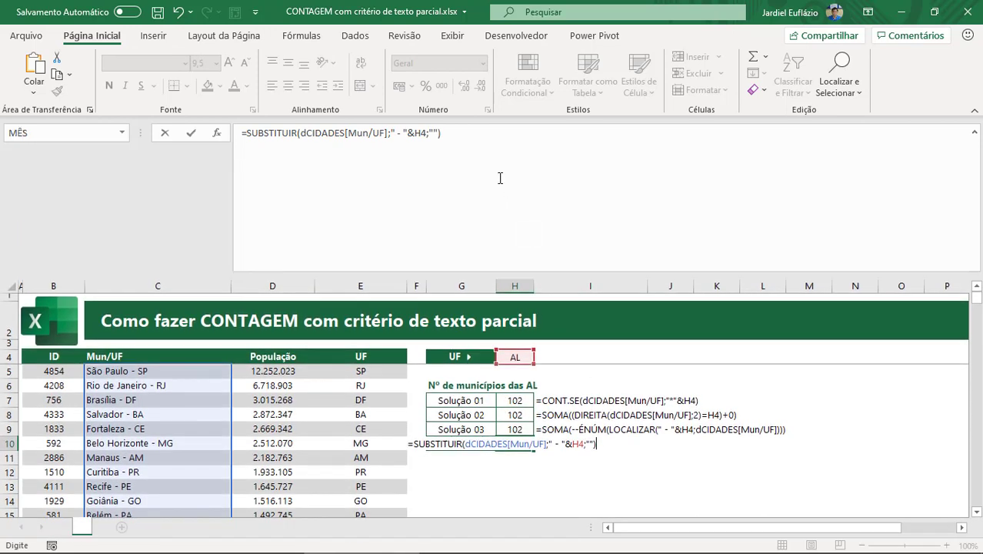
- Preview the SUBSTITUIR results with F9, browse the city-name array, then undo back to the formula
{"action": "left_click", "coordinate": [485, 151]}
{"action": "key", "text": "F9"}
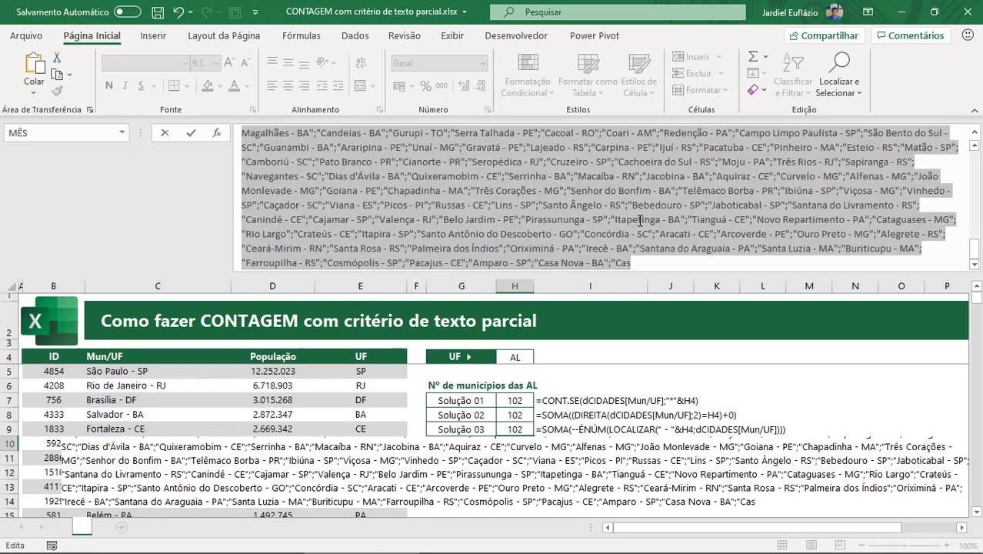
{"action": "left_click", "coordinate": [640, 221]}
{"action": "left_click_drag", "start_coordinate": [973, 256], "coordinate": [973, 157]}
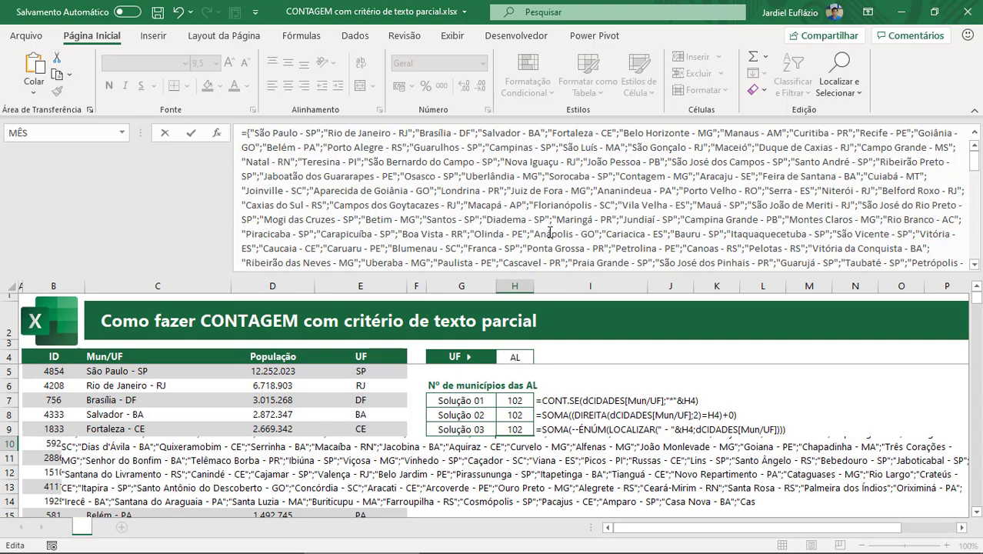
{"action": "left_click_drag", "start_coordinate": [260, 135], "coordinate": [513, 134]}
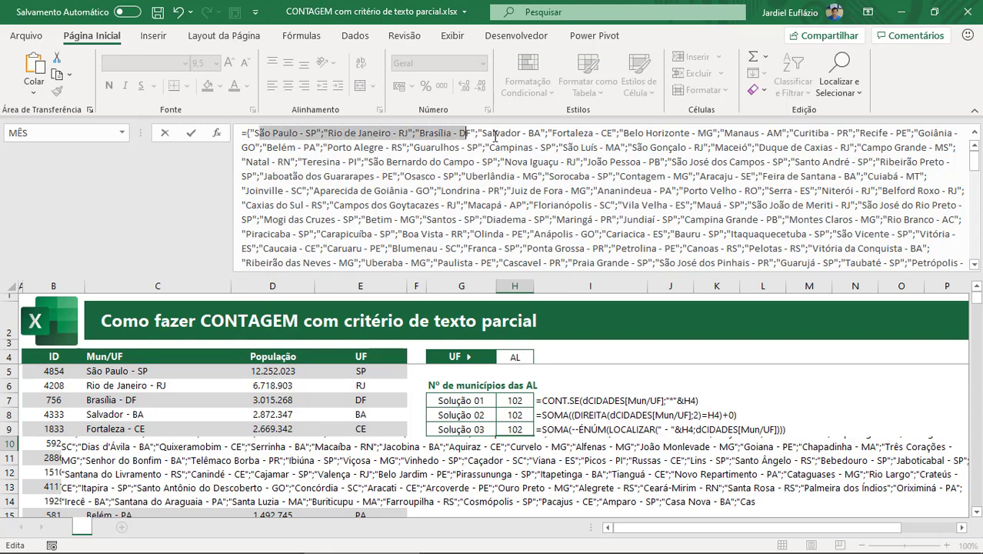
{"action": "left_click", "coordinate": [632, 177]}
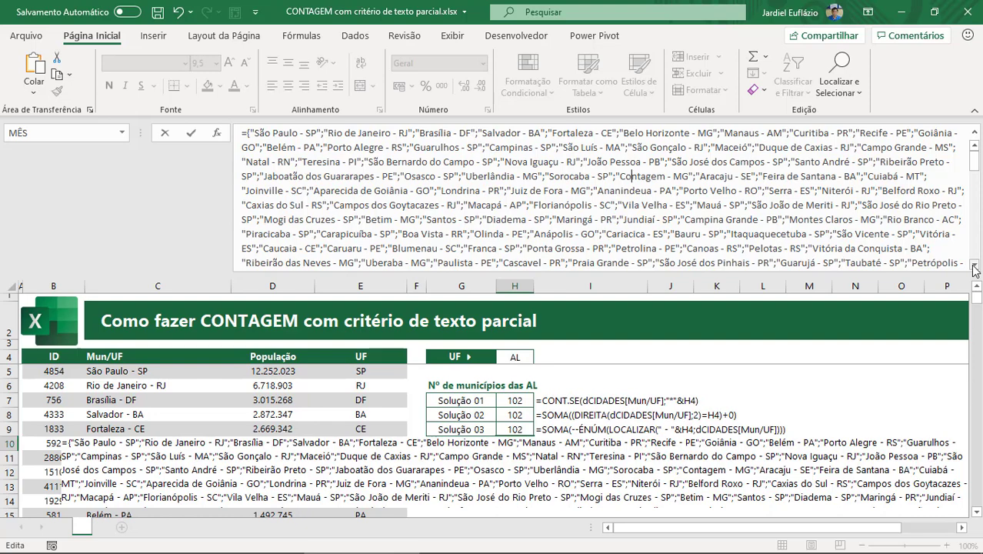
{"action": "left_click", "coordinate": [974, 269]}
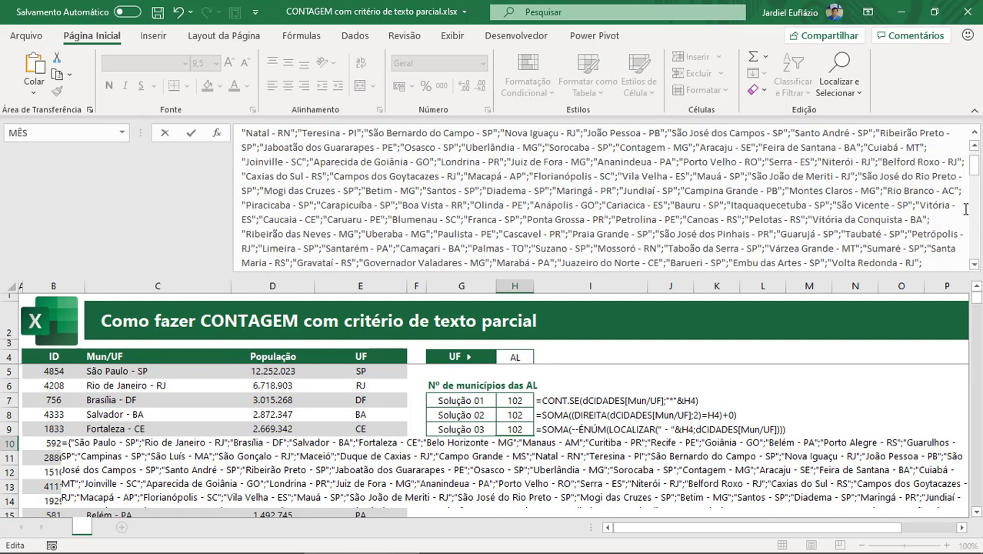
{"action": "key", "text": "Down"}
{"action": "left_click_drag", "start_coordinate": [974, 165], "coordinate": [975, 158]}
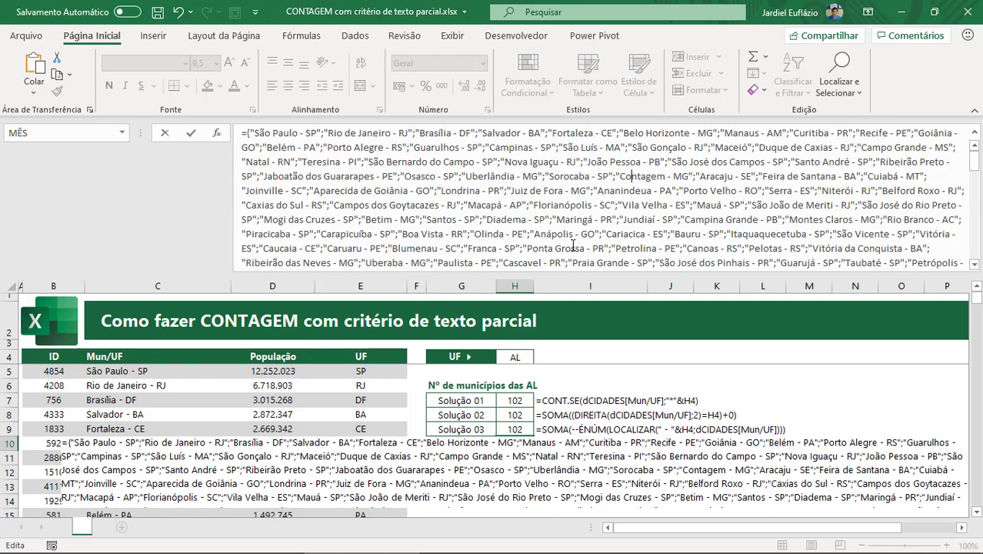
{"action": "key", "text": "ctrl+z"}
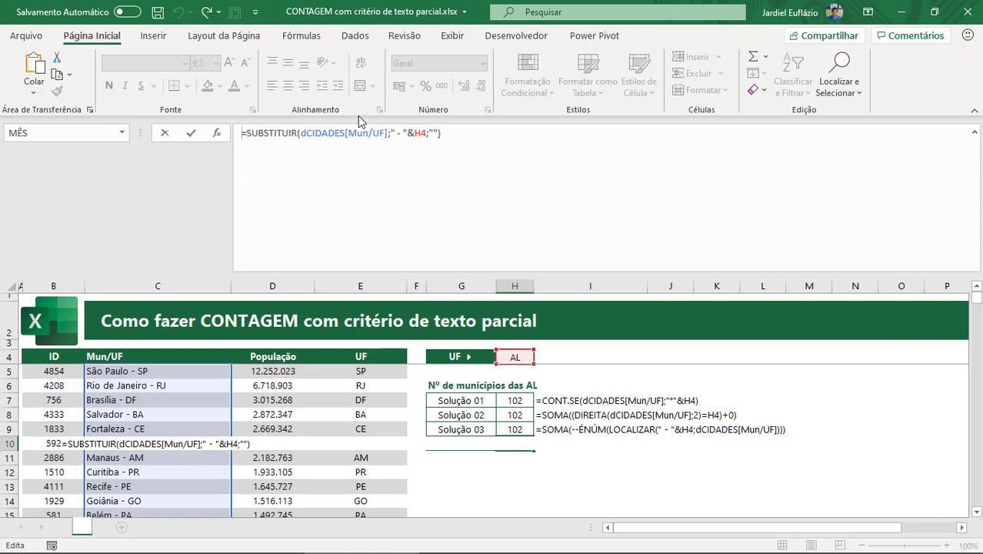
- Commit the SUBSTITUIR formula in H10 and return the formula bar to normal height
{"action": "key", "text": "Return"}
{"action": "left_click", "coordinate": [176, 371]}
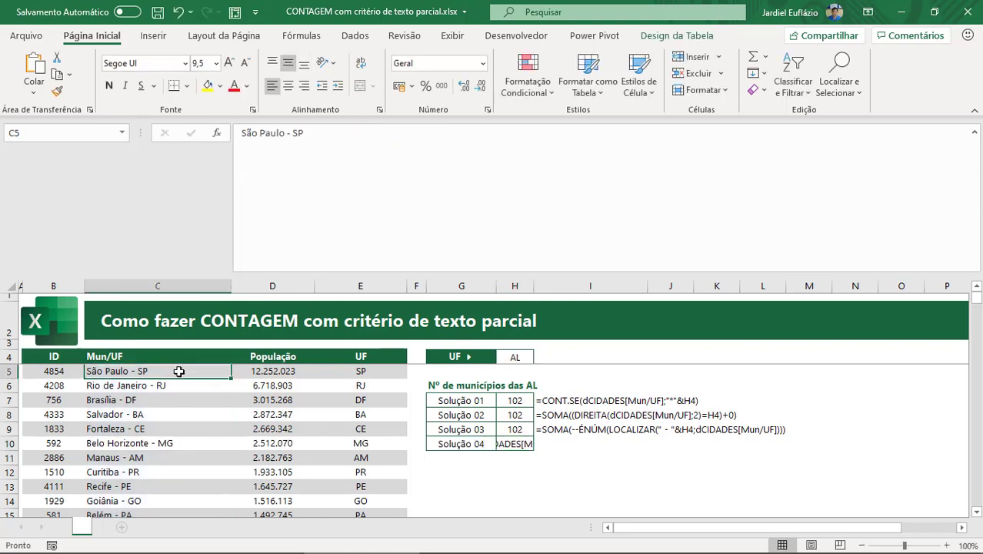
{"action": "left_click_drag", "start_coordinate": [272, 273], "coordinate": [279, 154]}
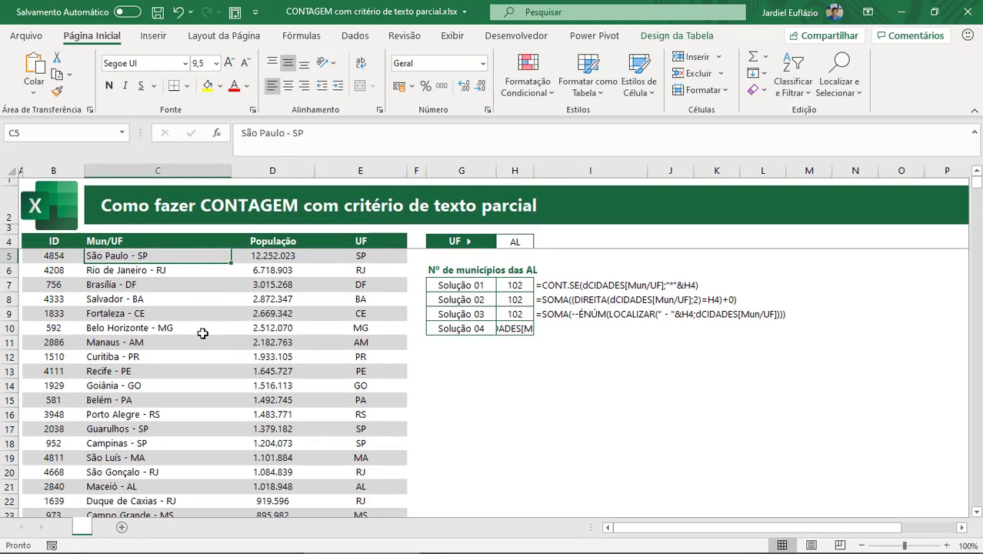
- Select IDs from B5 down to Maceió - AL to confirm it is the 17th city
{"action": "left_click", "coordinate": [136, 485]}
{"action": "left_click_drag", "start_coordinate": [136, 486], "coordinate": [362, 486]}
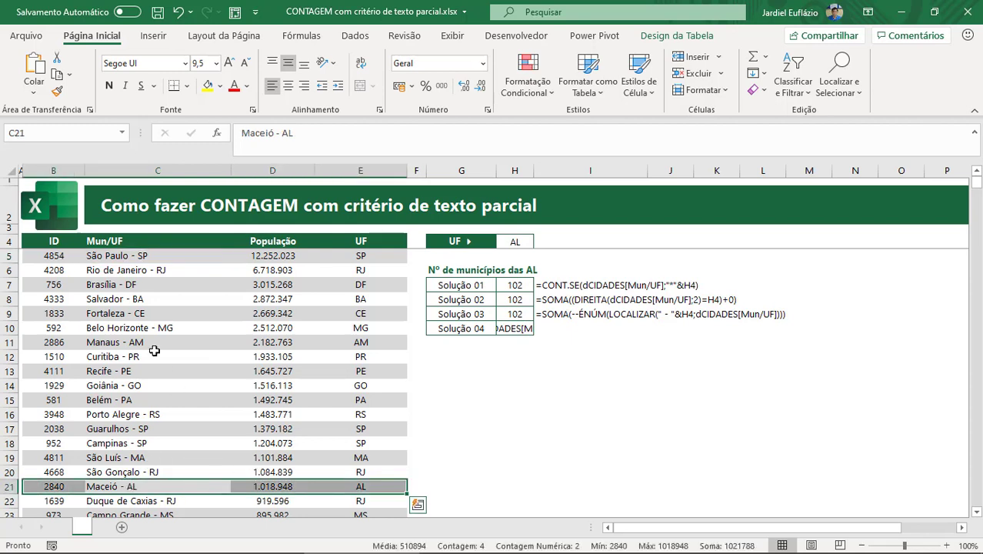
{"action": "left_click", "coordinate": [66, 258]}
{"action": "left_click_drag", "start_coordinate": [66, 267], "coordinate": [65, 485]}
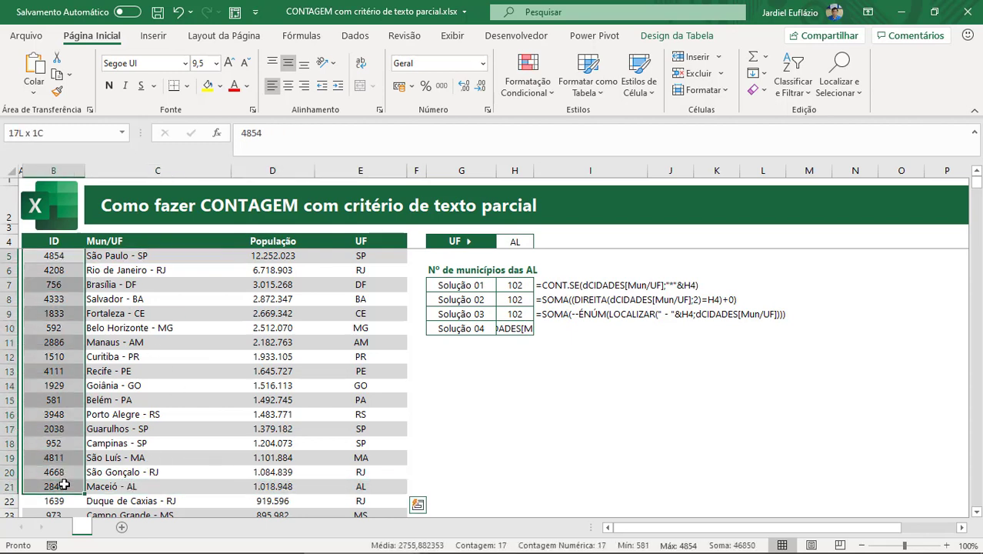
{"action": "left_click", "coordinate": [527, 329]}
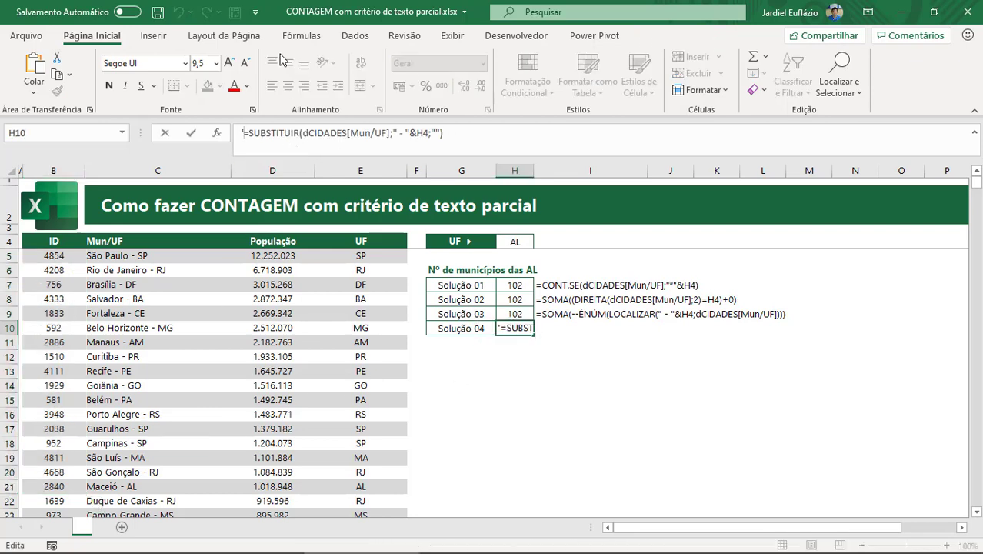
- Evaluate H10's formula with F9, locate Maceió in the city array, then undo the preview
{"action": "left_click", "coordinate": [245, 132]}
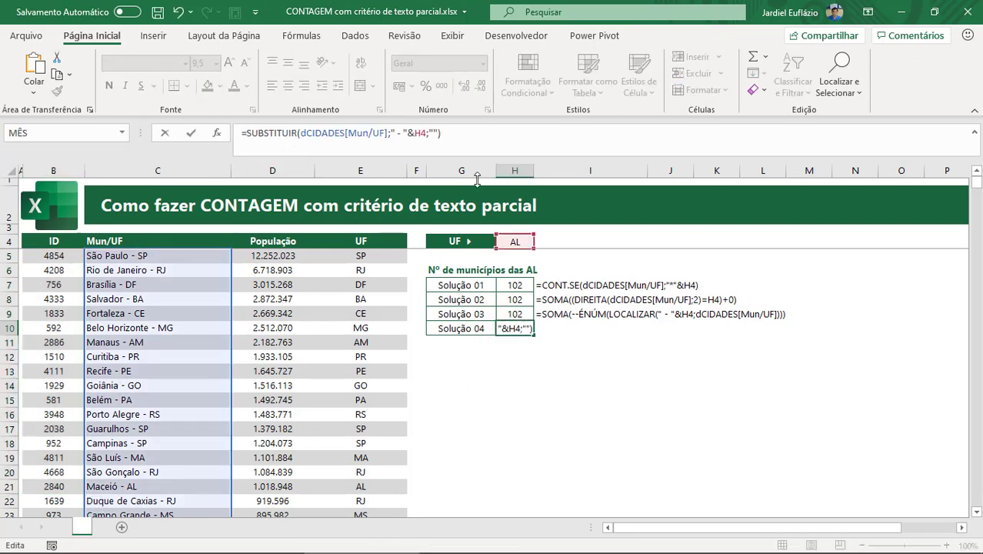
{"action": "left_click_drag", "start_coordinate": [476, 158], "coordinate": [472, 258]}
{"action": "key", "text": "F9"}
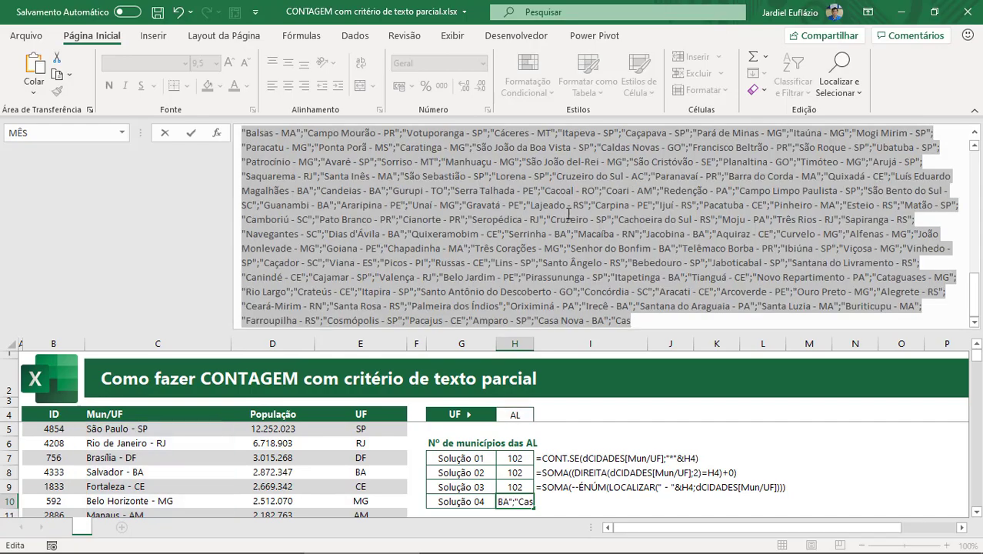
{"action": "scroll", "coordinate": [569, 214], "scroll_direction": "up", "scroll_amount": 5}
{"action": "scroll", "coordinate": [576, 203], "scroll_direction": "up", "scroll_amount": 5}
{"action": "scroll", "coordinate": [581, 193], "scroll_direction": "up", "scroll_amount": 5}
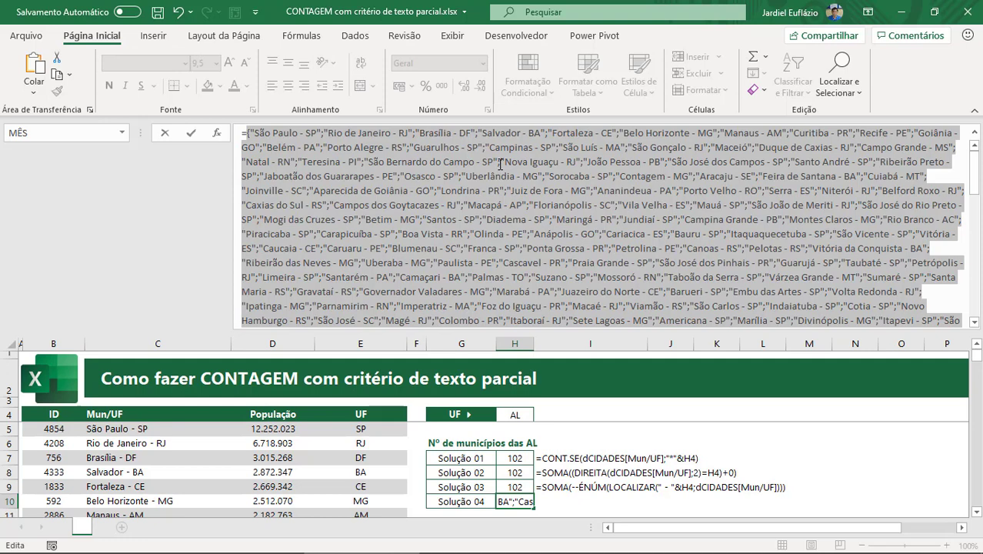
{"action": "left_click", "coordinate": [500, 163]}
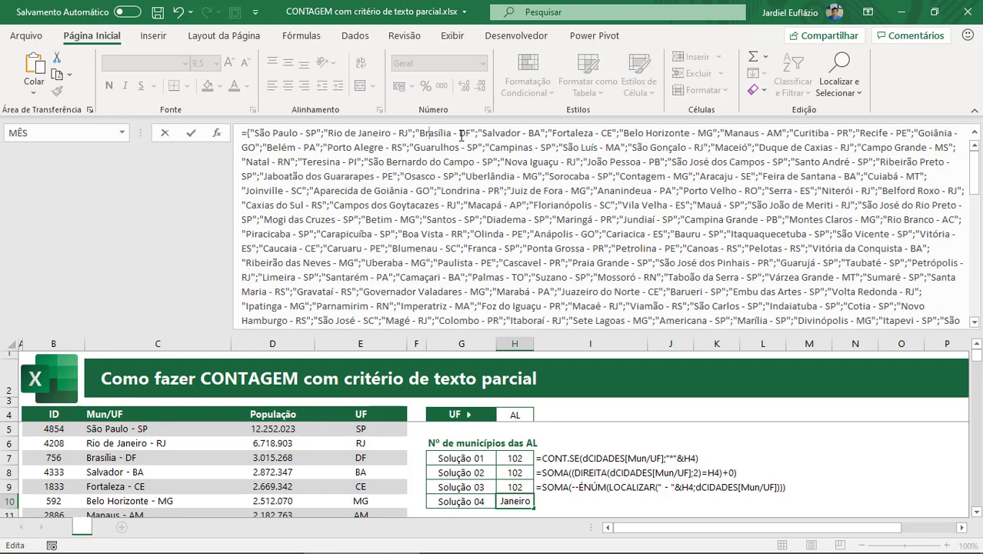
{"action": "left_click", "coordinate": [637, 134]}
{"action": "left_click", "coordinate": [728, 136]}
{"action": "left_click", "coordinate": [766, 135]}
{"action": "left_click", "coordinate": [896, 133]}
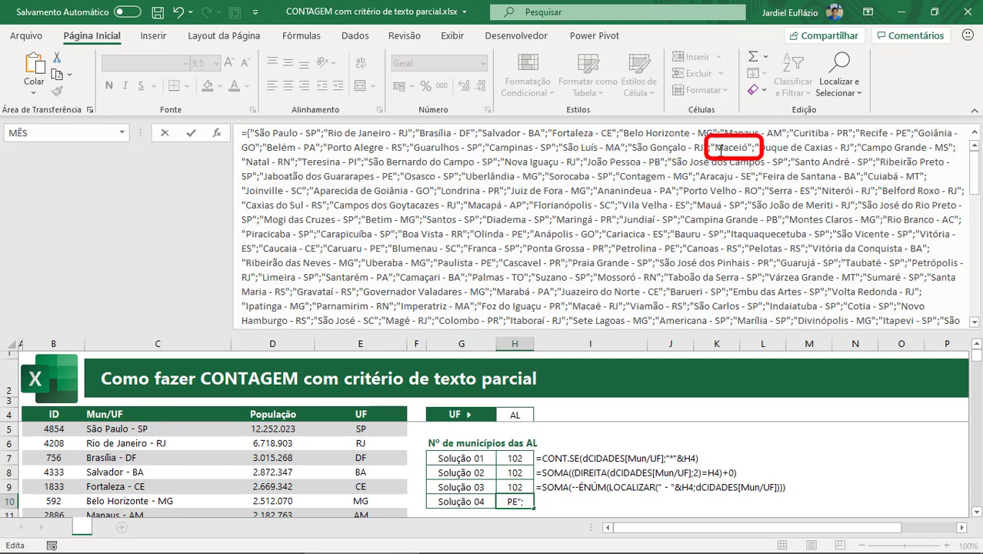
{"action": "left_click_drag", "start_coordinate": [711, 147], "coordinate": [751, 147]}
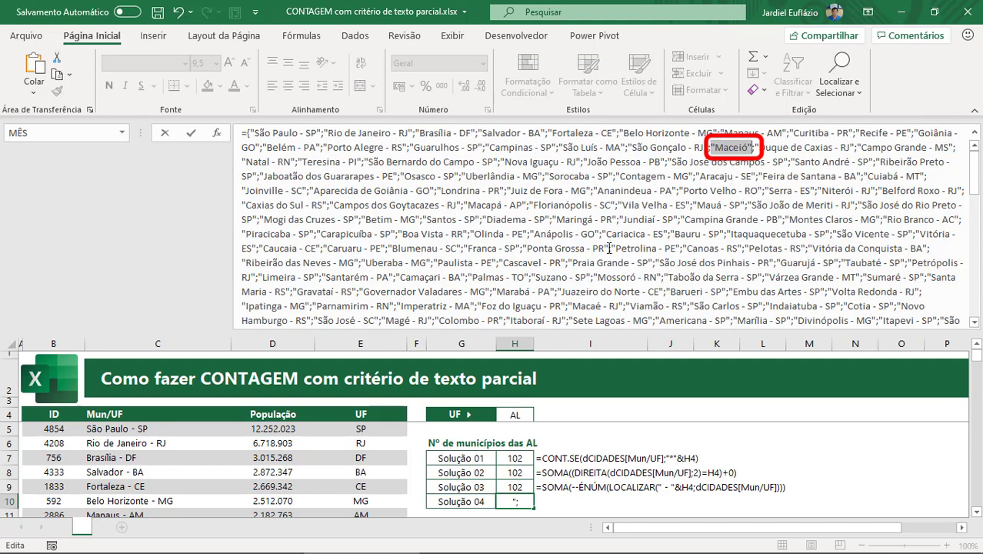
{"action": "key", "text": "ctrl+z"}
- Commit the formula in H10 and shrink the formula bar
{"action": "left_click", "coordinate": [244, 134]}
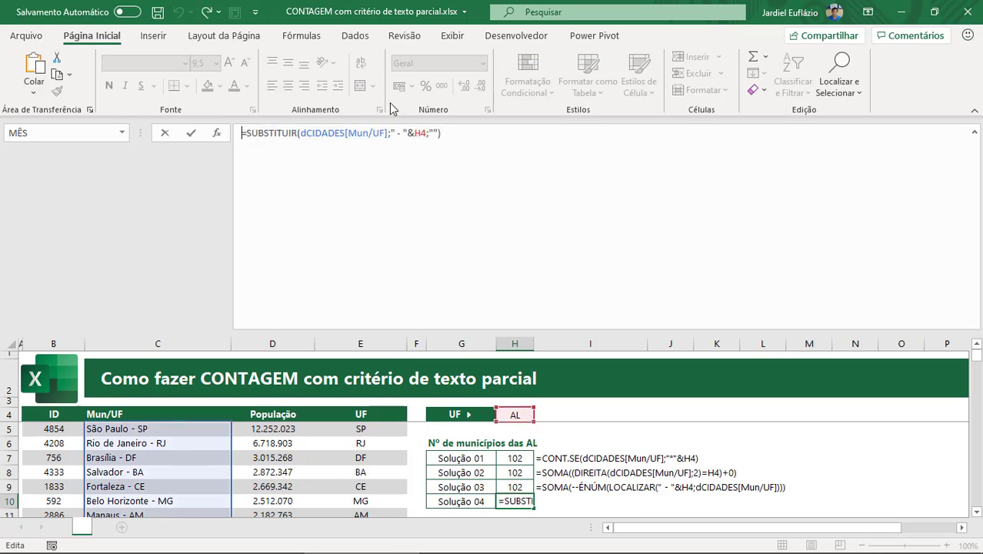
{"action": "key", "text": "Return"}
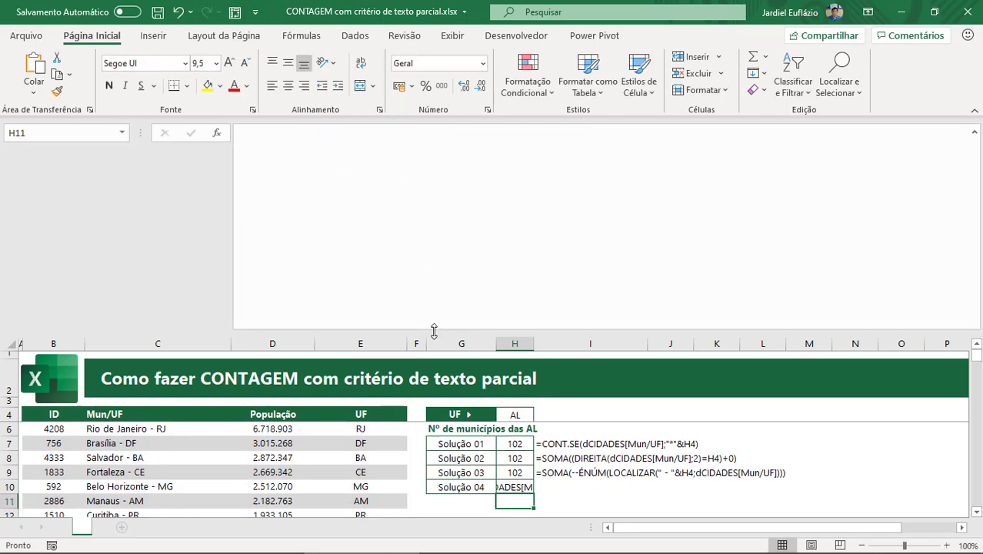
{"action": "left_click_drag", "start_coordinate": [434, 331], "coordinate": [434, 172]}
{"action": "scroll", "coordinate": [230, 327], "scroll_direction": "up", "scroll_amount": 1}
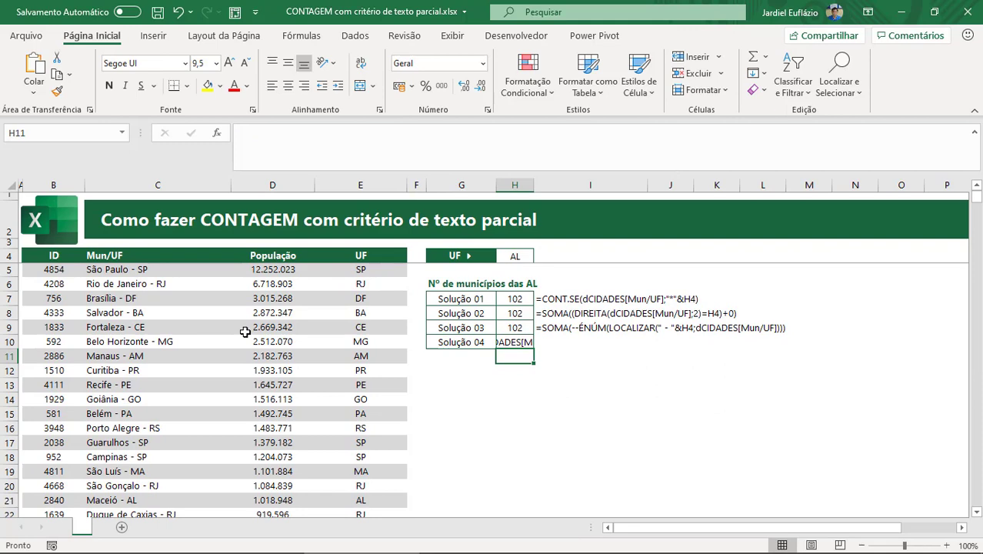
- Sort the city table by UF from A to Z and inspect the AL rows
{"action": "left_click", "coordinate": [202, 325]}
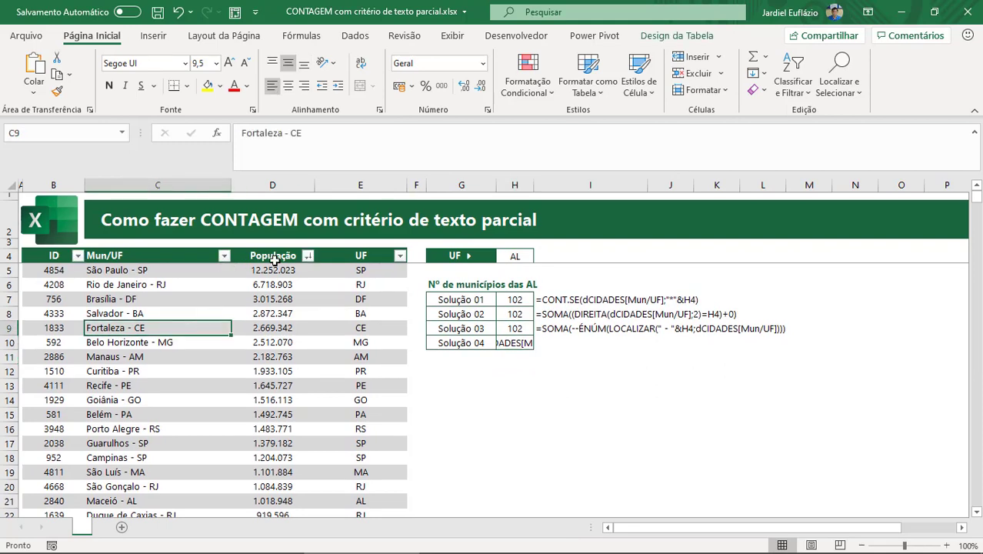
{"action": "left_click", "coordinate": [399, 255]}
{"action": "left_click", "coordinate": [315, 246]}
{"action": "left_click", "coordinate": [385, 272]}
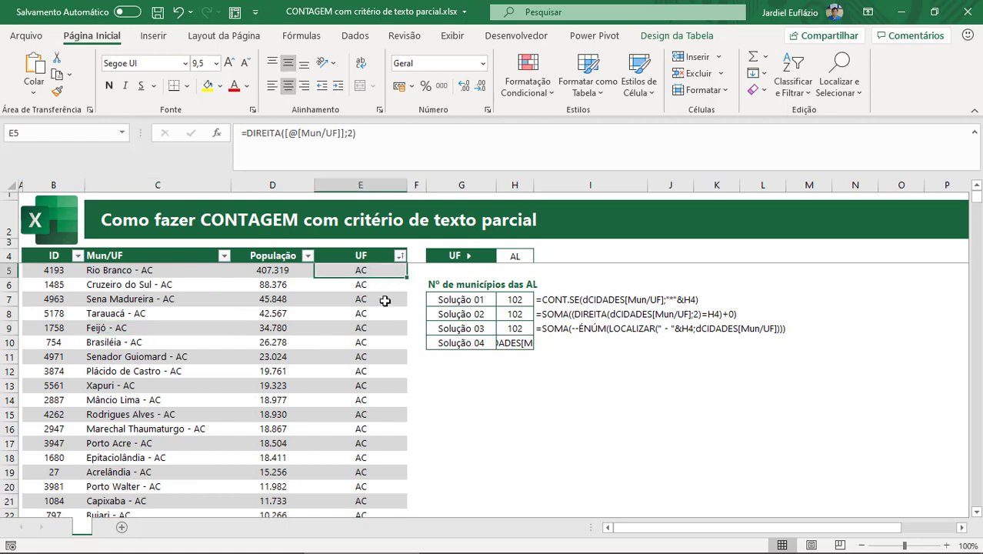
{"action": "scroll", "coordinate": [374, 299], "scroll_direction": "down", "scroll_amount": 1}
{"action": "scroll", "coordinate": [373, 299], "scroll_direction": "down", "scroll_amount": 3}
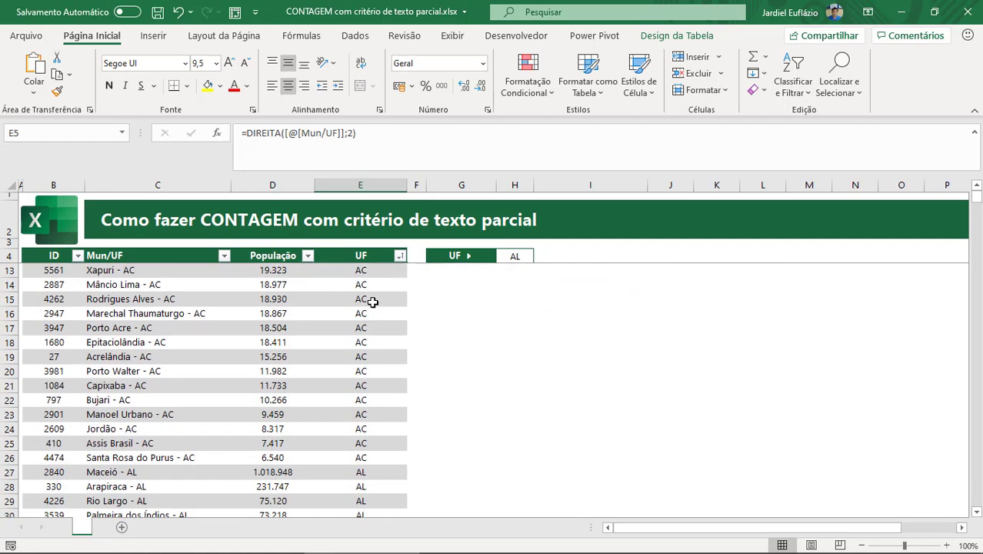
{"action": "left_click", "coordinate": [366, 414]}
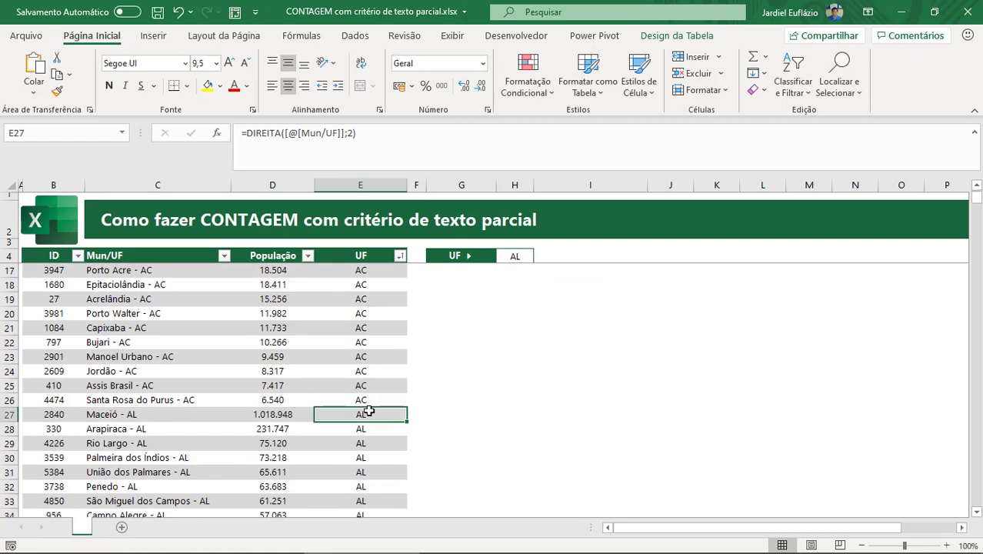
{"action": "scroll", "coordinate": [366, 400], "scroll_direction": "down", "scroll_amount": 2}
{"action": "scroll", "coordinate": [363, 387], "scroll_direction": "down", "scroll_amount": 2}
{"action": "scroll", "coordinate": [364, 387], "scroll_direction": "up", "scroll_amount": 4}
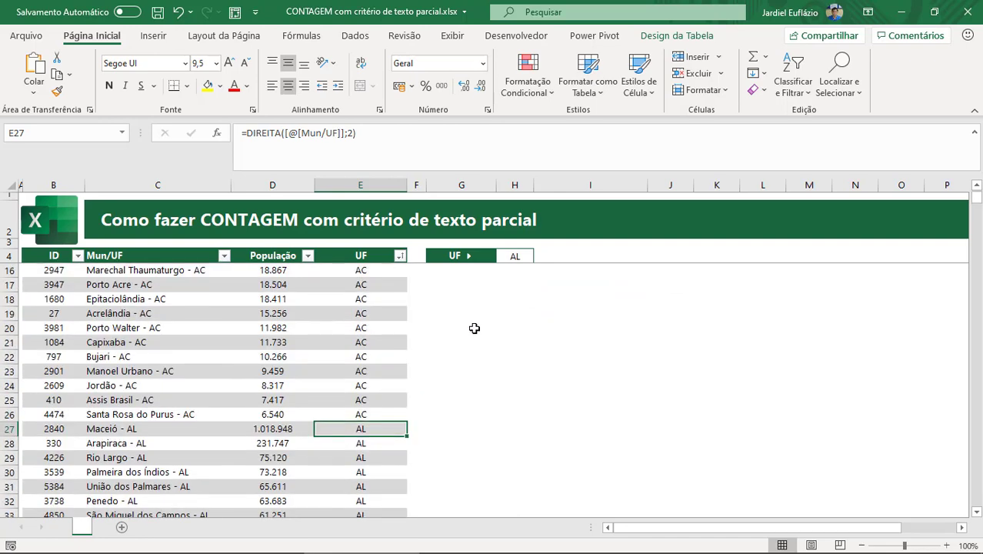
{"action": "scroll", "coordinate": [474, 329], "scroll_direction": "up", "scroll_amount": 4}
{"action": "left_click", "coordinate": [512, 342]}
- Remove the leading apostrophe from H10 and preview the AL cities in the evaluated array
{"action": "left_click", "coordinate": [243, 133]}
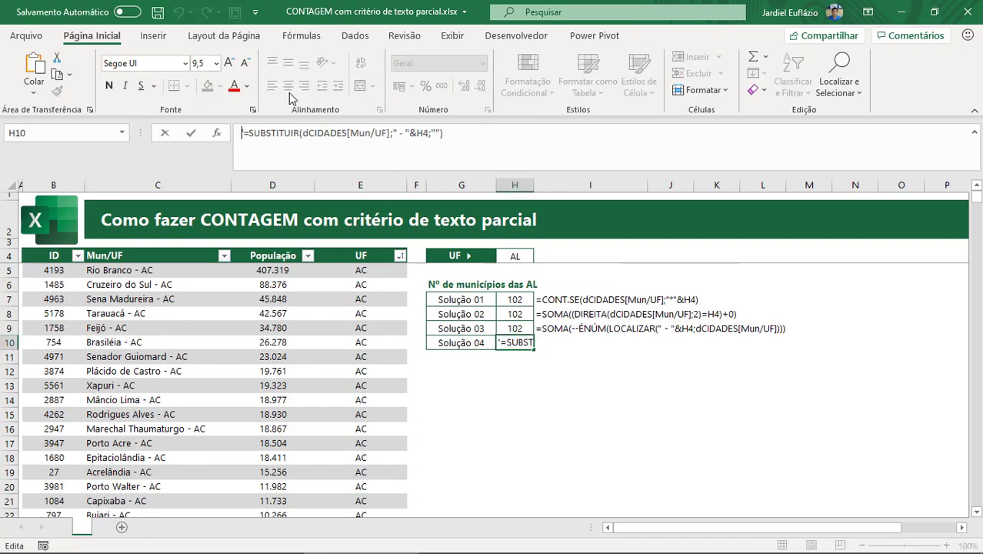
{"action": "key", "text": "BackSpace"}
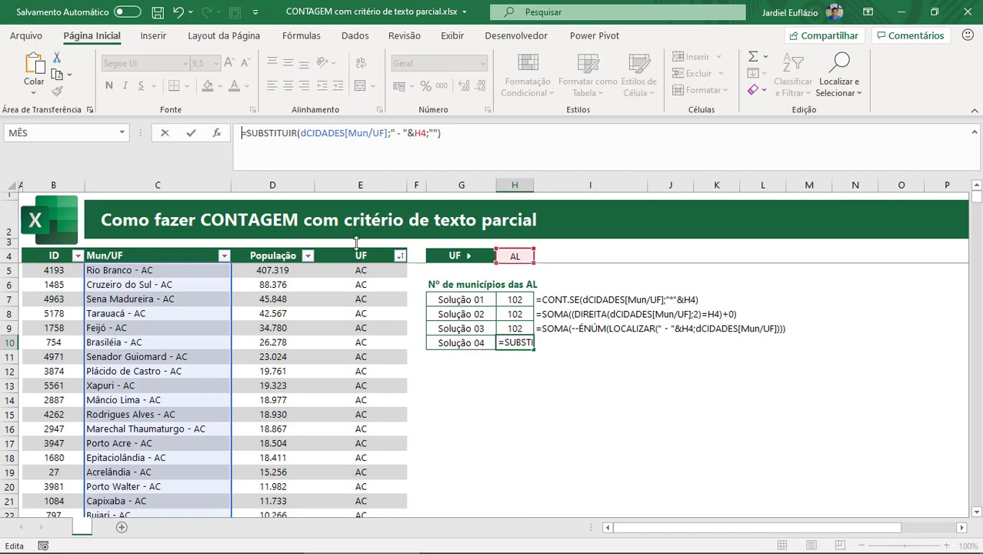
{"action": "left_click_drag", "start_coordinate": [356, 243], "coordinate": [356, 331]}
{"action": "left_click", "coordinate": [528, 147]}
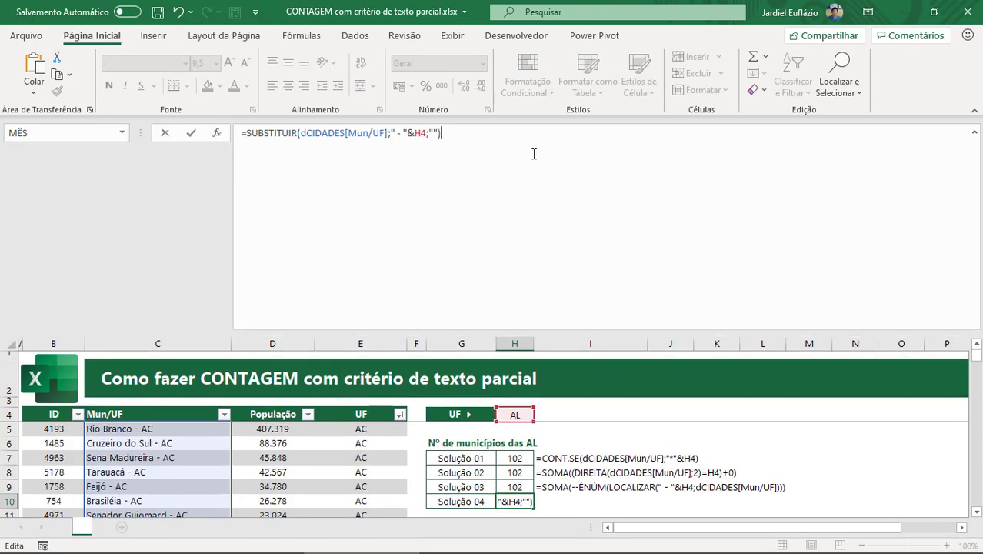
{"action": "key", "text": "F9"}
{"action": "scroll", "coordinate": [806, 262], "scroll_direction": "up", "scroll_amount": 5}
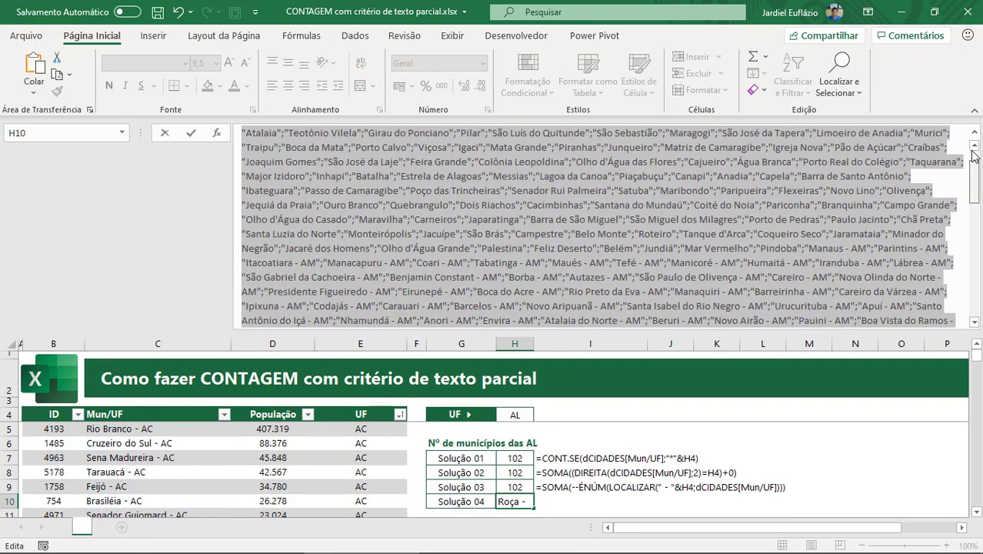
{"action": "scroll", "coordinate": [885, 171], "scroll_direction": "up", "scroll_amount": 10}
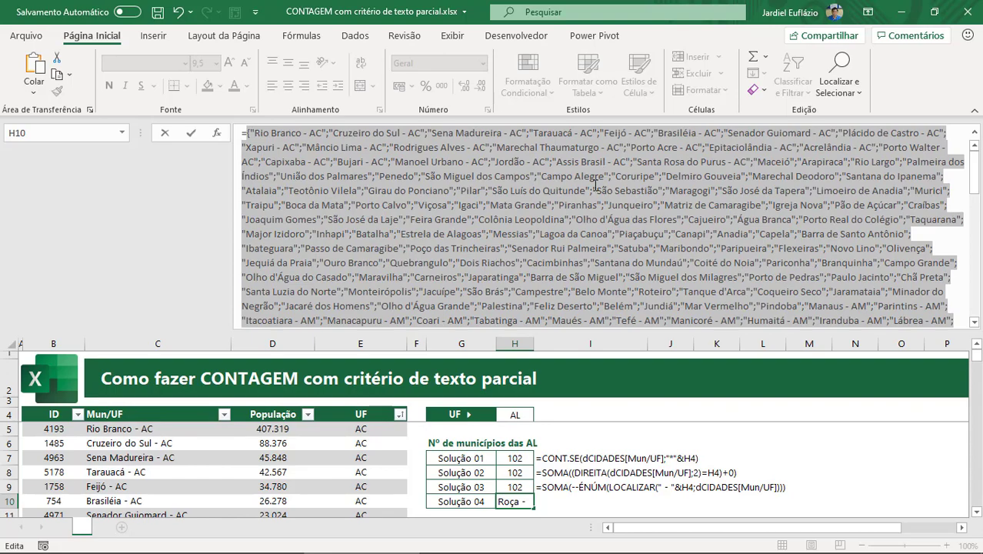
{"action": "left_click", "coordinate": [808, 190]}
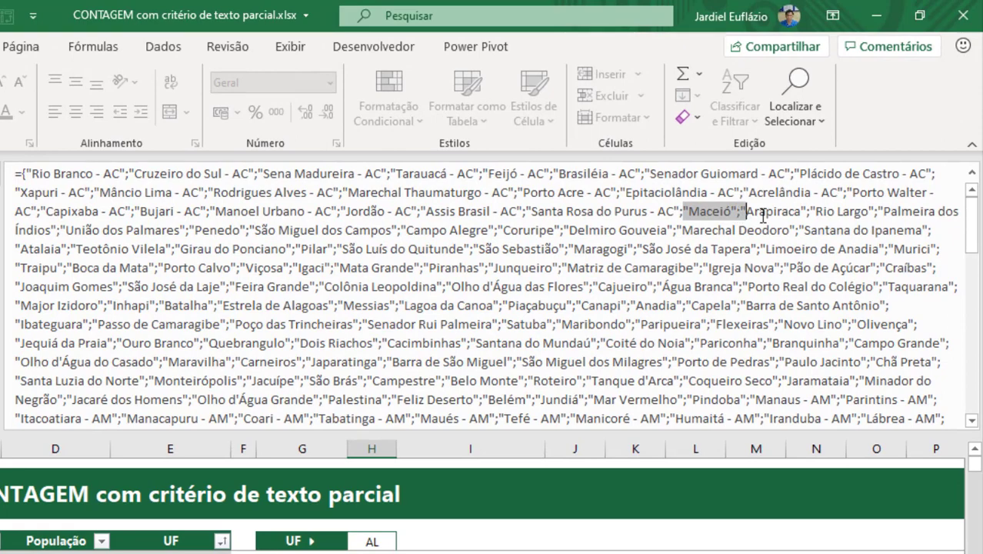
{"action": "left_click_drag", "start_coordinate": [756, 163], "coordinate": [847, 168]}
{"action": "mouse_move", "coordinate": [802, 217]}
{"action": "left_mouse_down"}
{"action": "mouse_move", "coordinate": [885, 217]}
{"action": "mouse_move", "coordinate": [705, 230]}
{"action": "mouse_move", "coordinate": [201, 227]}
{"action": "mouse_move", "coordinate": [387, 229]}
{"action": "left_mouse_up"}
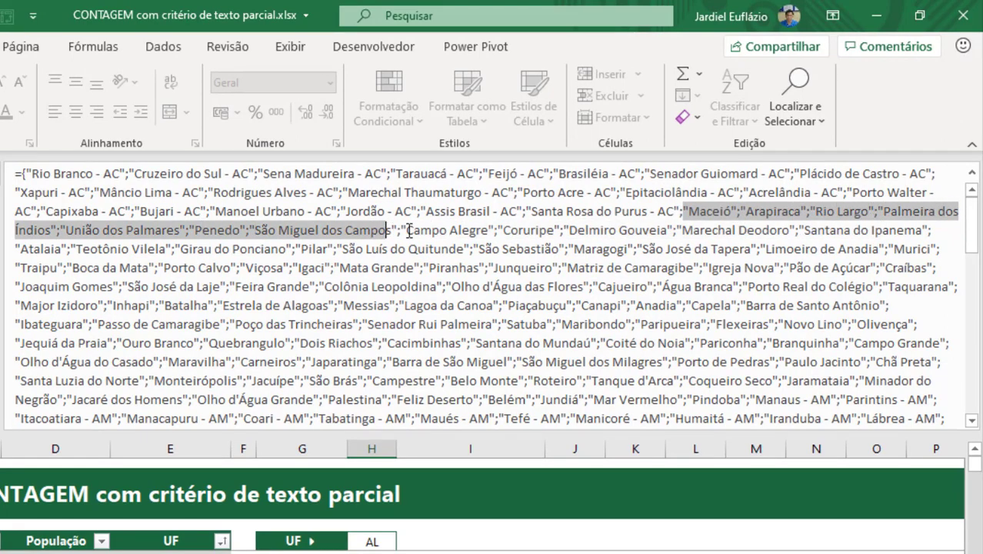
{"action": "left_click", "coordinate": [495, 229]}
{"action": "left_click", "coordinate": [560, 230]}
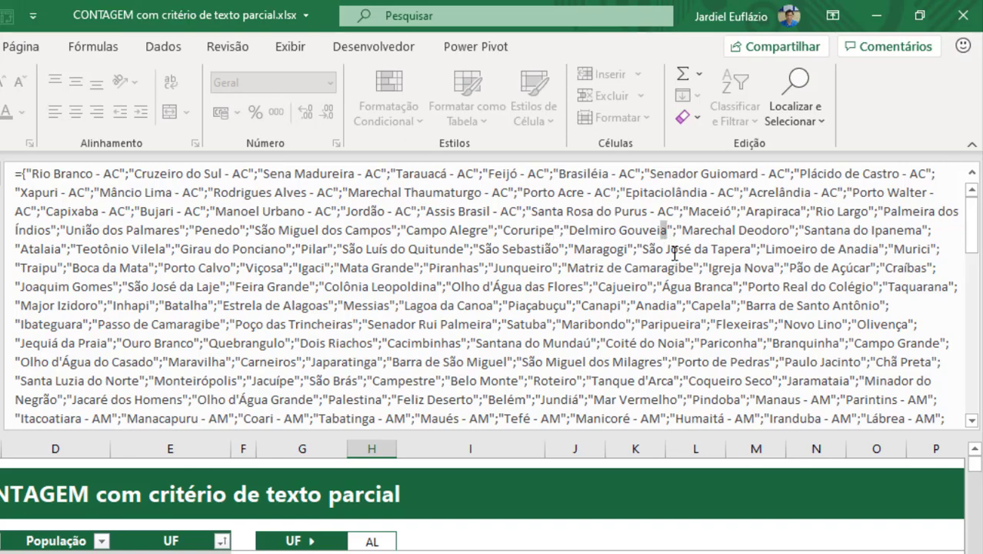
{"action": "key", "text": "Escape"}
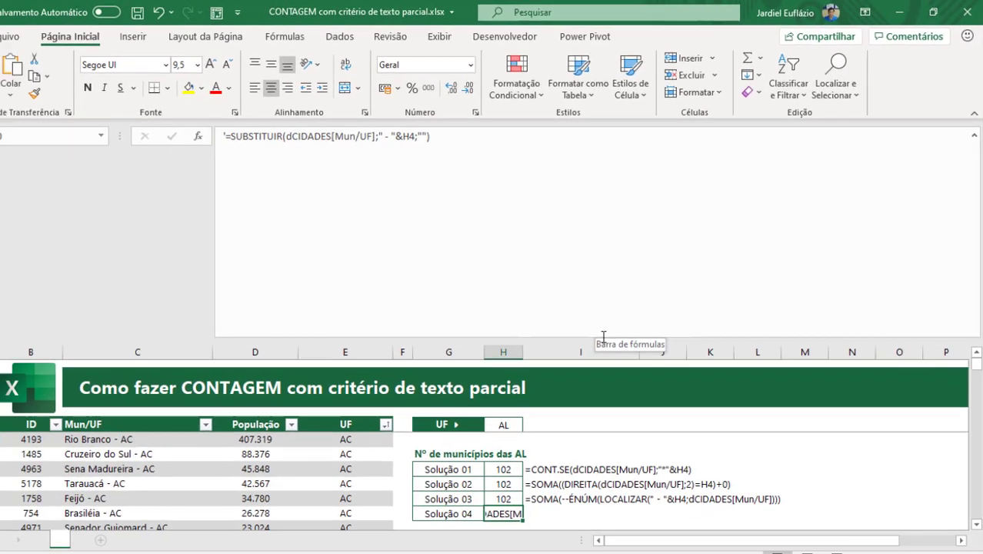
{"action": "left_click_drag", "start_coordinate": [575, 322], "coordinate": [592, 171]}
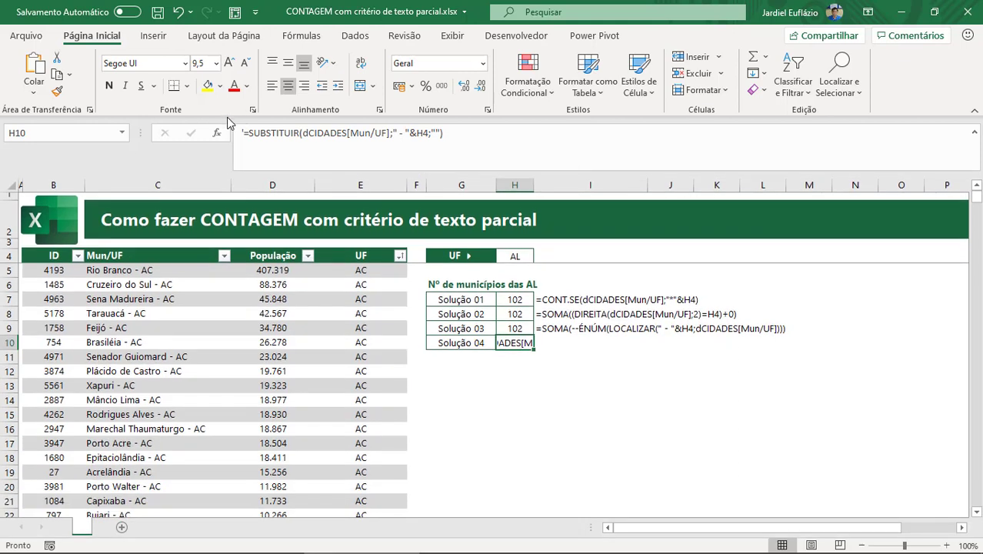
- Append <>dCIDADES[Mun/UF] to the H10 SUBSTITUIR formula as an inequality comparison
{"action": "left_click", "coordinate": [244, 132]}
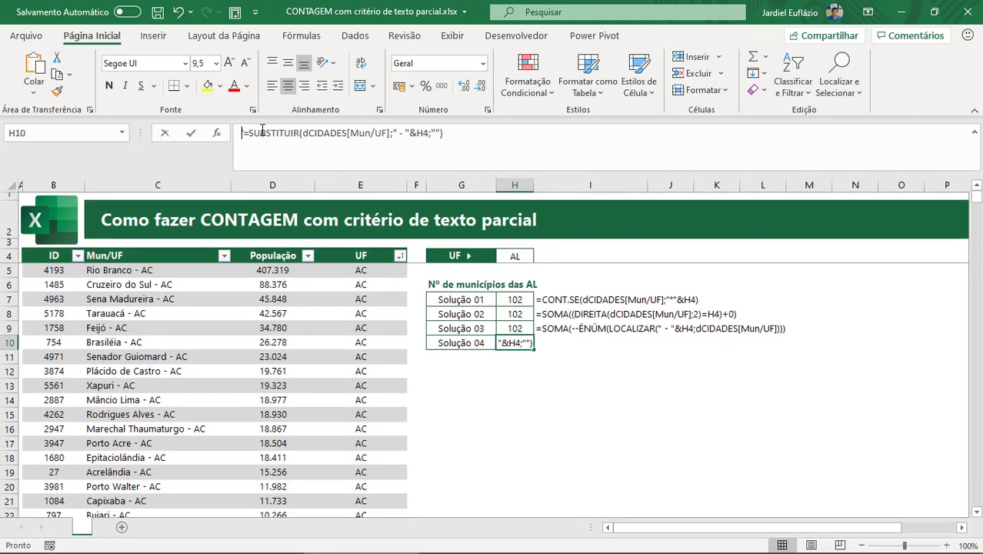
{"action": "key", "text": "BackSpace"}
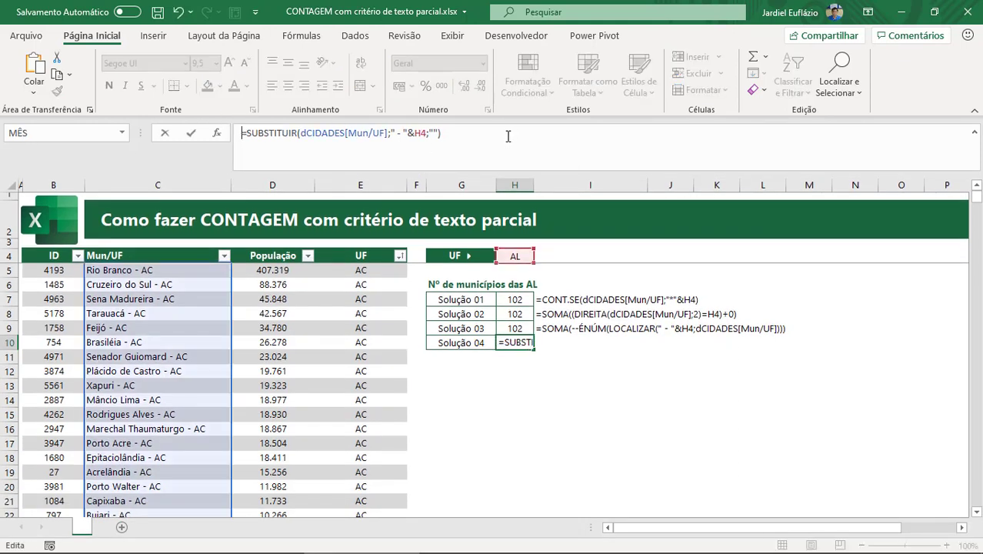
{"action": "left_click_drag", "start_coordinate": [494, 178], "coordinate": [493, 165]}
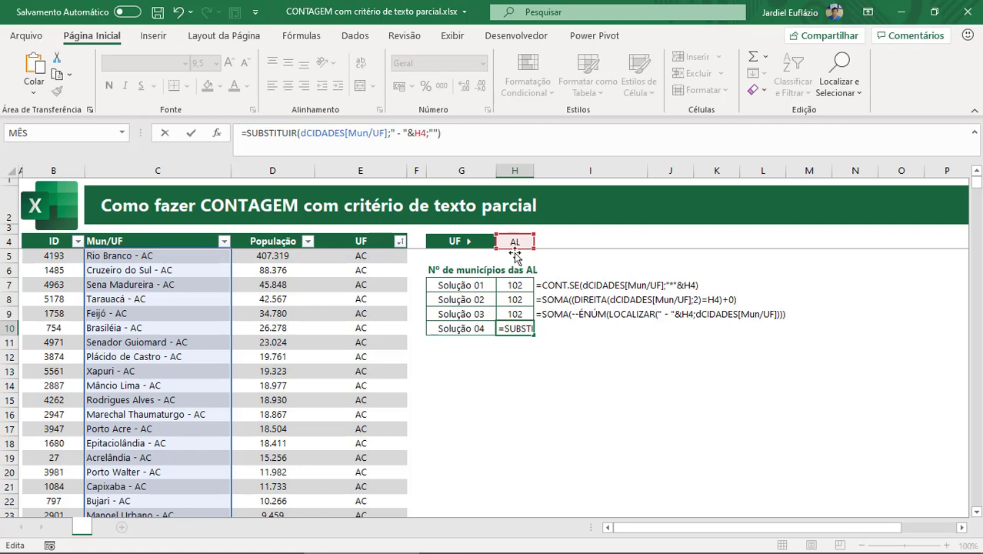
{"action": "left_click", "coordinate": [528, 331]}
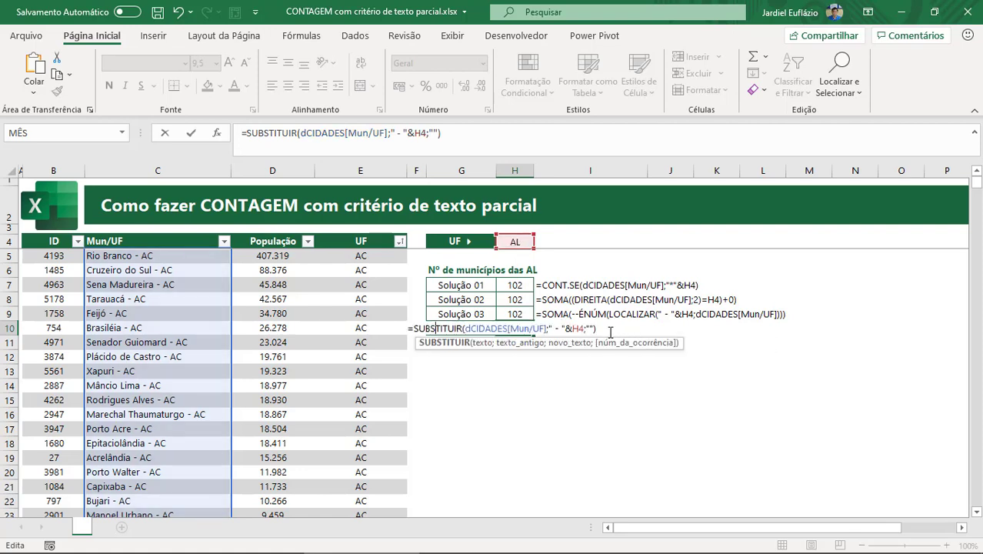
{"action": "left_click", "coordinate": [610, 331]}
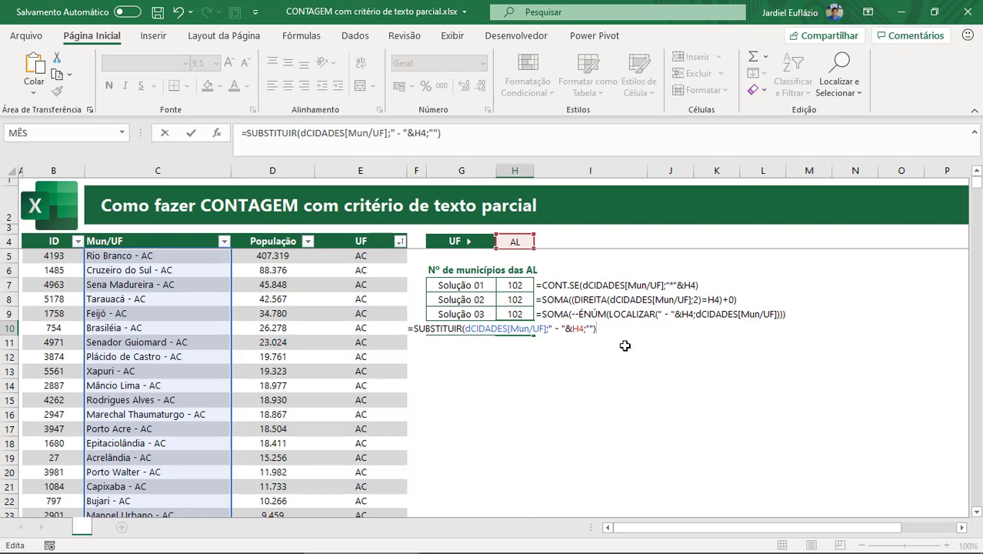
{"action": "type", "text": "<>"}
{"action": "left_click", "coordinate": [200, 374]}
{"action": "key", "text": "ctrl+space"}
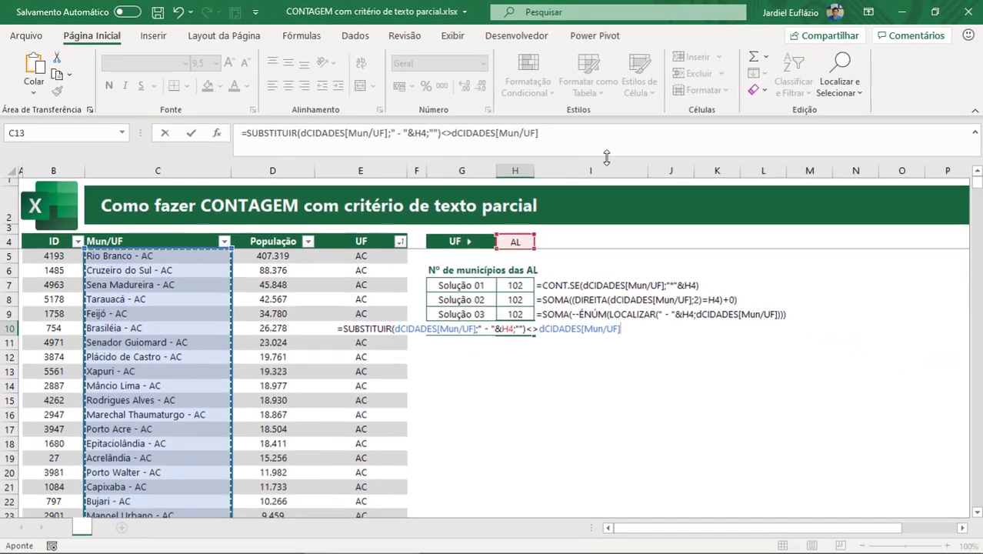
- Evaluate the comparison with F9, mark the VERDADEIRO results for the AL entries, then undo
{"action": "left_click_drag", "start_coordinate": [607, 157], "coordinate": [605, 300]}
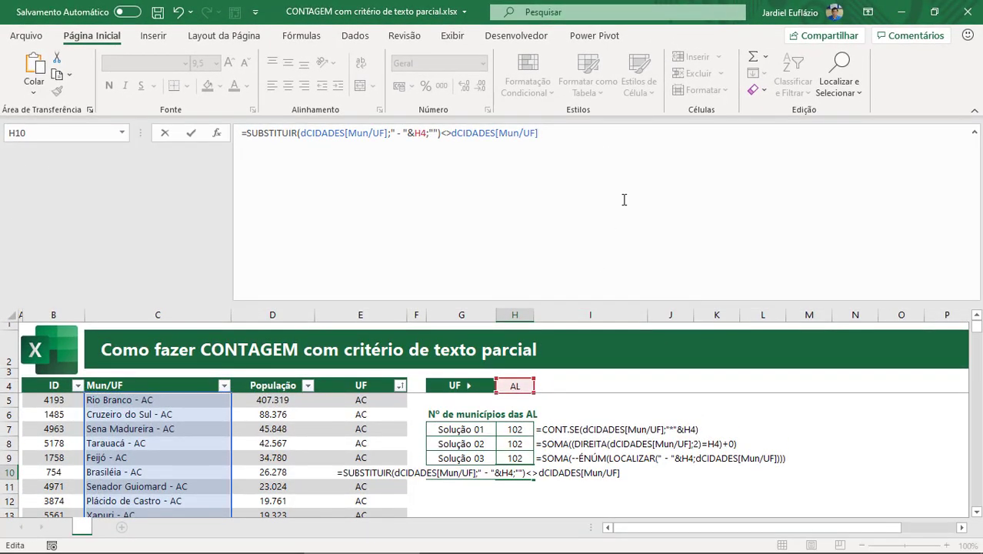
{"action": "key", "text": "F9"}
{"action": "left_click_drag", "start_coordinate": [975, 274], "coordinate": [974, 158]}
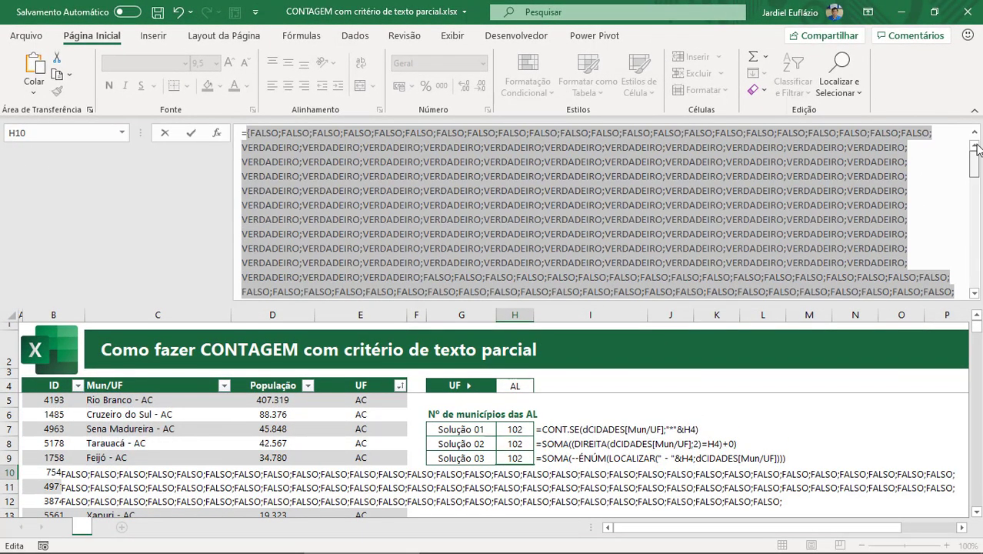
{"action": "left_click", "coordinate": [665, 190]}
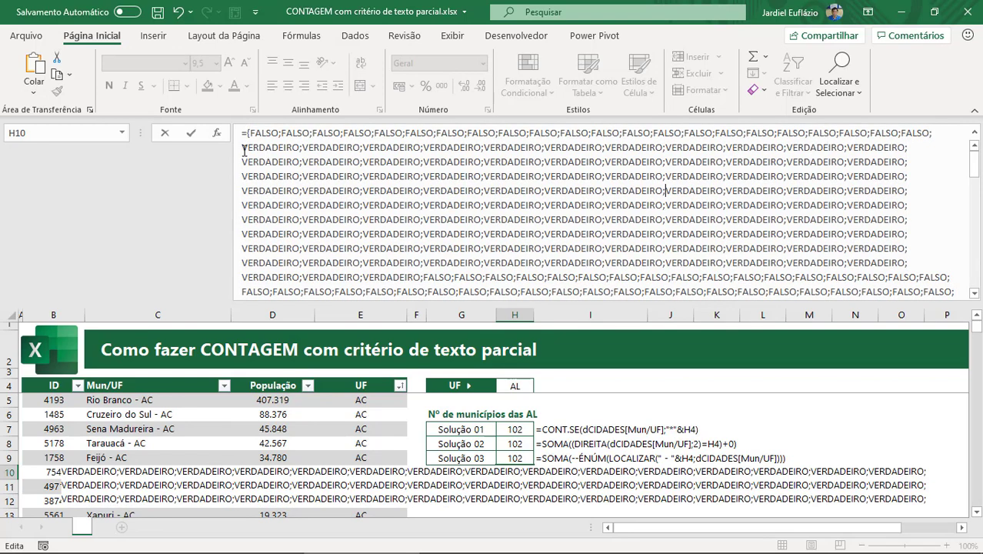
{"action": "left_click_drag", "start_coordinate": [244, 151], "coordinate": [910, 262]}
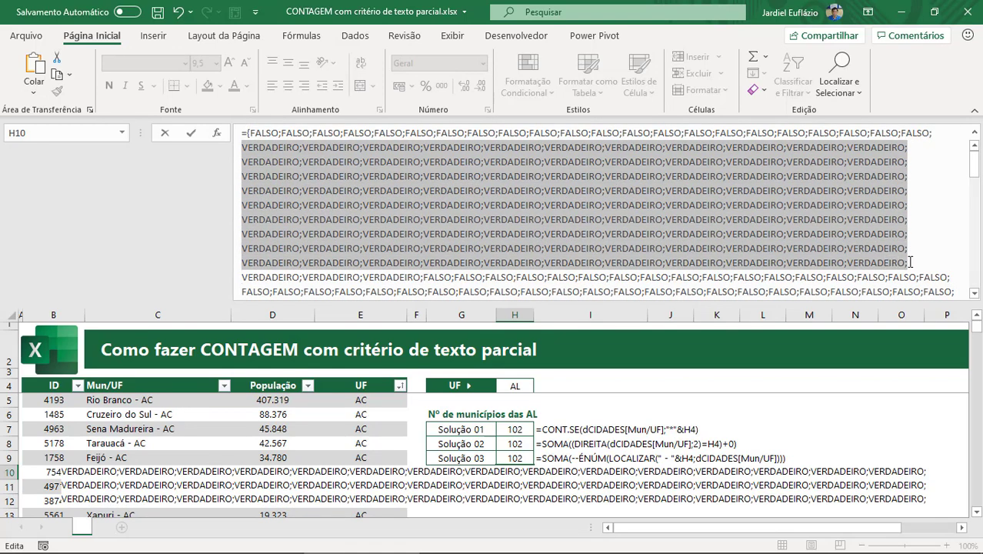
{"action": "key", "text": "shift+Right"}
{"action": "key", "text": "shift+Right"}
{"action": "key", "text": "shift+Right"}
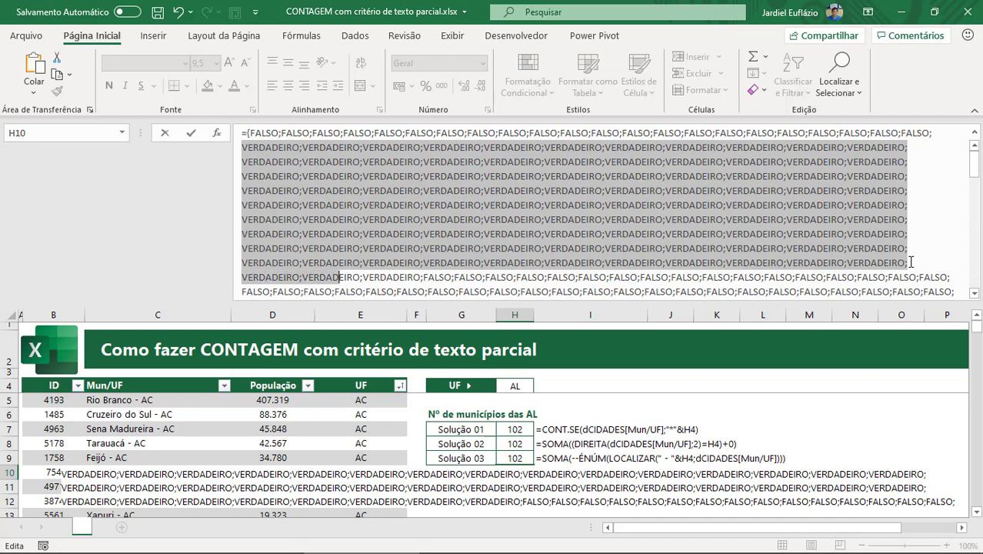
{"action": "key", "text": "shift+Right"}
{"action": "key", "text": "shift+Right"}
{"action": "key", "text": "shift+Right"}
{"action": "key", "text": "shift+Right"}
{"action": "key", "text": "shift+Right"}
{"action": "key", "text": "shift+Right"}
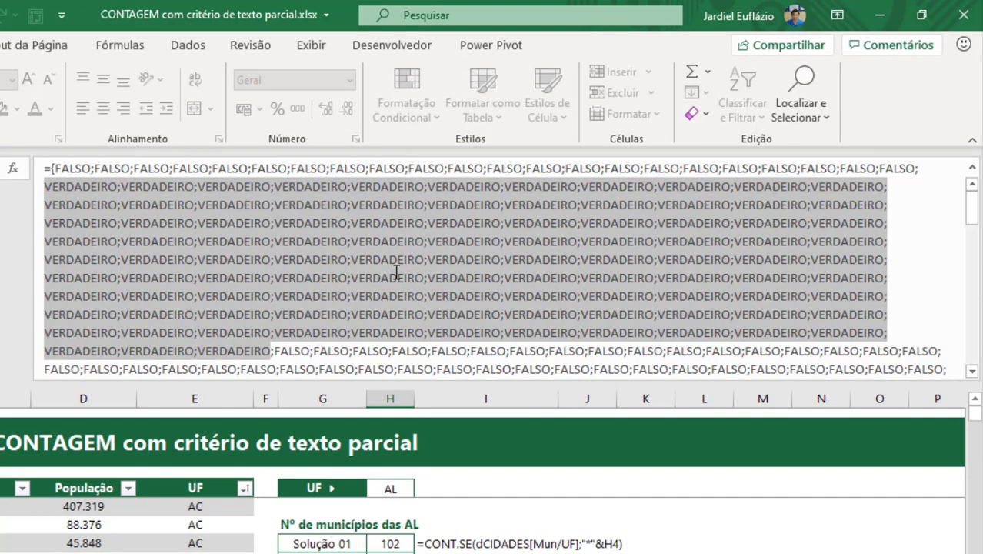
{"action": "key", "text": "ctrl+z"}
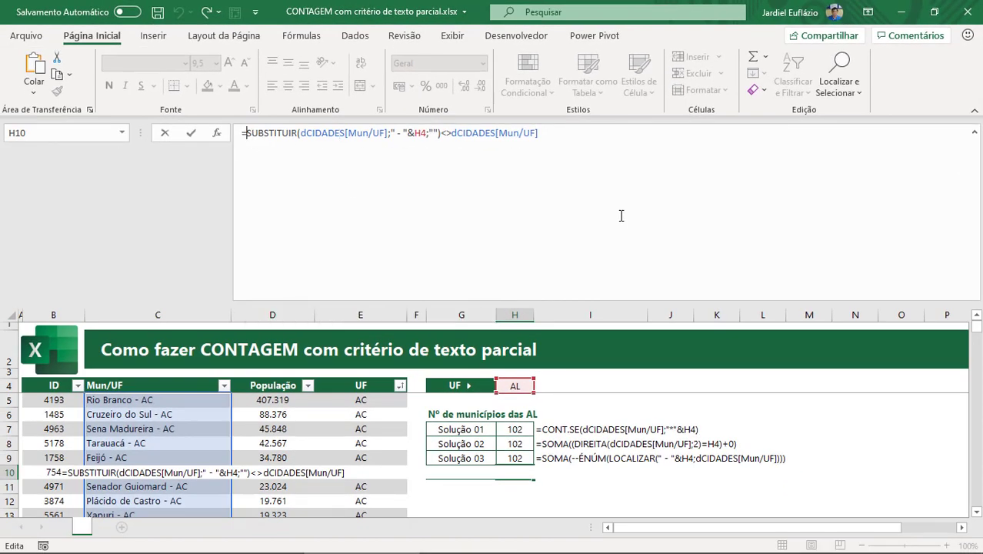
- Wrap the comparison as =SOMA((...)/1) in H10 so Solução 04 returns 102
{"action": "type", "text": "("}
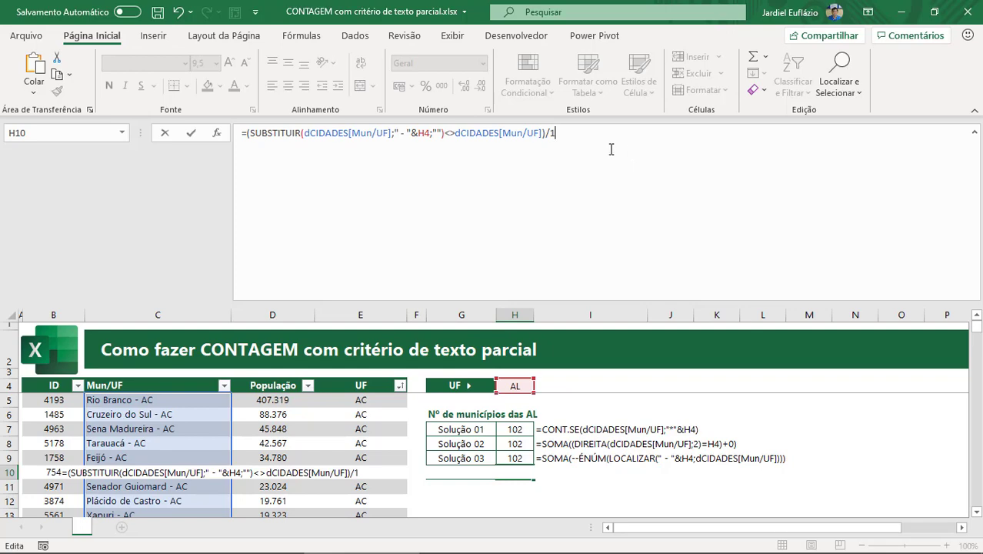
{"action": "key", "text": "F9"}
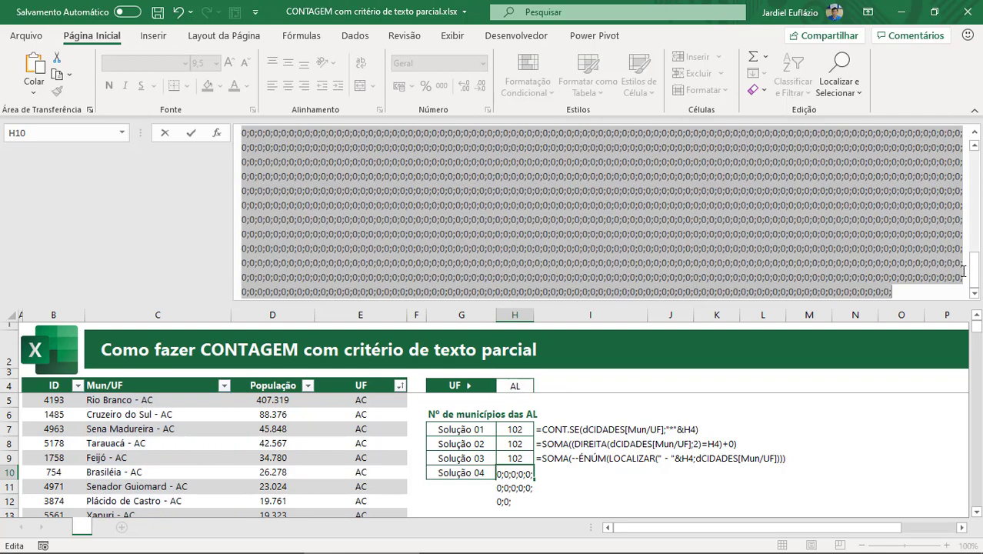
{"action": "left_click_drag", "start_coordinate": [974, 269], "coordinate": [977, 200]}
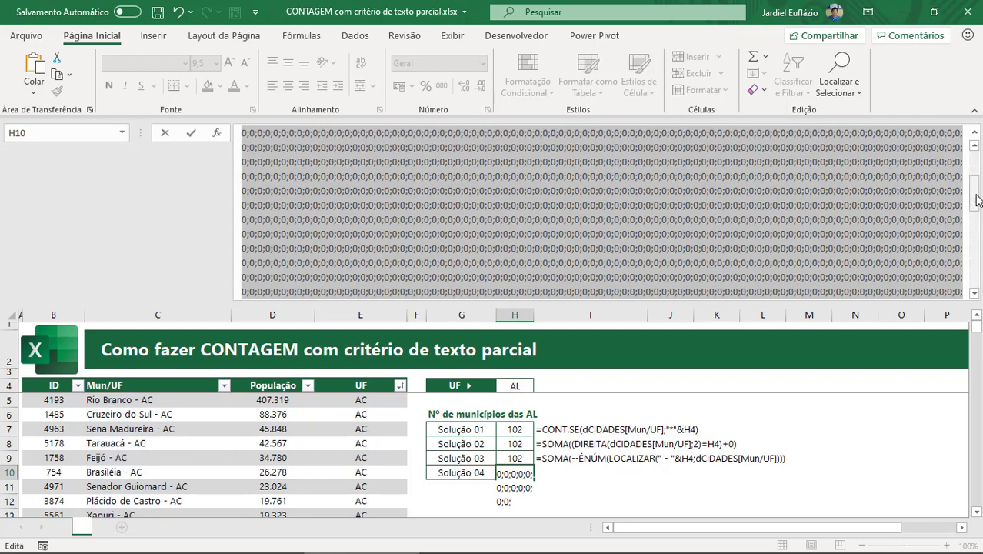
{"action": "key", "text": "ctrl+z"}
{"action": "left_click_drag", "start_coordinate": [246, 132], "coordinate": [729, 143]}
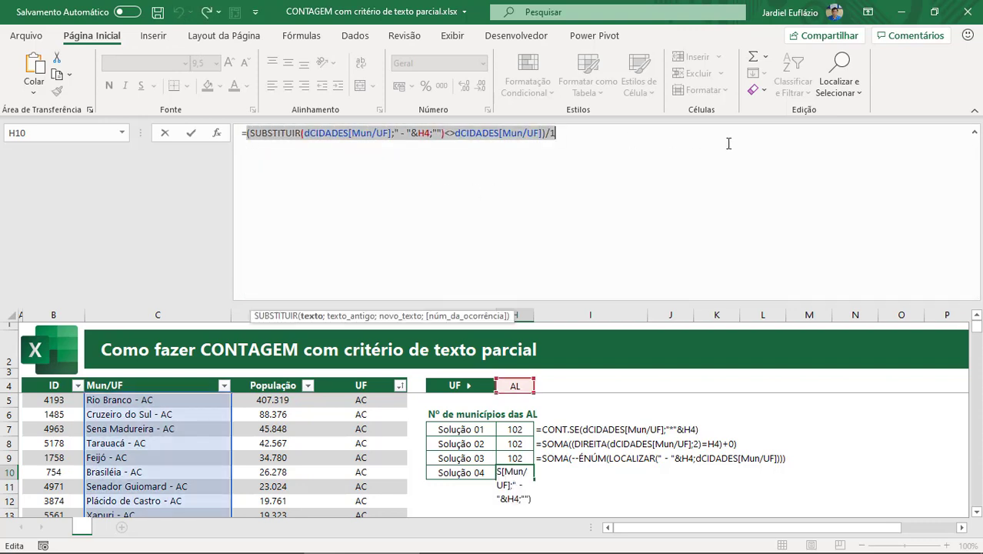
{"action": "type", "text": "=SOMA("}
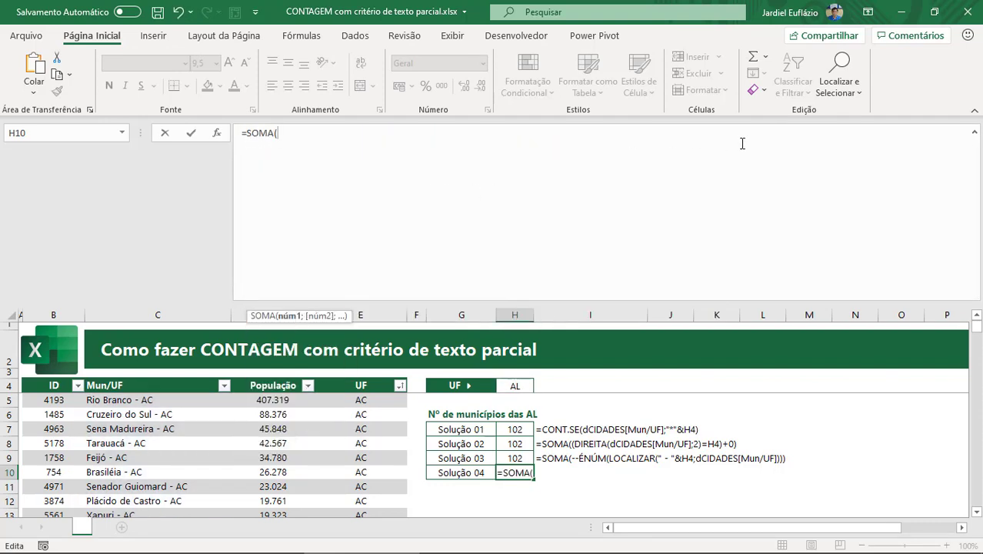
{"action": "key", "text": "ctrl+v"}
{"action": "key", "text": "Return"}
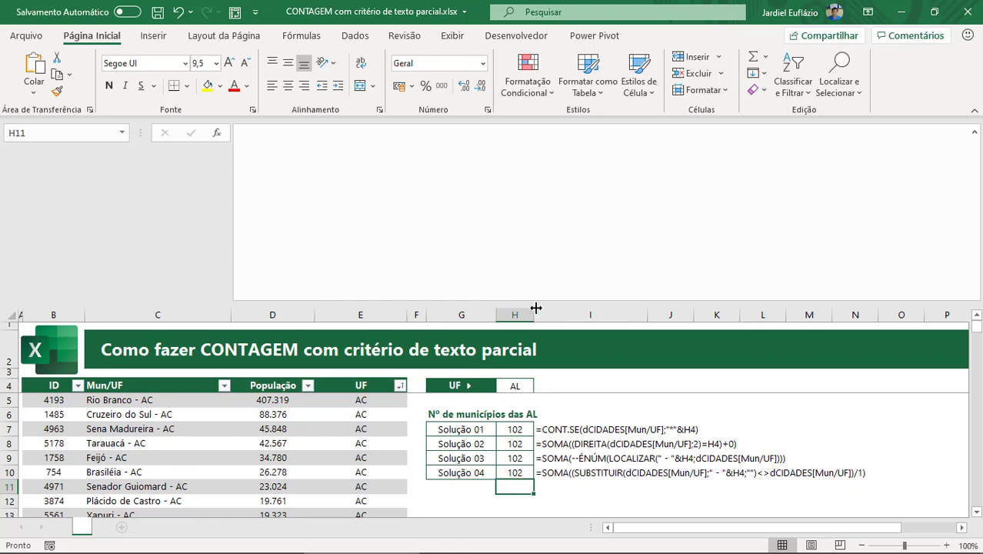
{"action": "left_click_drag", "start_coordinate": [536, 308], "coordinate": [536, 146]}
- Try ES and SP in H4, settle on RS (497 in all solutions), and auto-hide the ribbon
{"action": "left_click", "coordinate": [531, 227]}
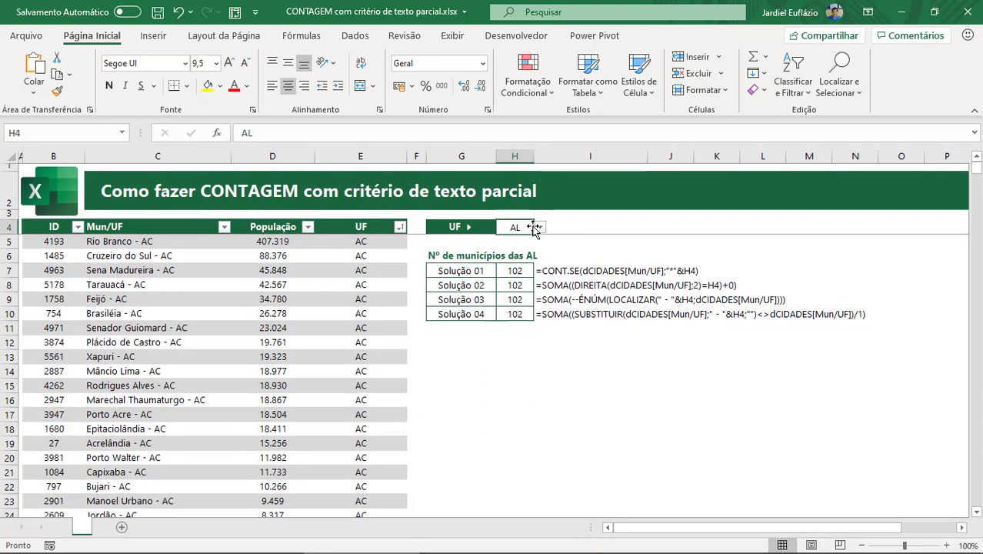
{"action": "left_click", "coordinate": [539, 227]}
{"action": "left_click", "coordinate": [514, 298]}
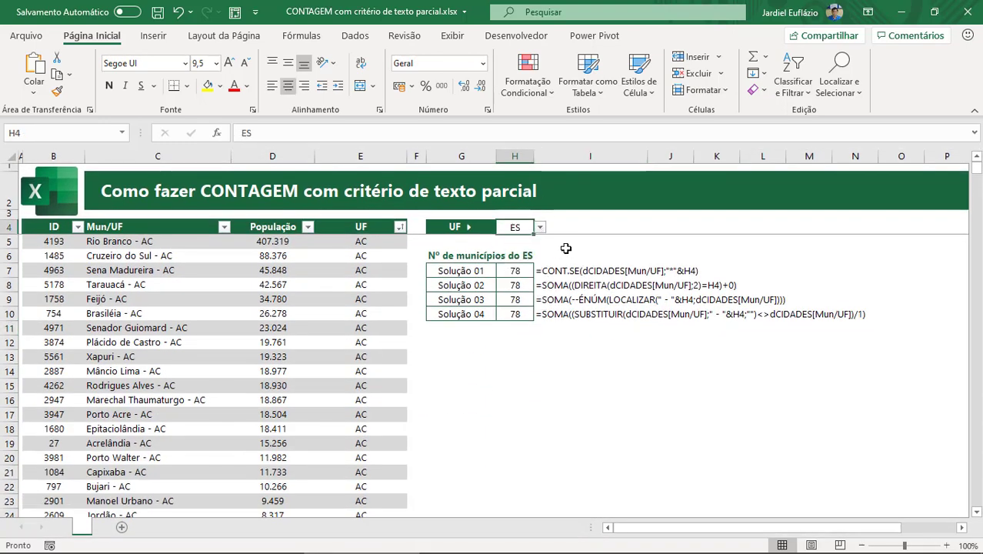
{"action": "left_click", "coordinate": [539, 227]}
{"action": "scroll", "coordinate": [516, 277], "scroll_direction": "down", "scroll_amount": 5}
{"action": "left_click", "coordinate": [513, 295]}
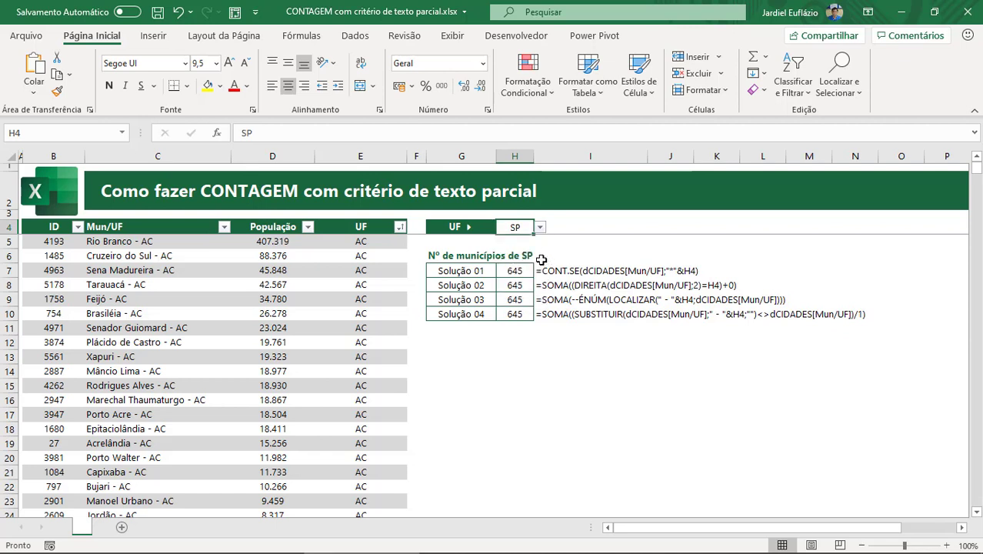
{"action": "left_click", "coordinate": [540, 227]}
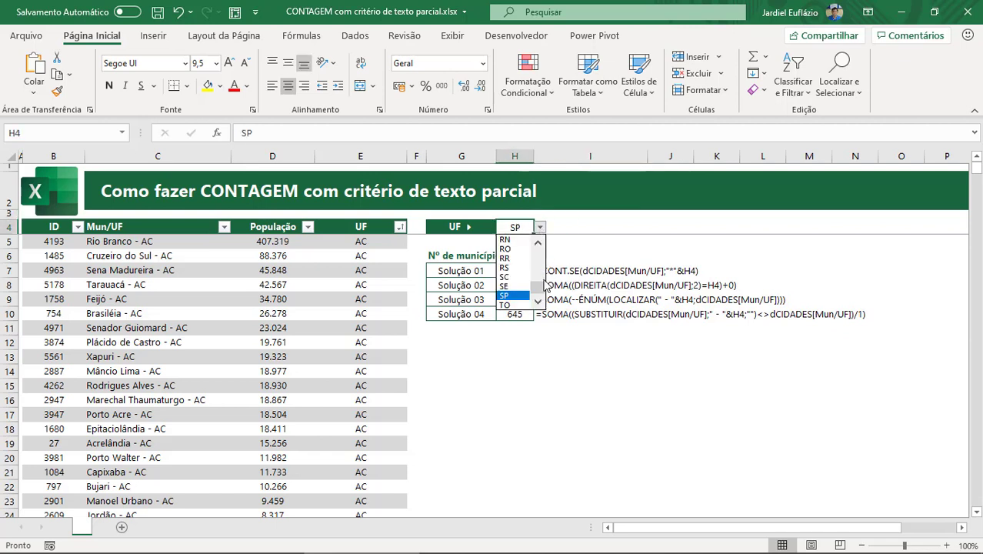
{"action": "left_click", "coordinate": [508, 267]}
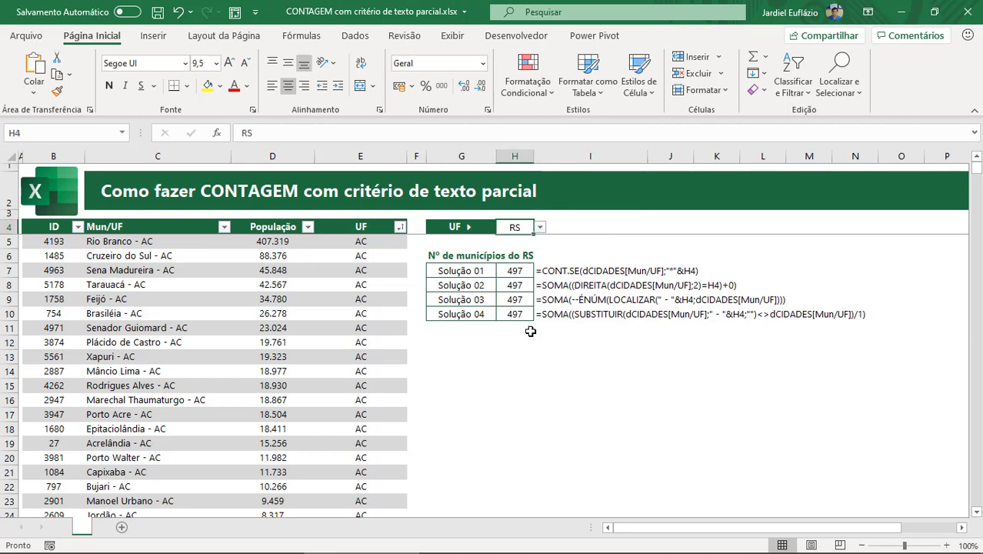
{"action": "left_click", "coordinate": [868, 12]}
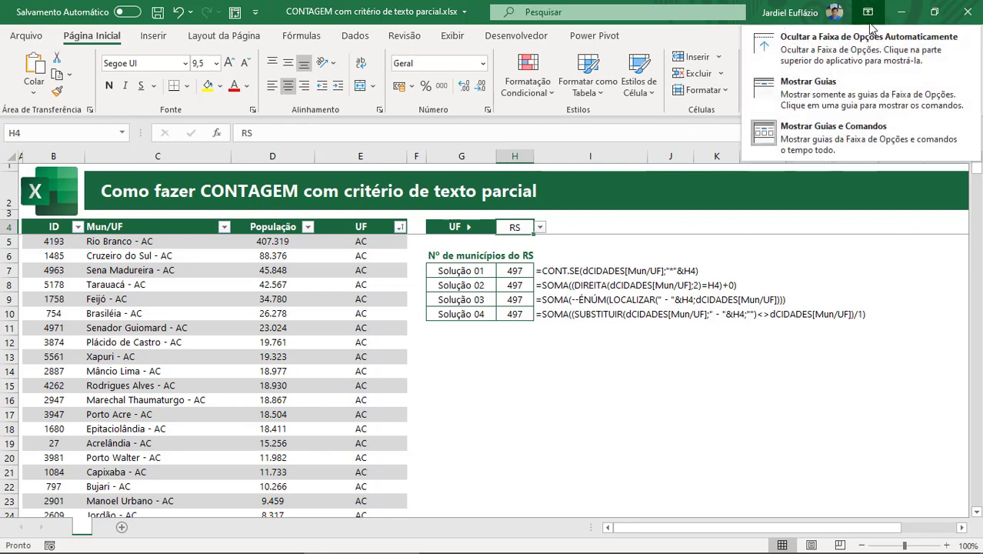
{"action": "left_click", "coordinate": [870, 43]}
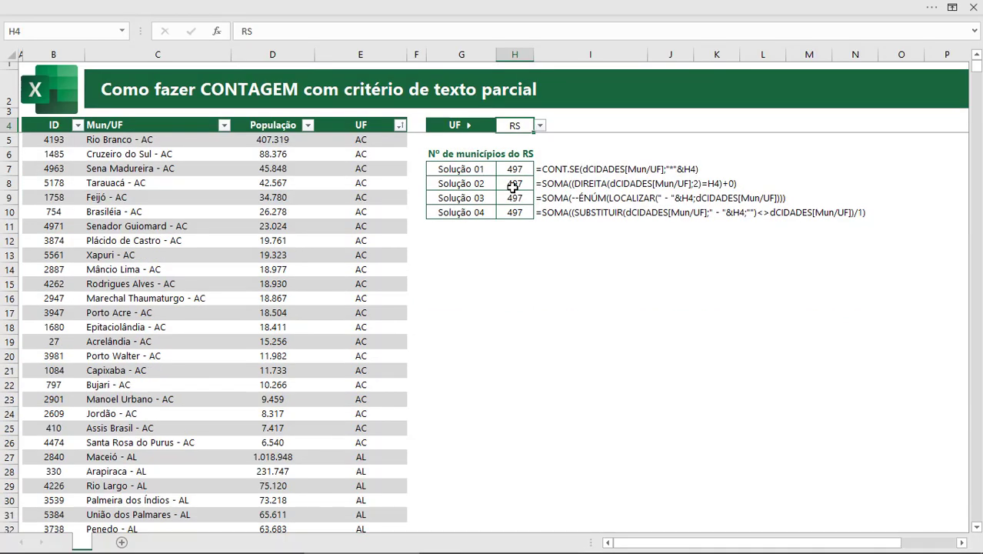